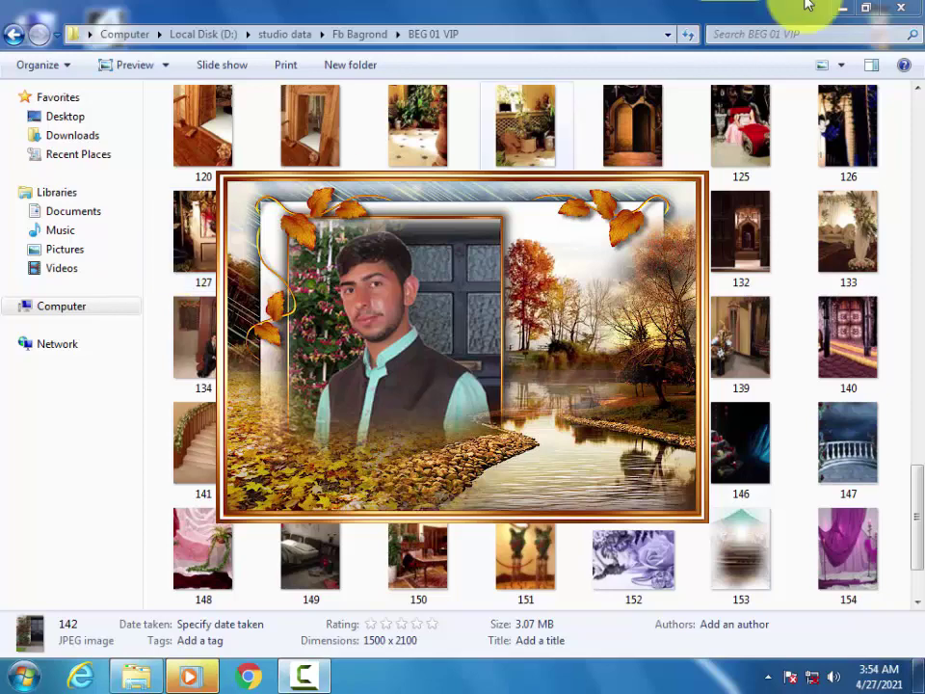
Open the Documents library and preview IMG_4006, then IMG_4005, in Photo Viewer
click(842, 7)
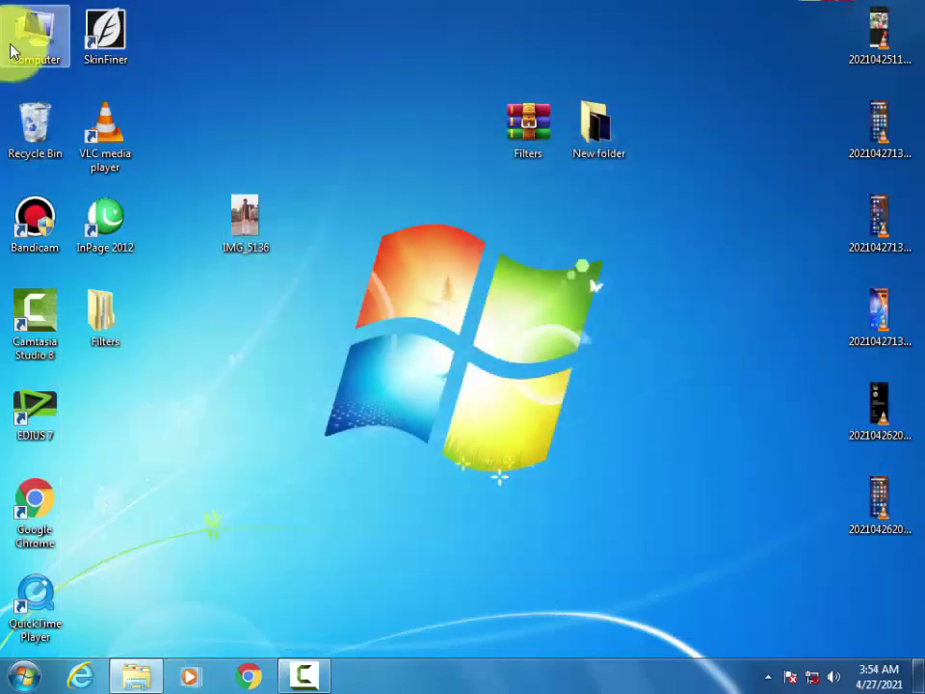
double_click(29, 39)
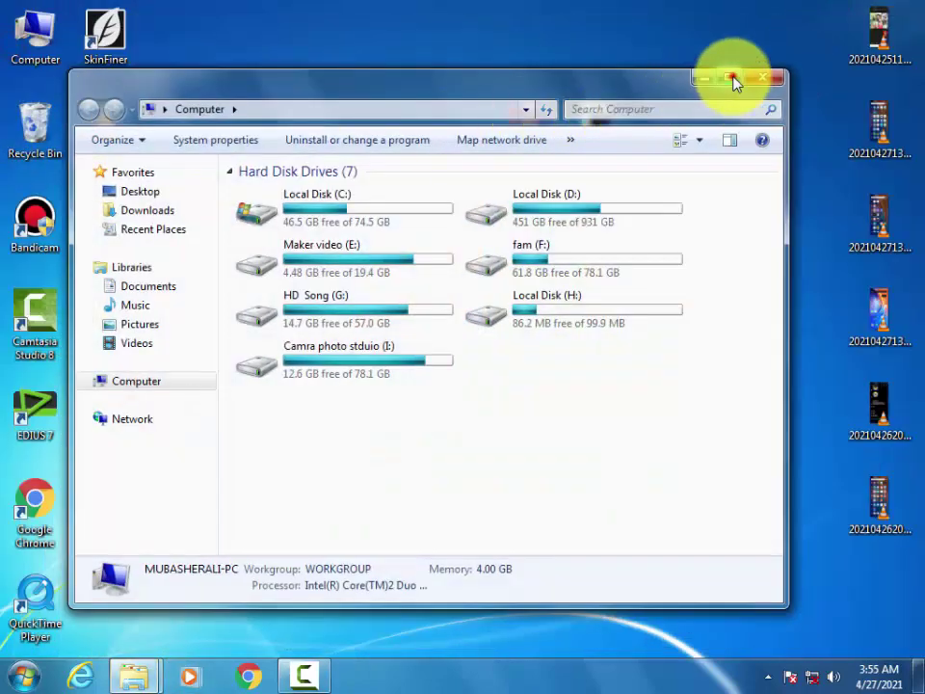
click(735, 79)
click(39, 210)
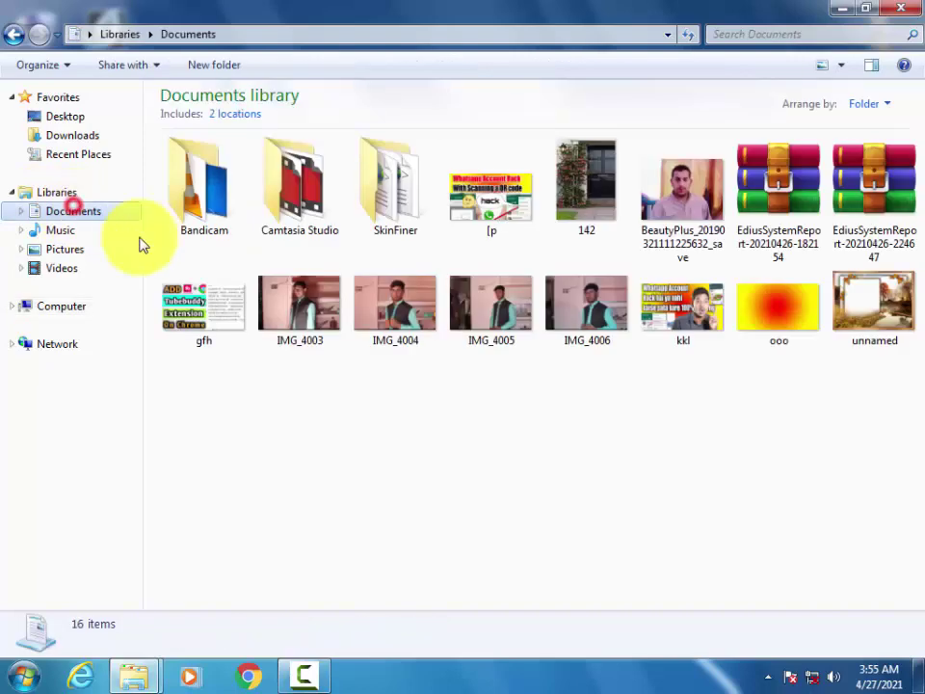
double_click(593, 306)
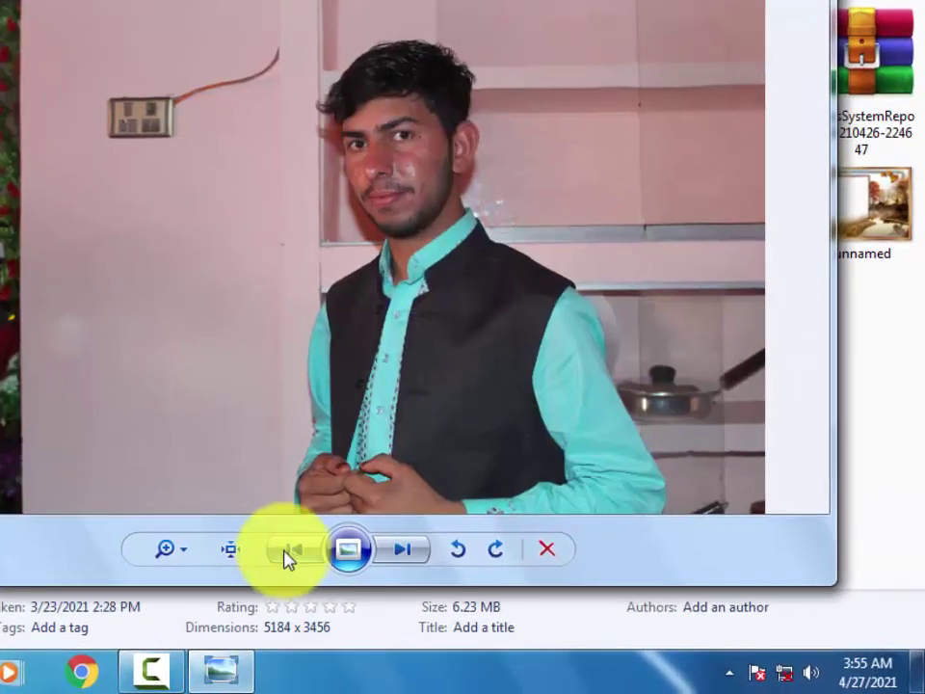
click(286, 552)
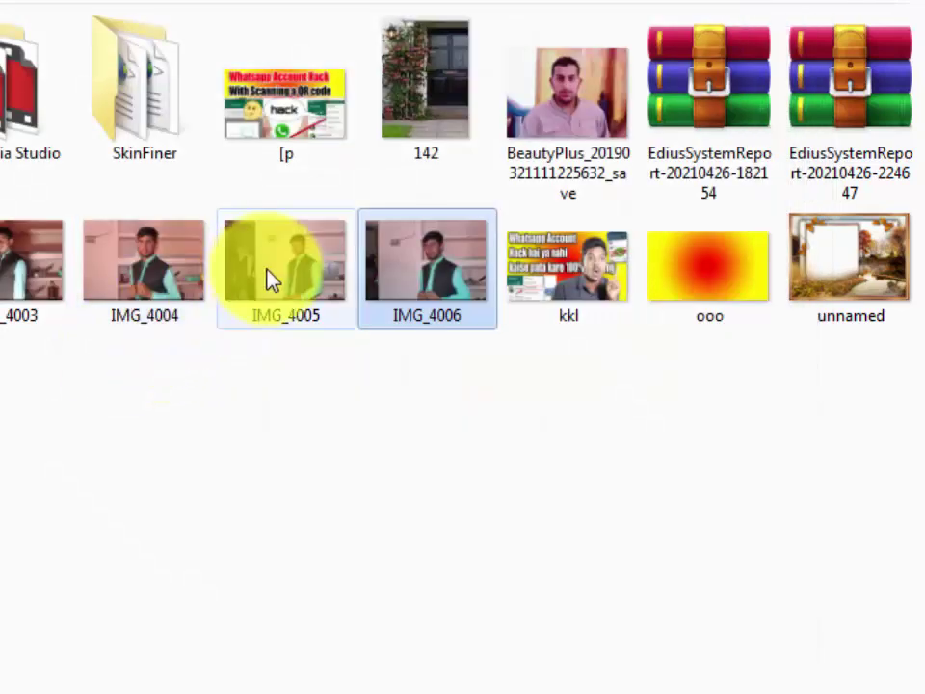
Start dragging IMG_4005 out and toggle the Start menu program list
drag(269, 275, 188, 610)
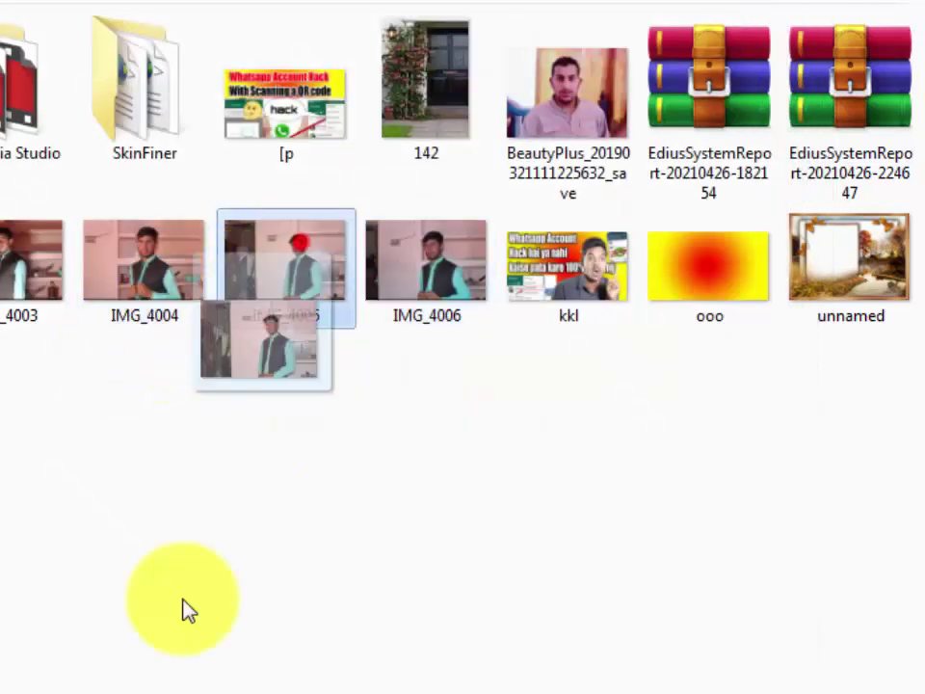
key(super)
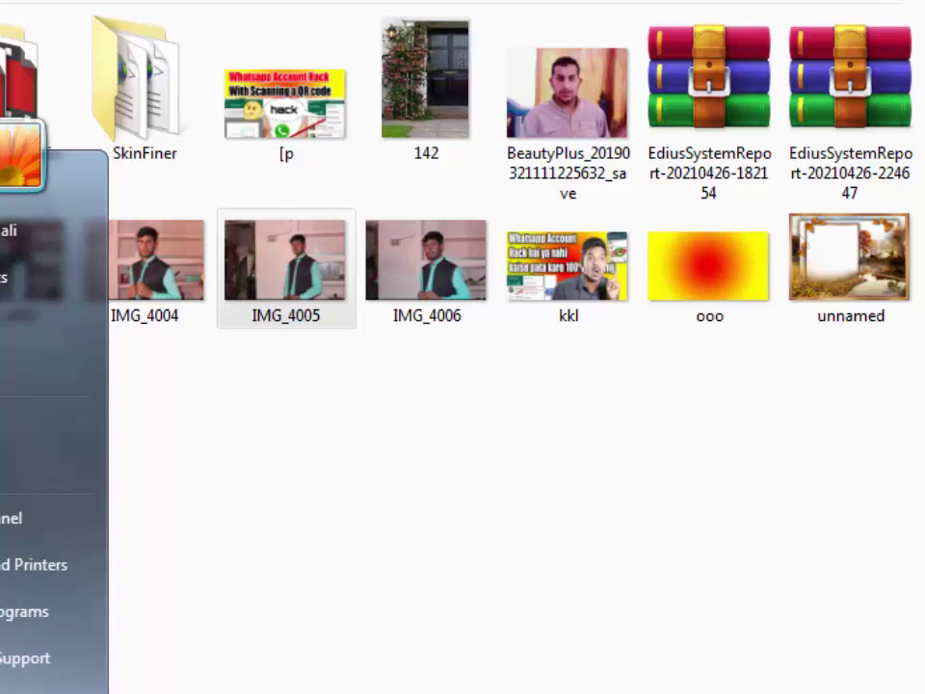
key(super)
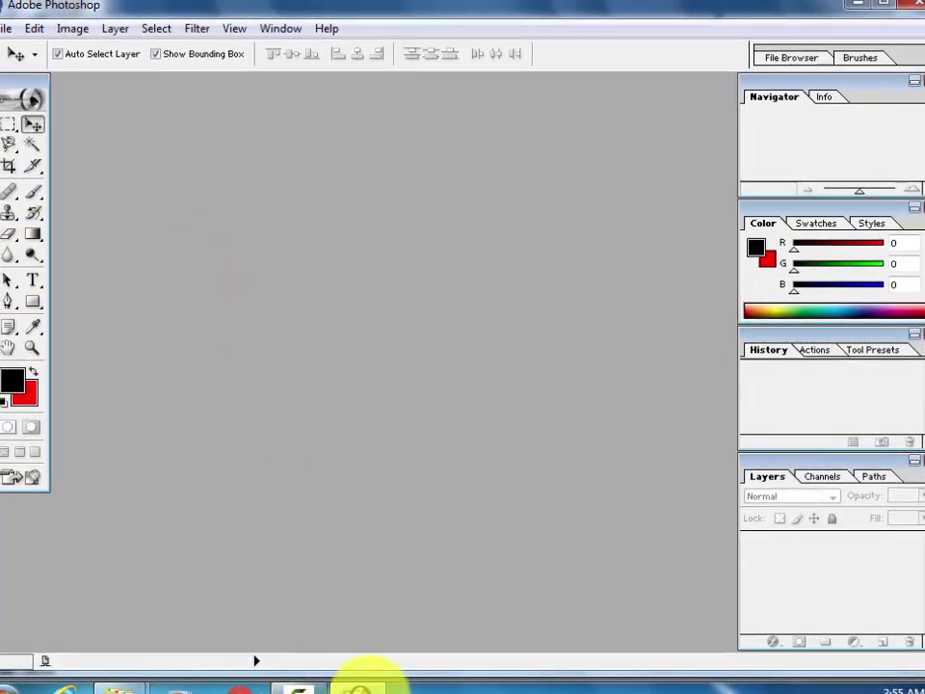
Drop IMG_4005.JPG into the Photoshop workspace to open it, then zoom in slightly
click(359, 687)
drag(479, 351, 411, 469)
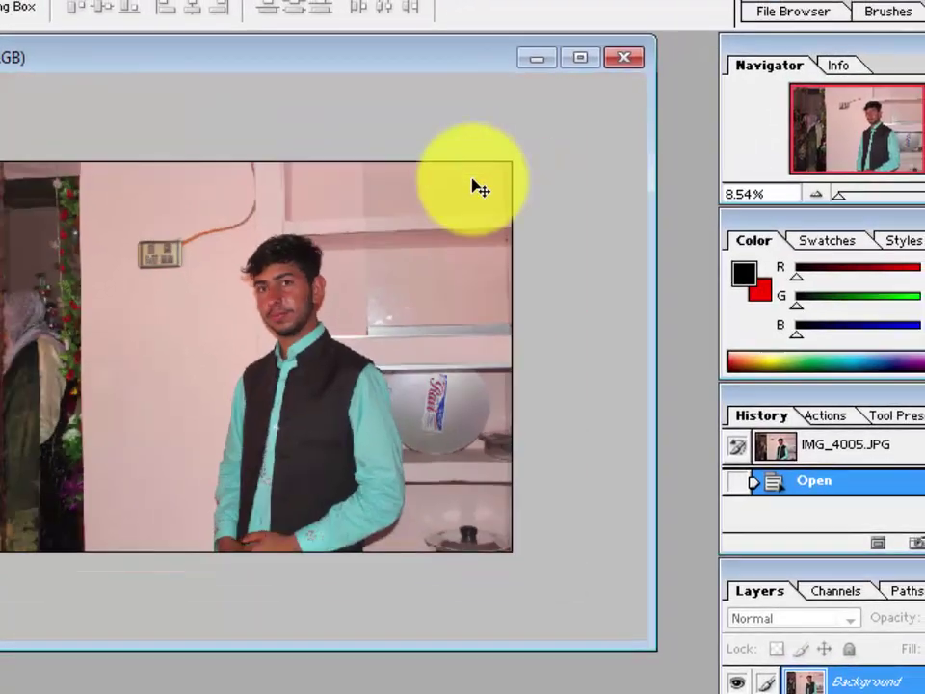
key(ctrl+0)
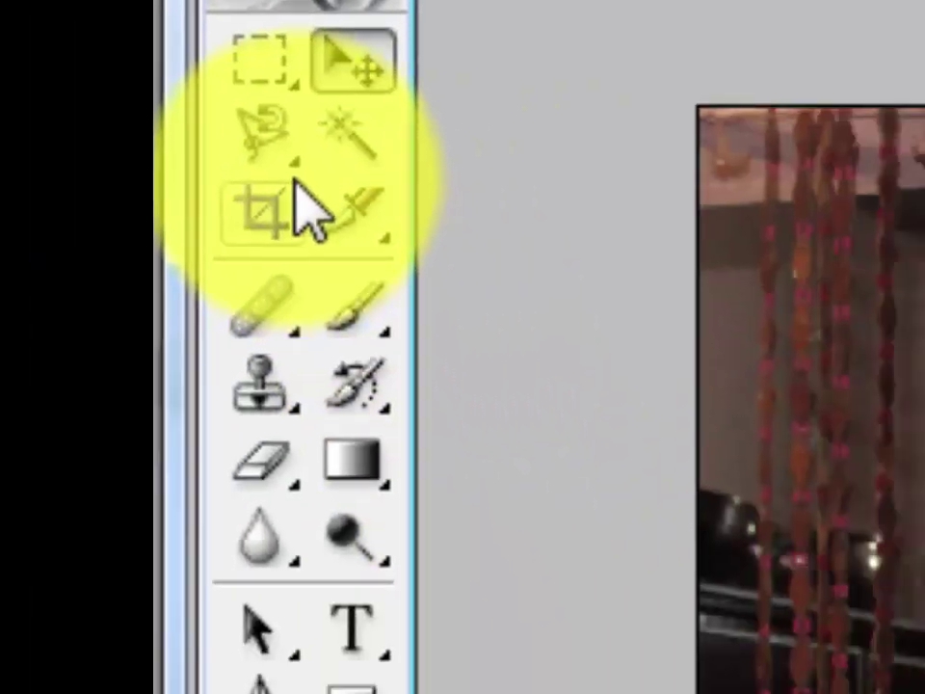
Crop the photo tightly around the man, then zoom to 50% on his face
click(458, 256)
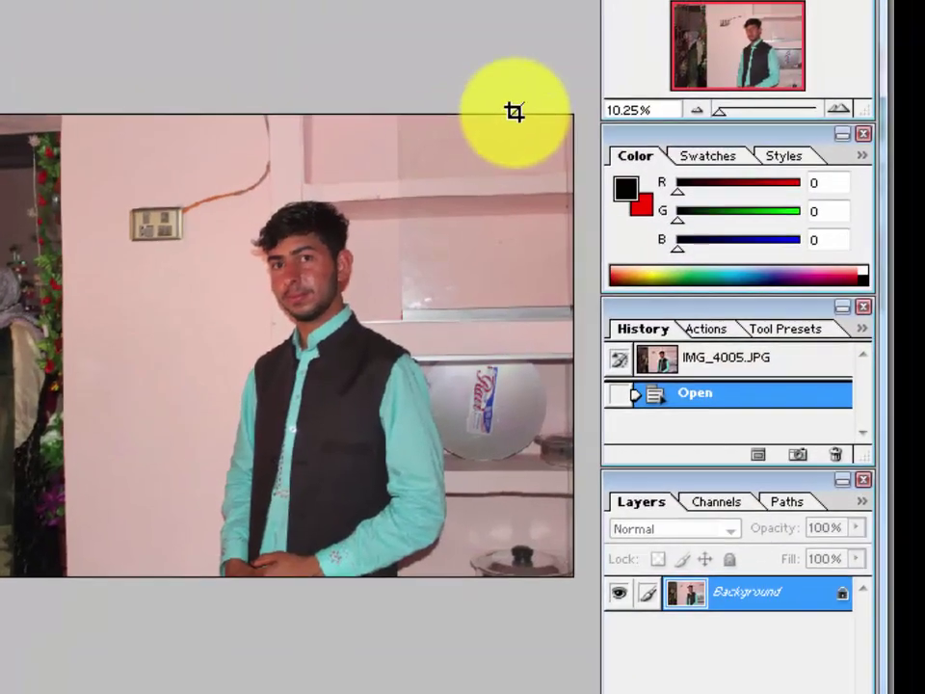
mouse_move(515, 112)
mouse_down()
mouse_move(140, 681)
mouse_move(123, 681)
mouse_up()
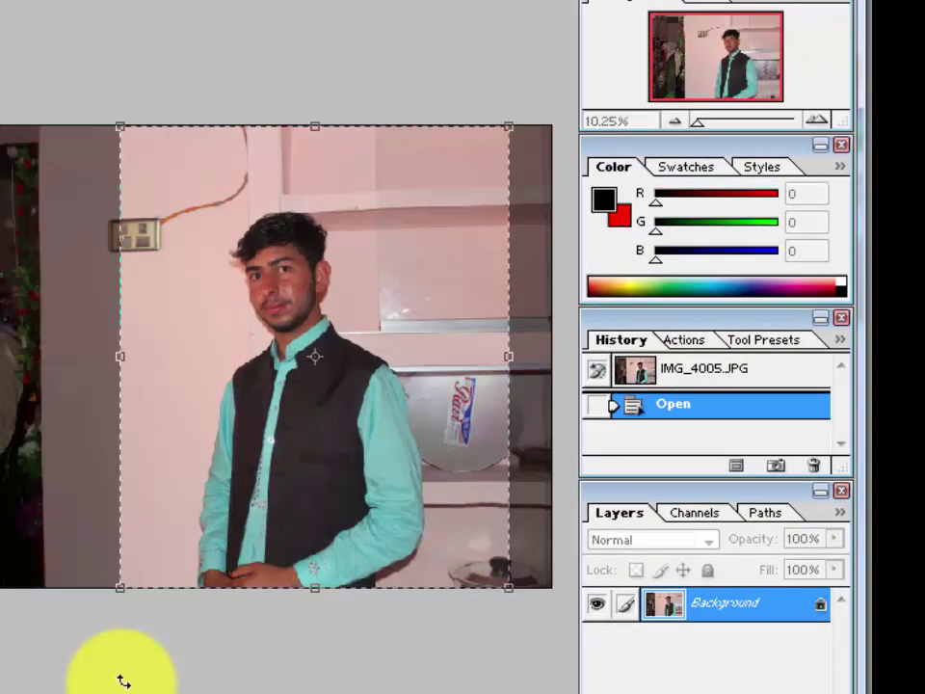
key(Return)
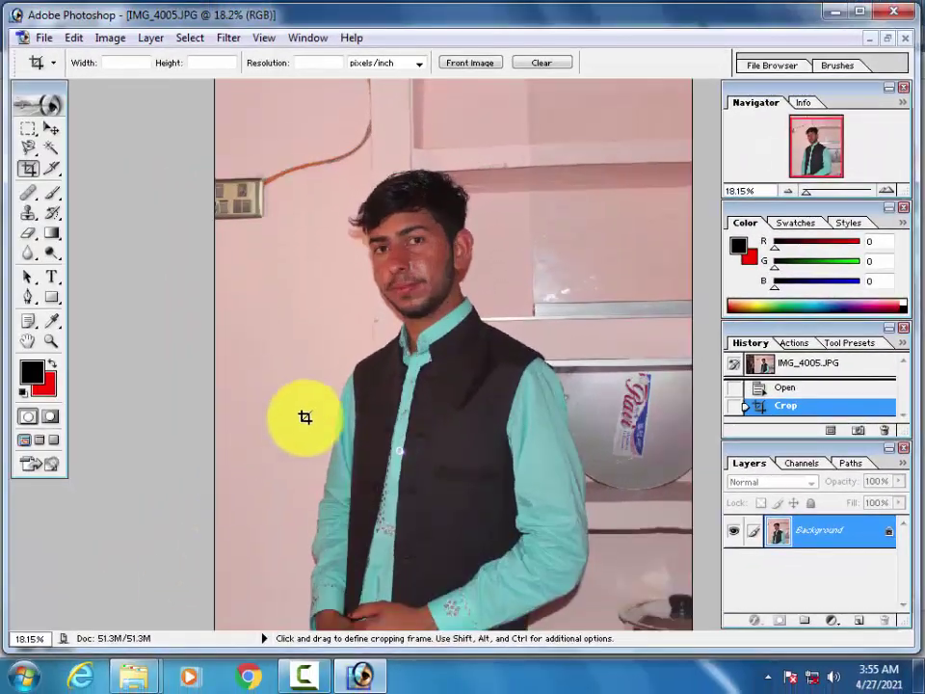
key(v)
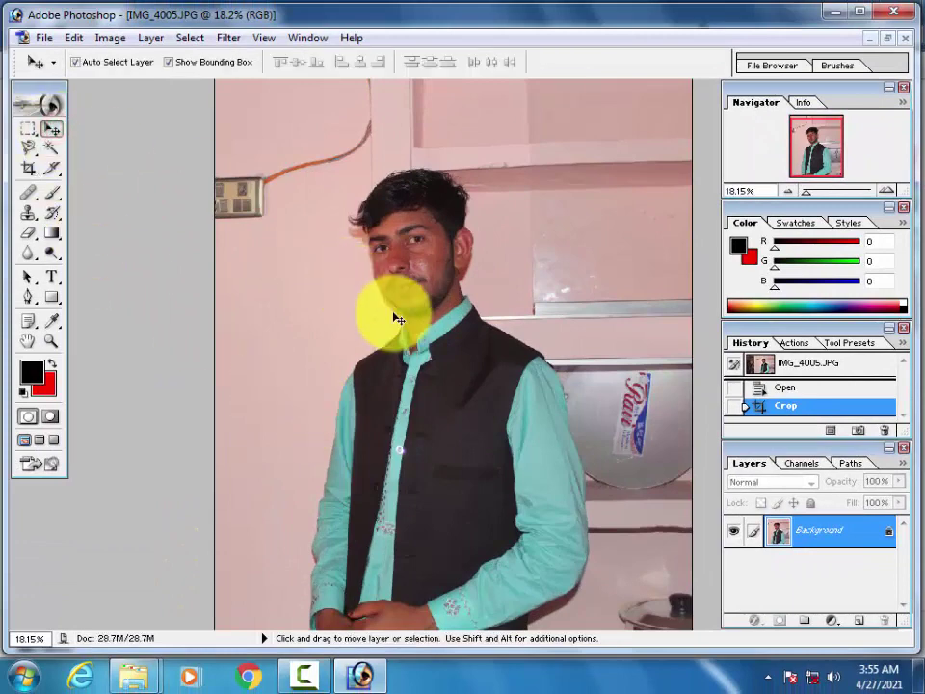
key(ctrl+plus)
key(ctrl+plus)
key(ctrl+plus)
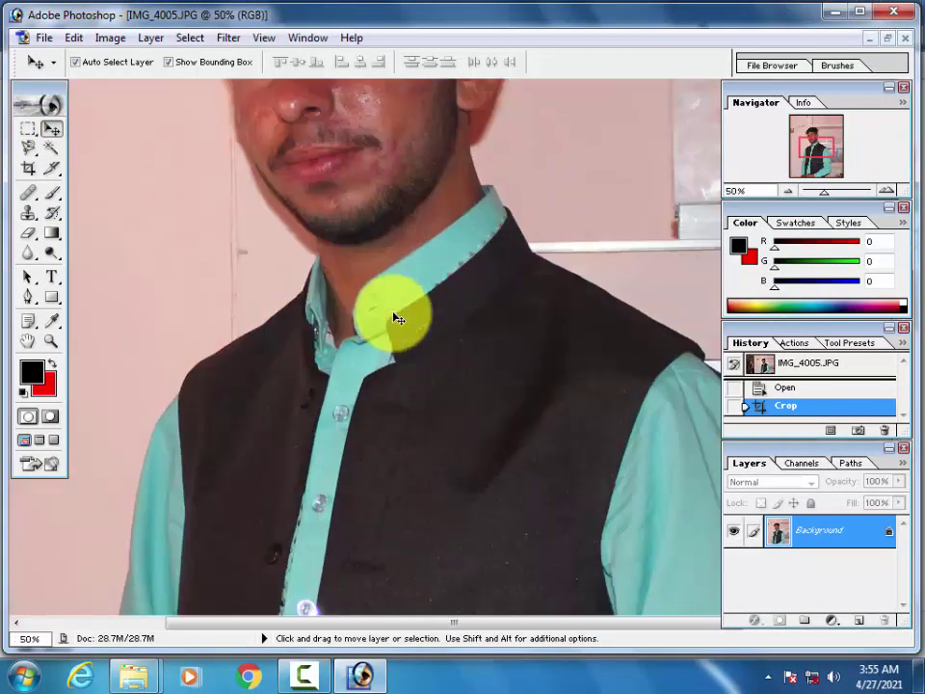
drag(184, 328, 262, 498)
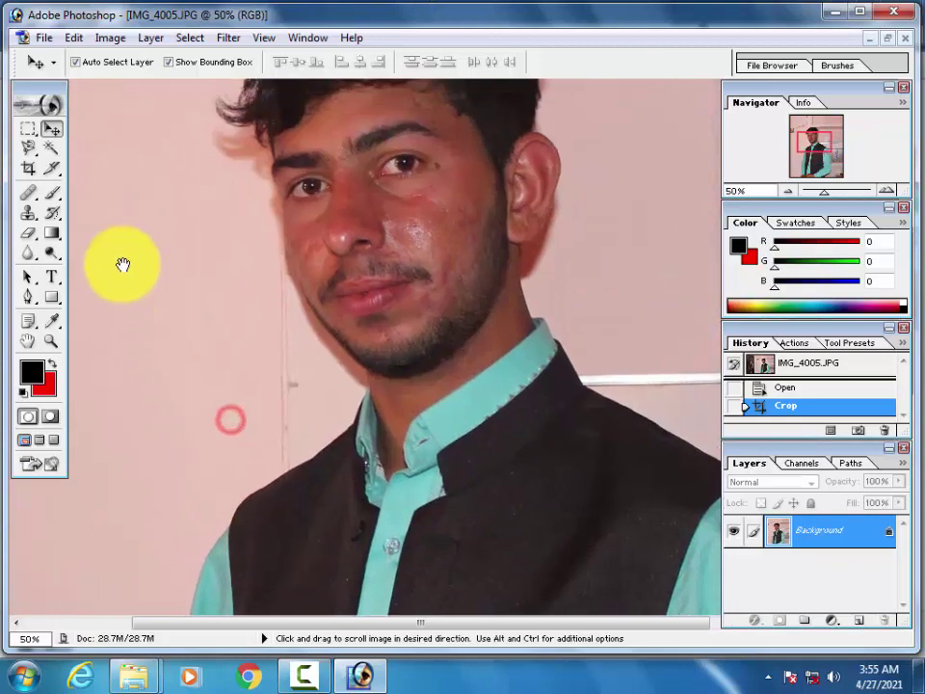
click(26, 297)
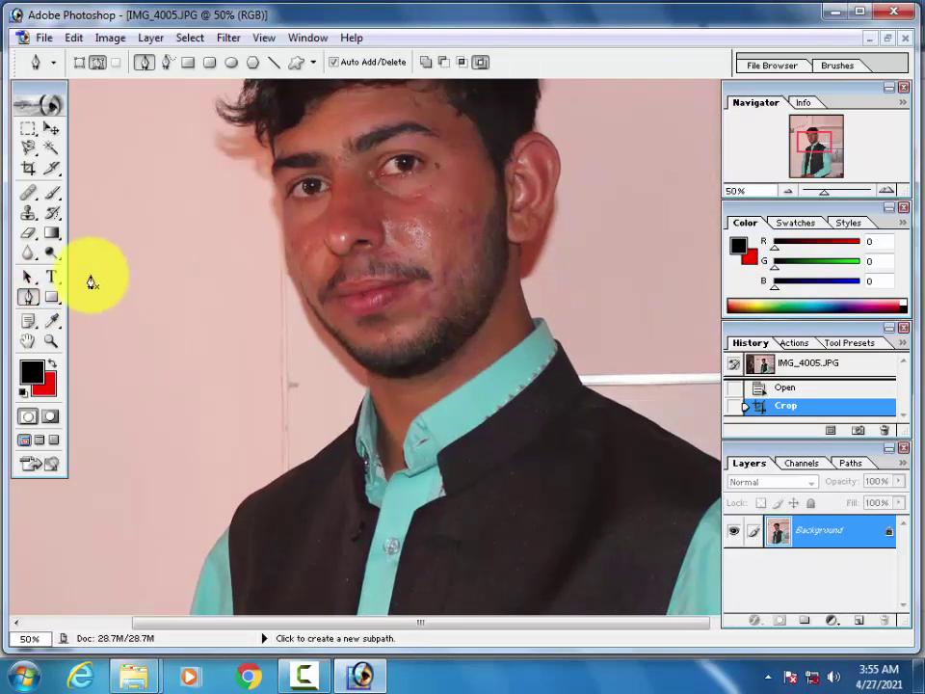
Zoom to 300% and start the pen path along the vest's shoulder edge up to the collar
key(ctrl+plus)
drag(320, 372, 520, 248)
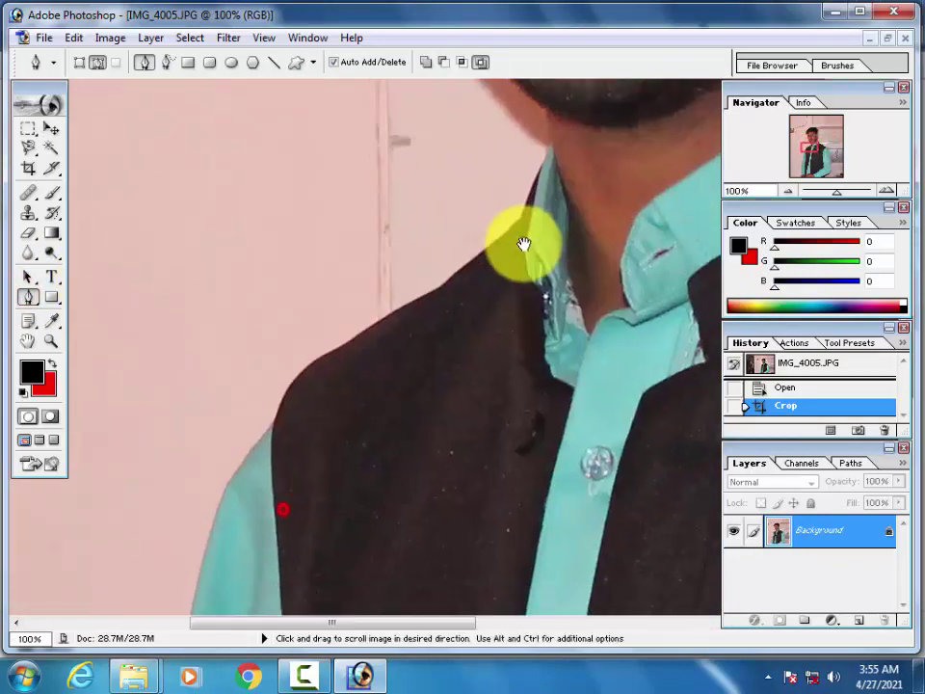
key(ctrl+plus)
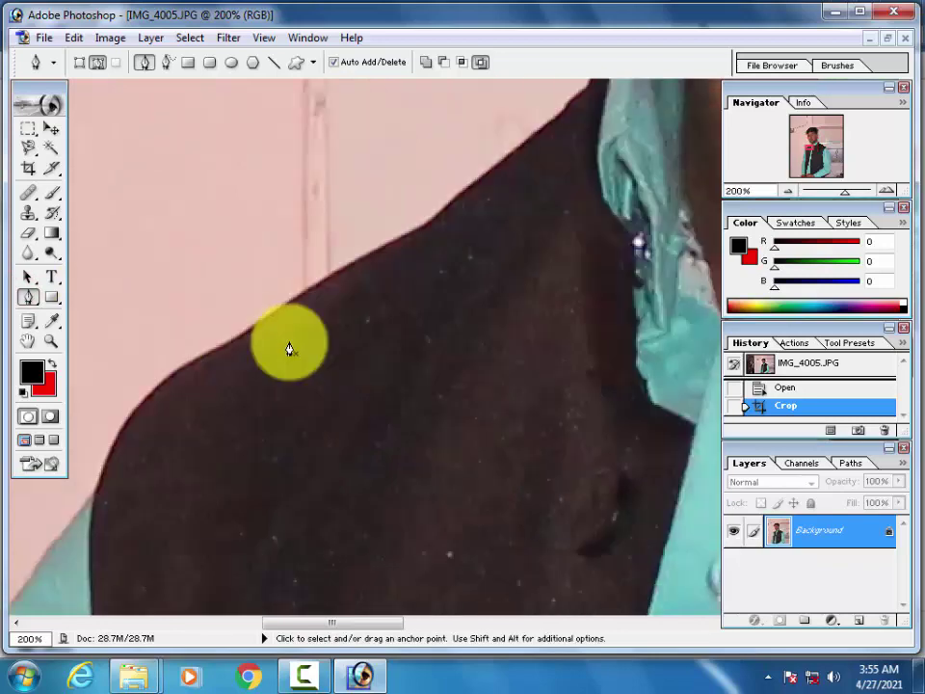
key(ctrl+plus)
drag(223, 369, 361, 417)
click(361, 407)
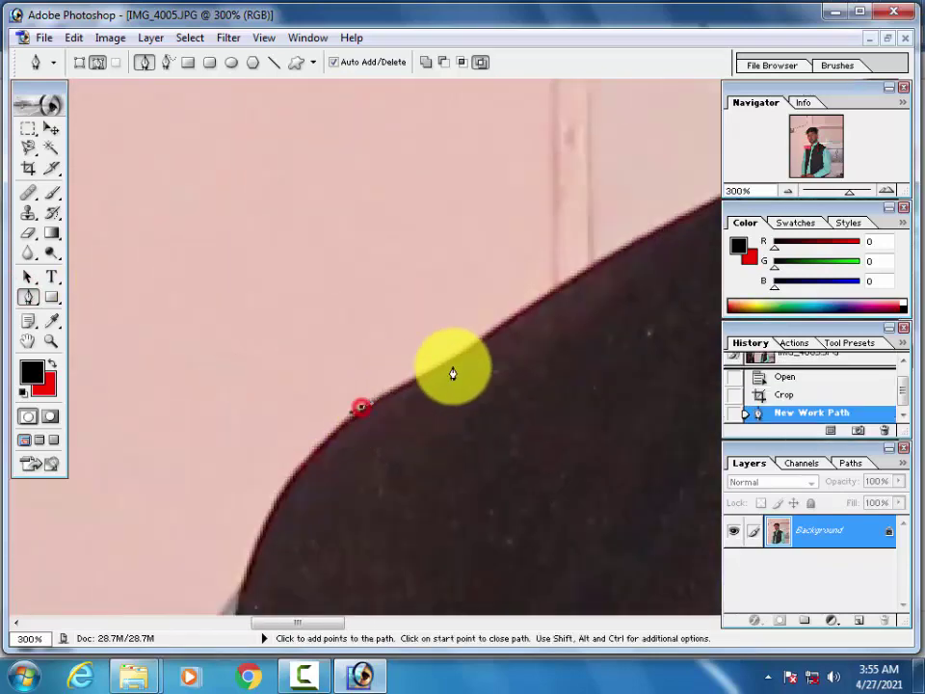
click(461, 354)
drag(500, 318, 356, 424)
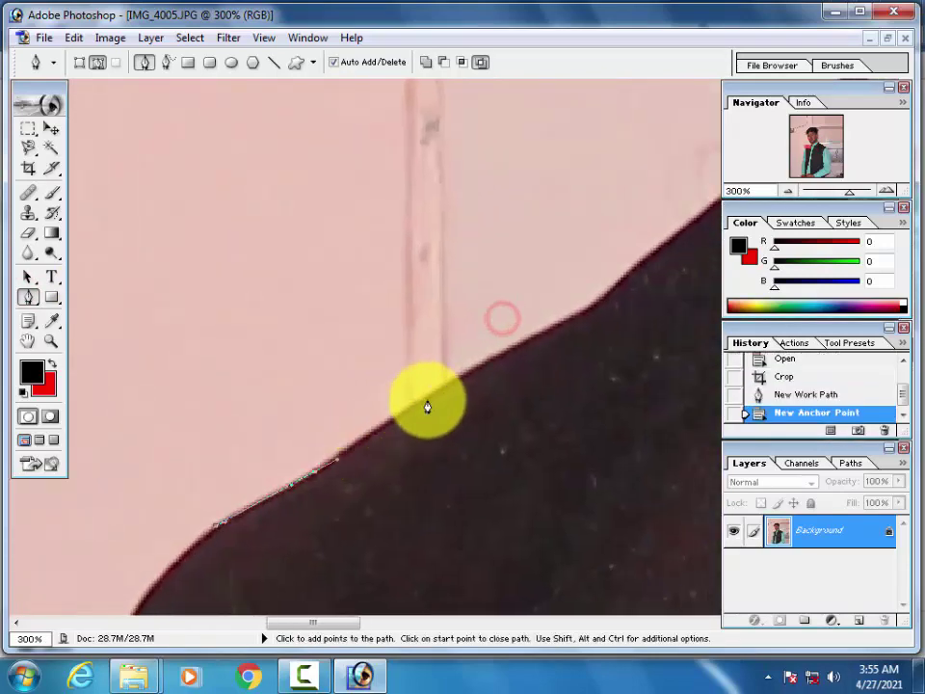
click(452, 384)
drag(531, 385, 398, 424)
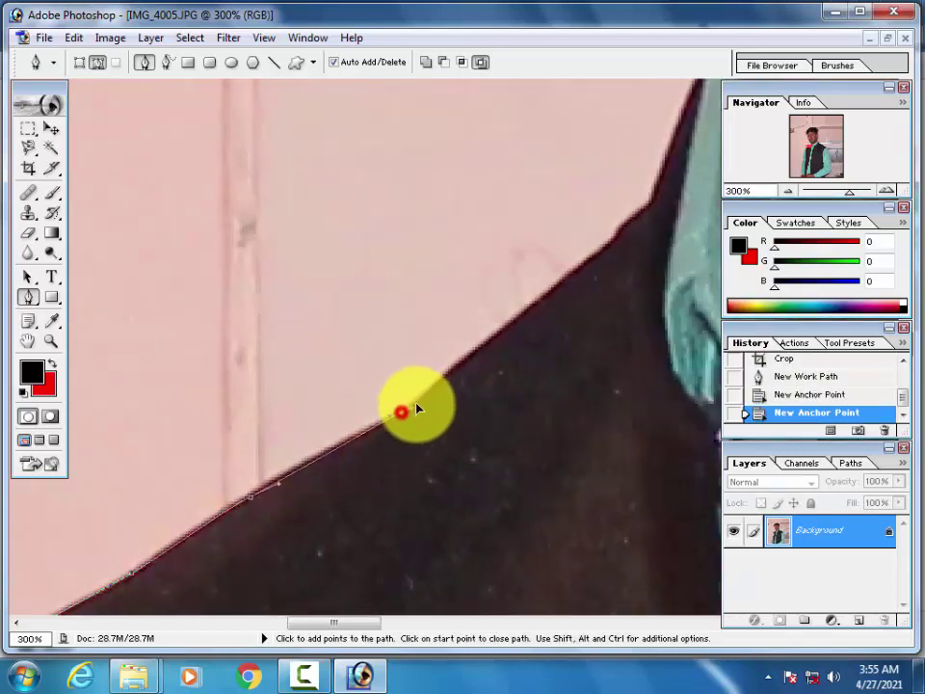
click(401, 413)
click(485, 347)
drag(485, 348, 421, 440)
drag(537, 316, 315, 476)
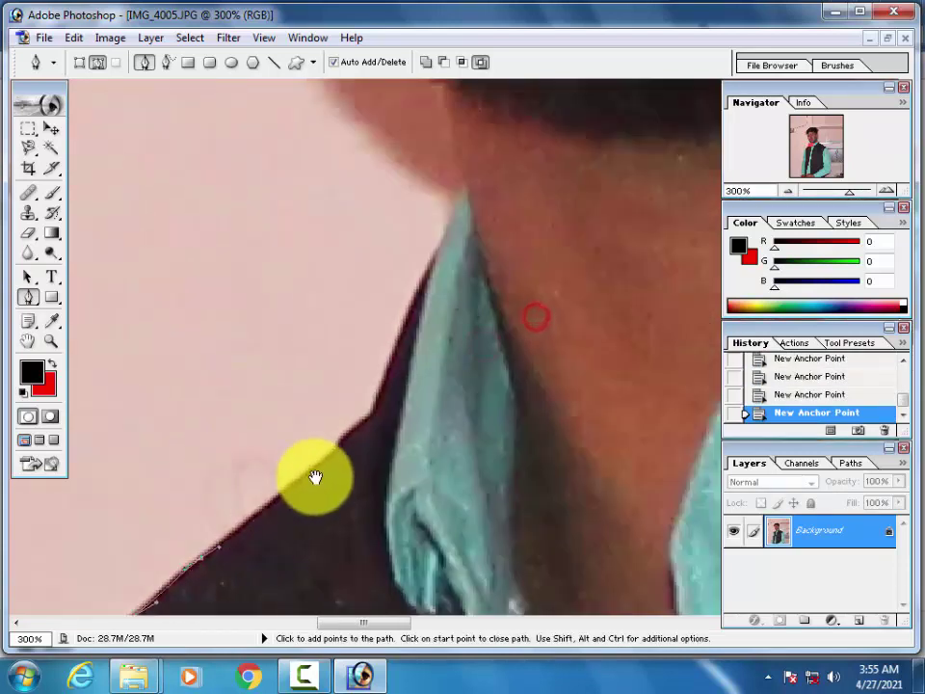
drag(371, 406, 373, 385)
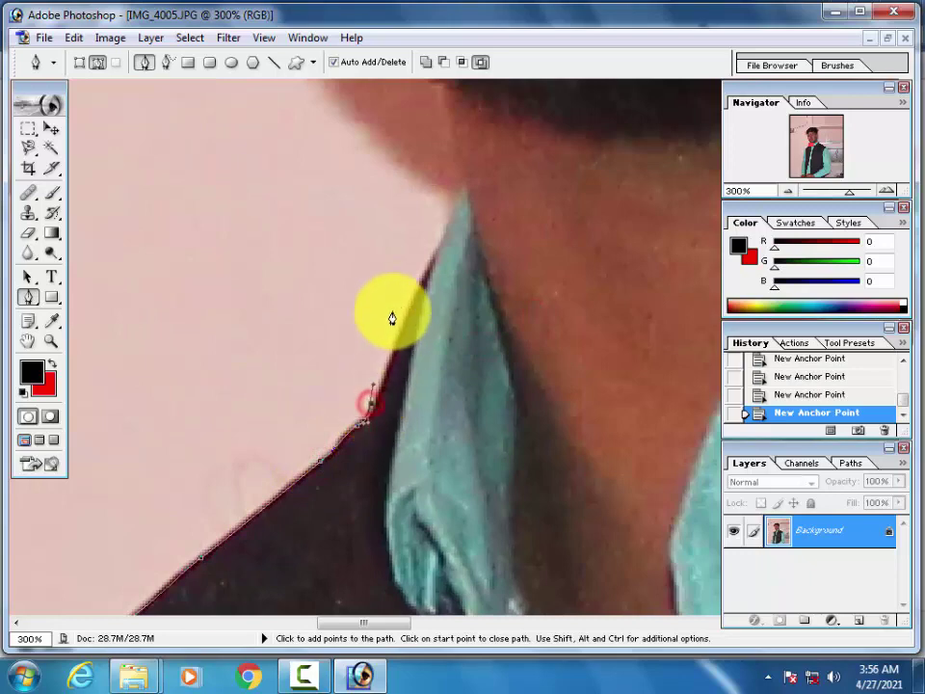
Continue the path up the beard, jawline and cheek toward the eyebrow
drag(437, 259, 349, 418)
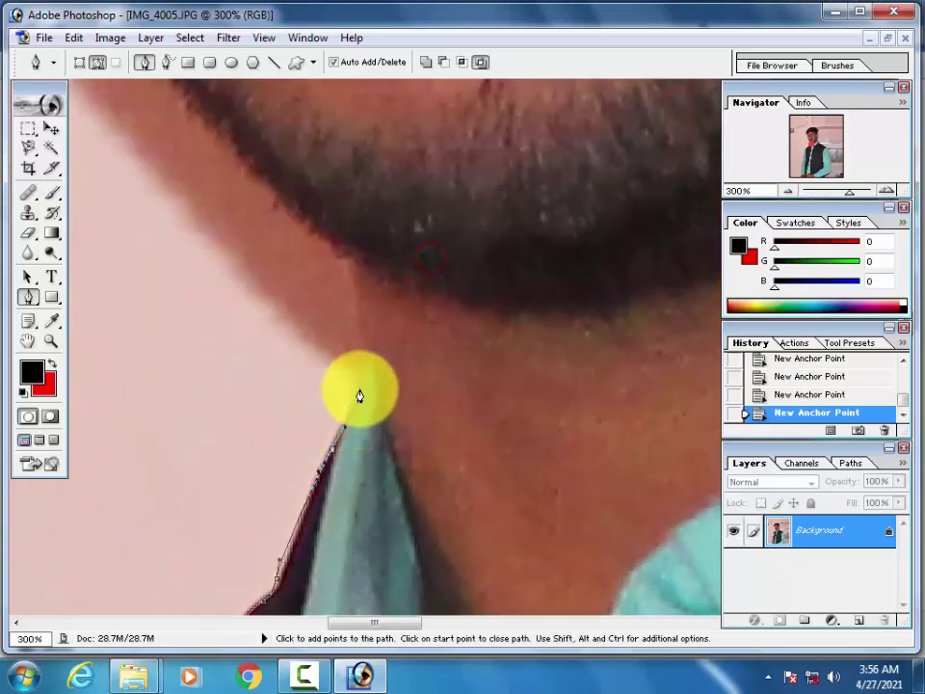
drag(183, 266, 318, 430)
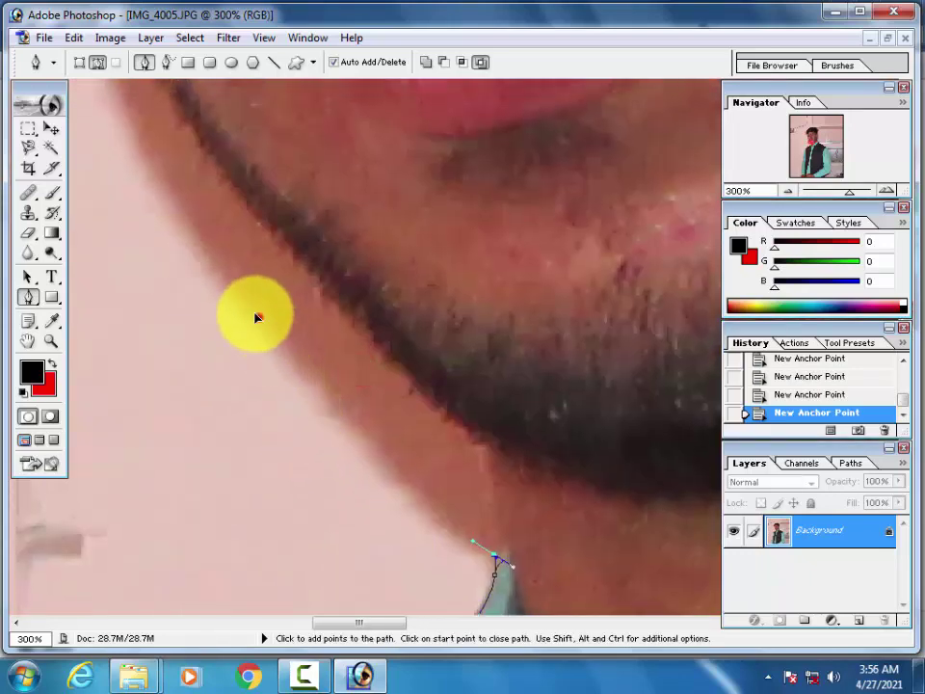
drag(178, 219, 198, 349)
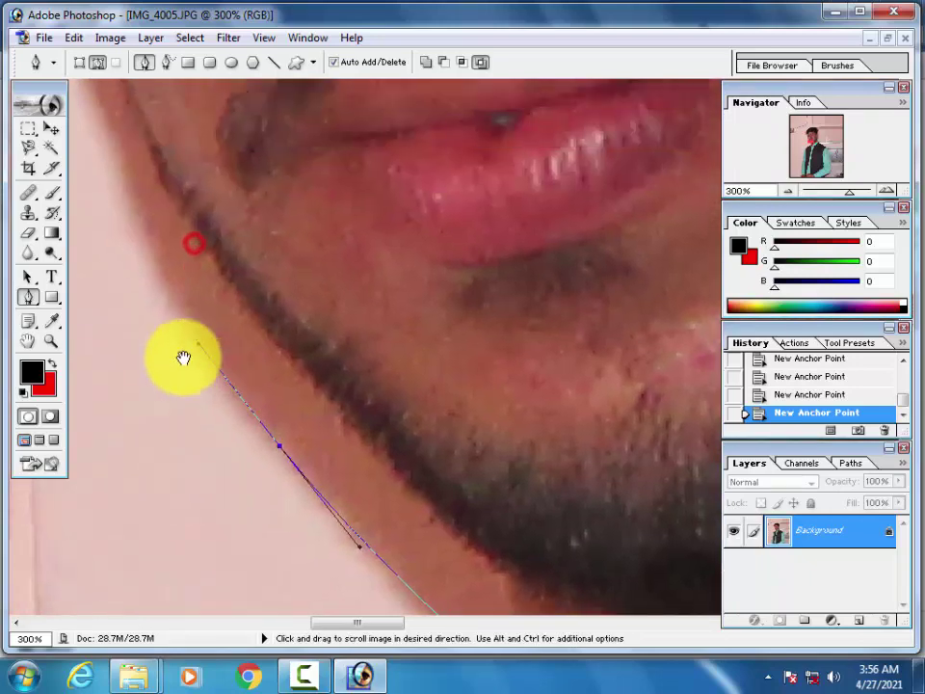
drag(98, 116, 198, 377)
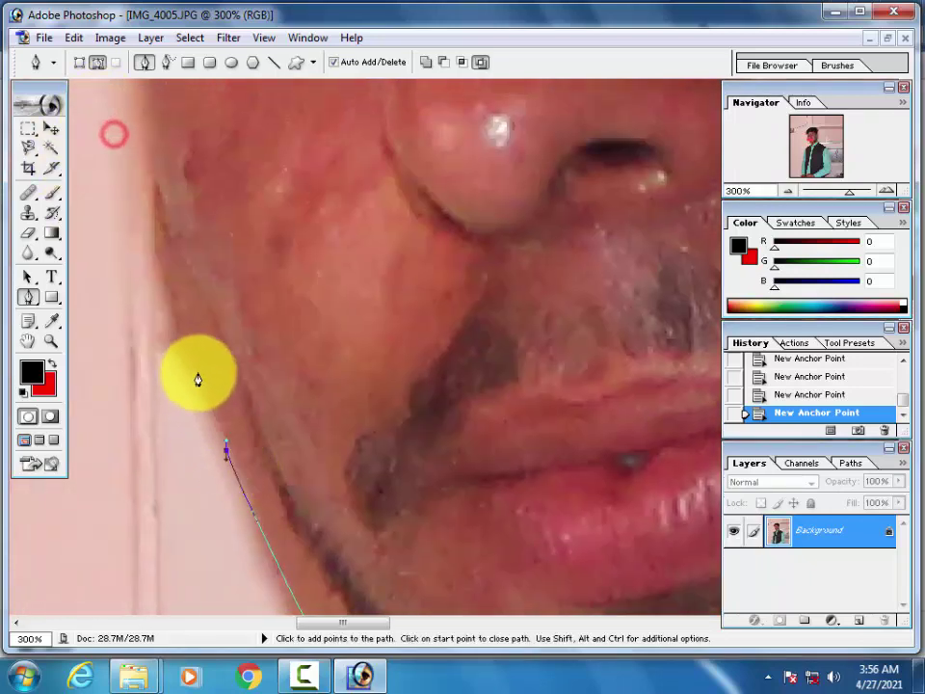
drag(170, 304, 267, 528)
drag(249, 363, 204, 247)
drag(220, 201, 265, 383)
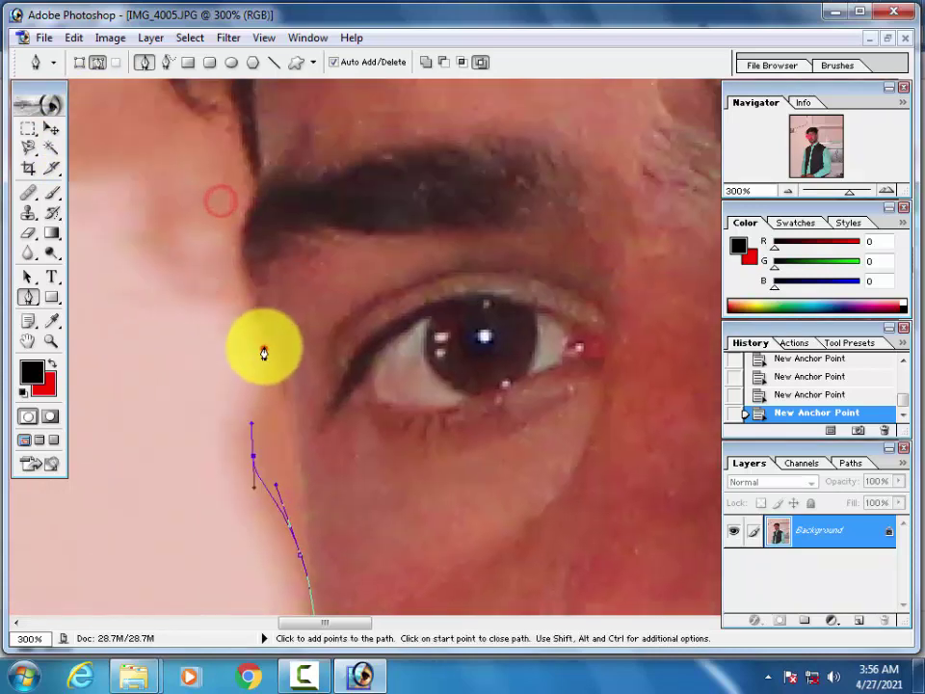
drag(234, 293, 244, 395)
Add curved anchors along the hair edge up toward the crown
drag(243, 341, 327, 598)
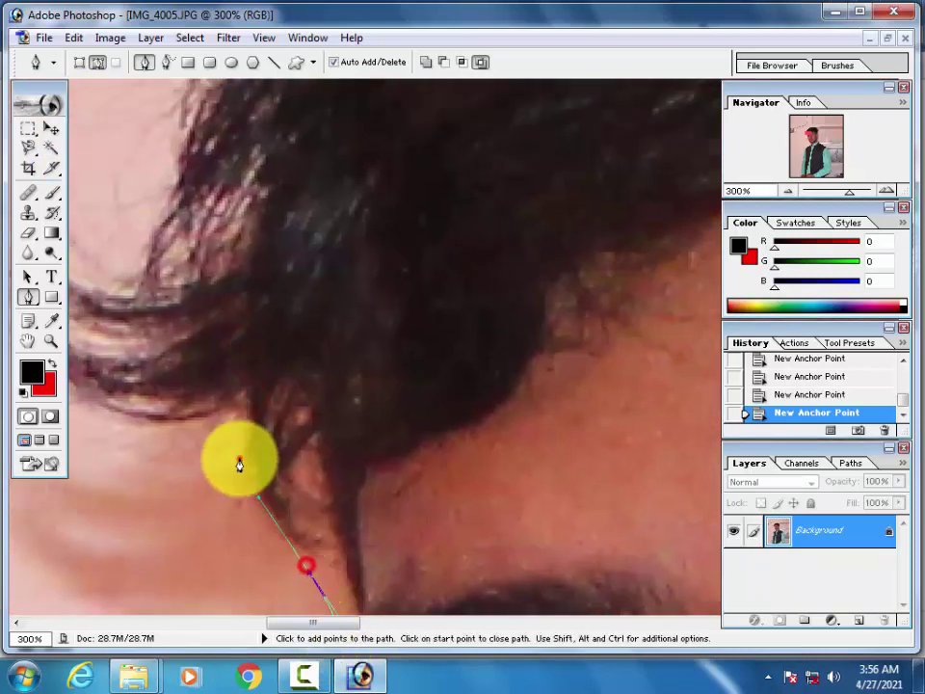
drag(237, 459, 312, 479)
drag(168, 522, 253, 427)
drag(172, 330, 278, 309)
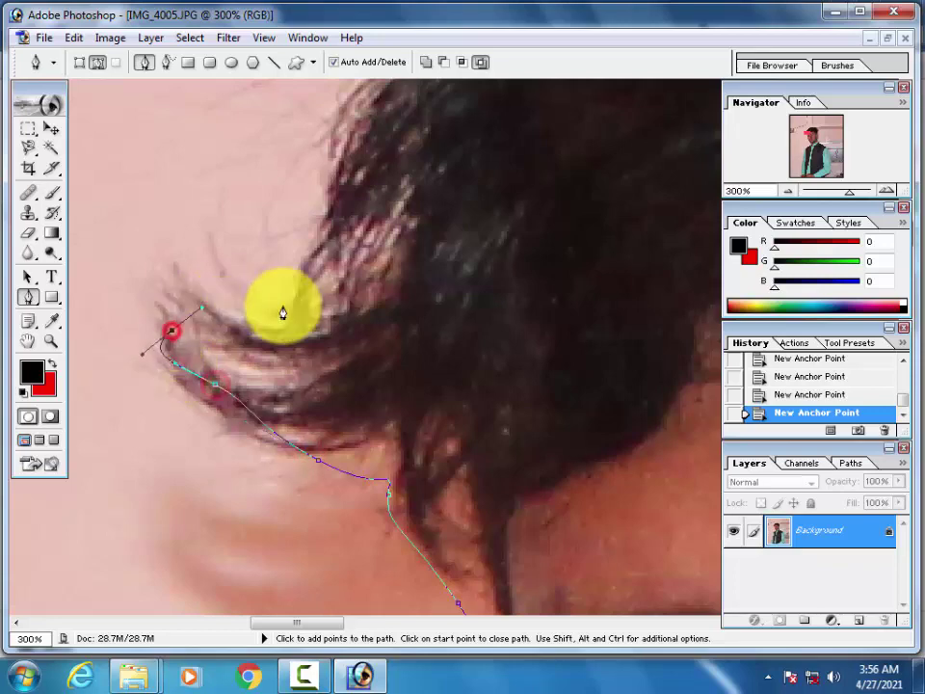
mouse_move(302, 227)
mouse_down()
mouse_move(310, 207)
mouse_move(200, 397)
mouse_up()
mouse_move(248, 351)
mouse_down()
mouse_move(290, 295)
mouse_move(356, 257)
mouse_move(90, 465)
mouse_up()
drag(113, 422, 119, 409)
drag(148, 370, 178, 346)
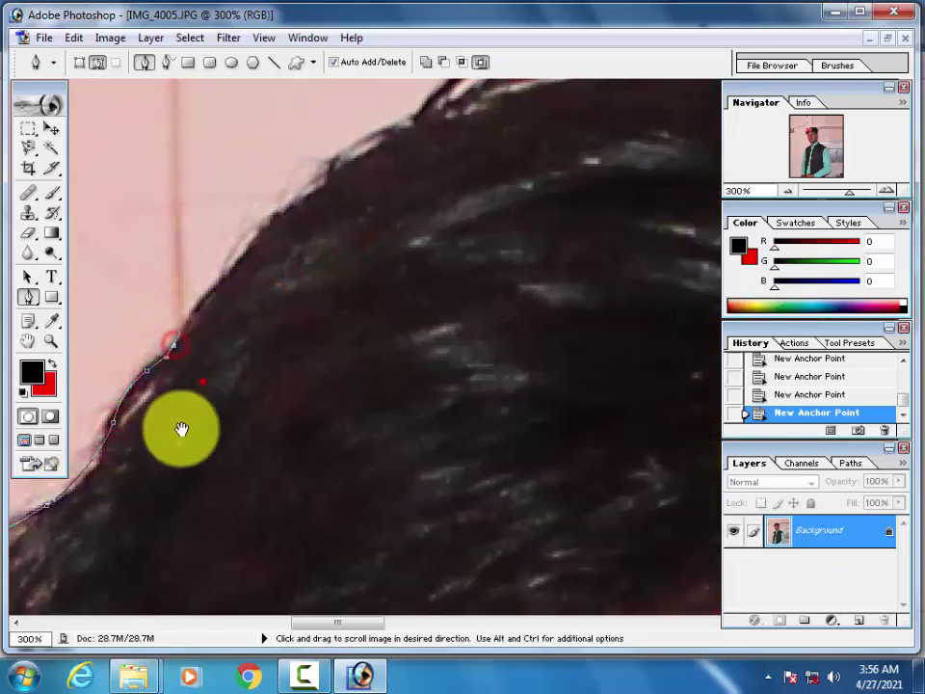
drag(240, 282, 196, 378)
Carry the path over the top of the hair and down to where it meets the ear
click(229, 315)
mouse_move(288, 275)
mouse_down()
mouse_move(308, 275)
mouse_move(182, 326)
mouse_up()
mouse_move(249, 286)
mouse_down()
mouse_move(324, 248)
mouse_move(509, 229)
mouse_move(258, 372)
mouse_up()
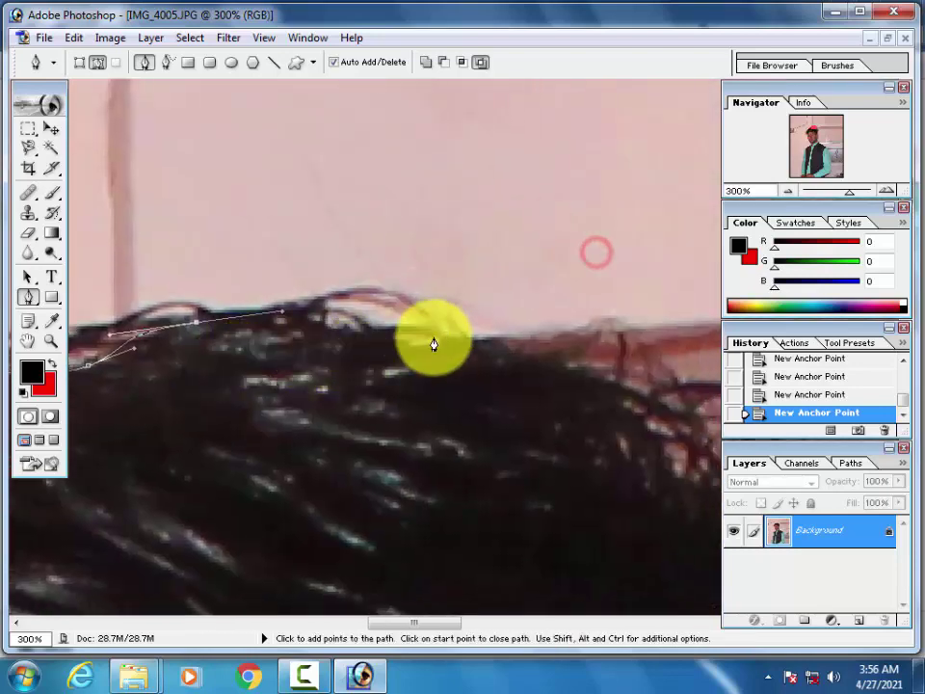
drag(533, 344, 578, 409)
drag(545, 447, 302, 177)
click(372, 220)
click(446, 307)
mouse_move(472, 318)
mouse_down()
mouse_move(519, 314)
mouse_move(285, 322)
mouse_up()
mouse_move(399, 492)
mouse_down()
mouse_move(401, 517)
mouse_move(362, 309)
mouse_up()
drag(359, 415, 344, 210)
drag(365, 403, 374, 473)
click(375, 479)
drag(352, 520, 350, 556)
Trace the path around the ear and below the earlobe
drag(328, 319, 309, 196)
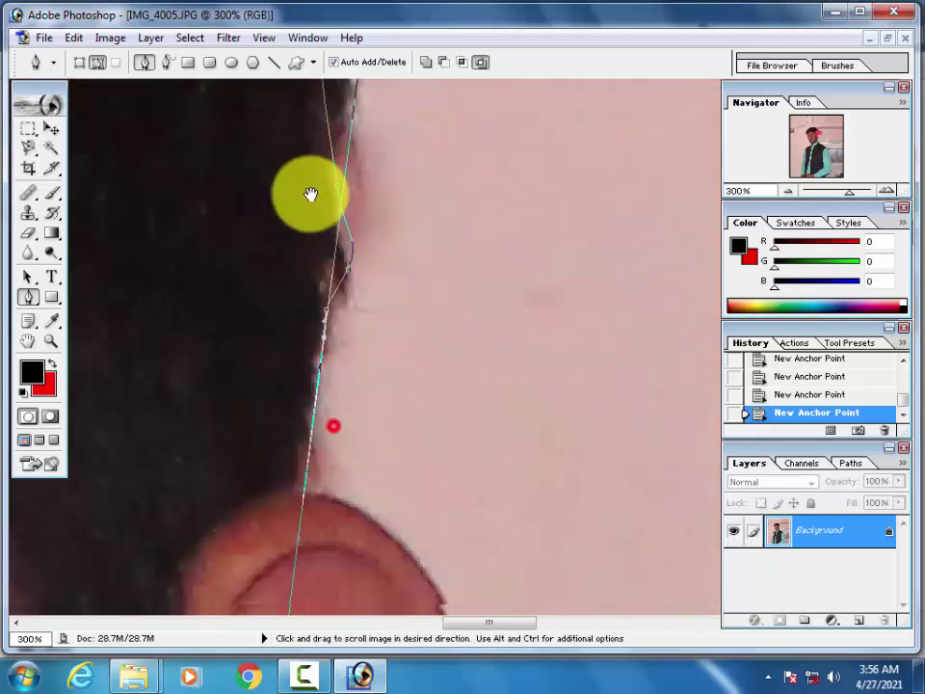
drag(303, 432, 307, 476)
click(306, 472)
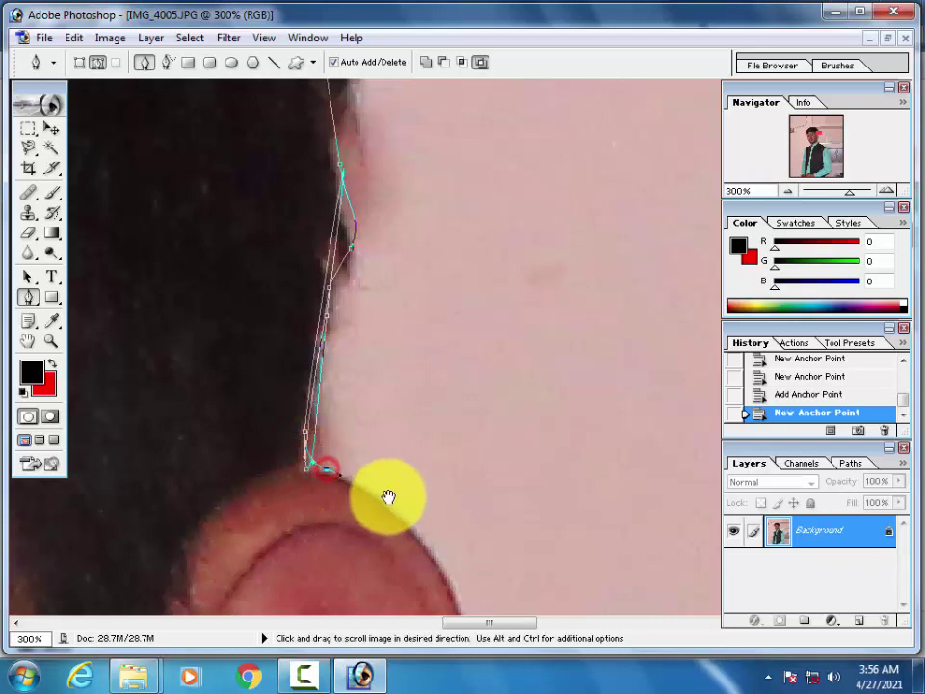
drag(388, 496, 192, 393)
mouse_move(242, 419)
mouse_down()
mouse_move(244, 440)
mouse_move(264, 296)
mouse_up()
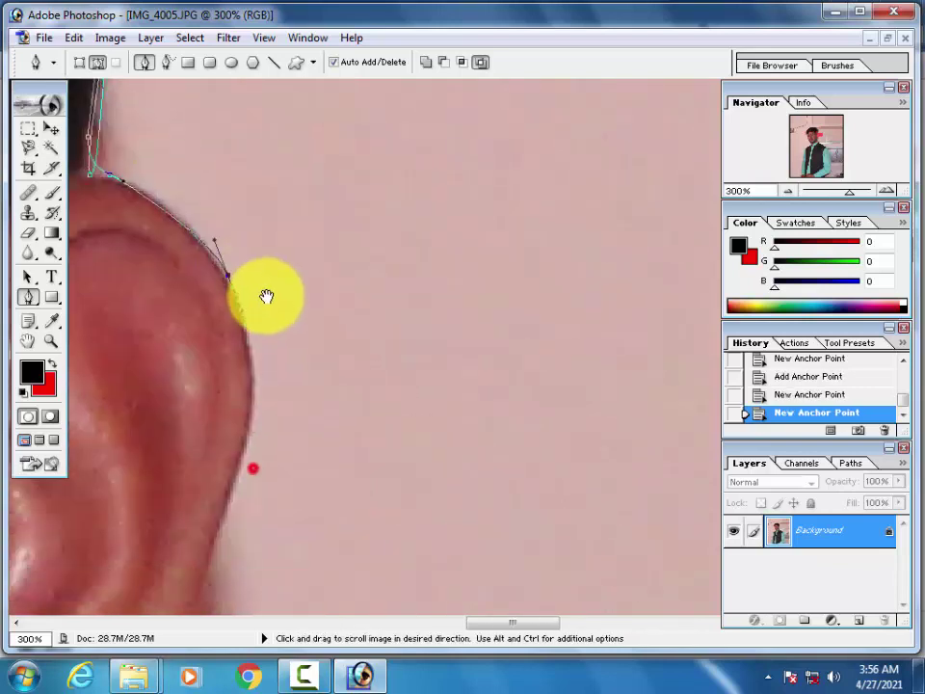
click(260, 392)
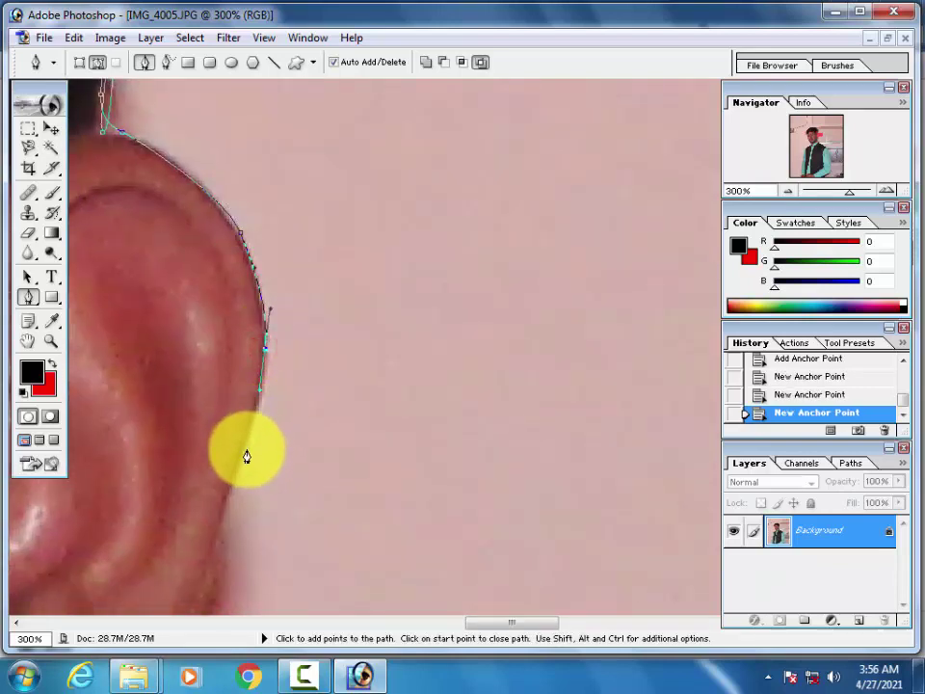
drag(229, 496, 342, 262)
click(337, 277)
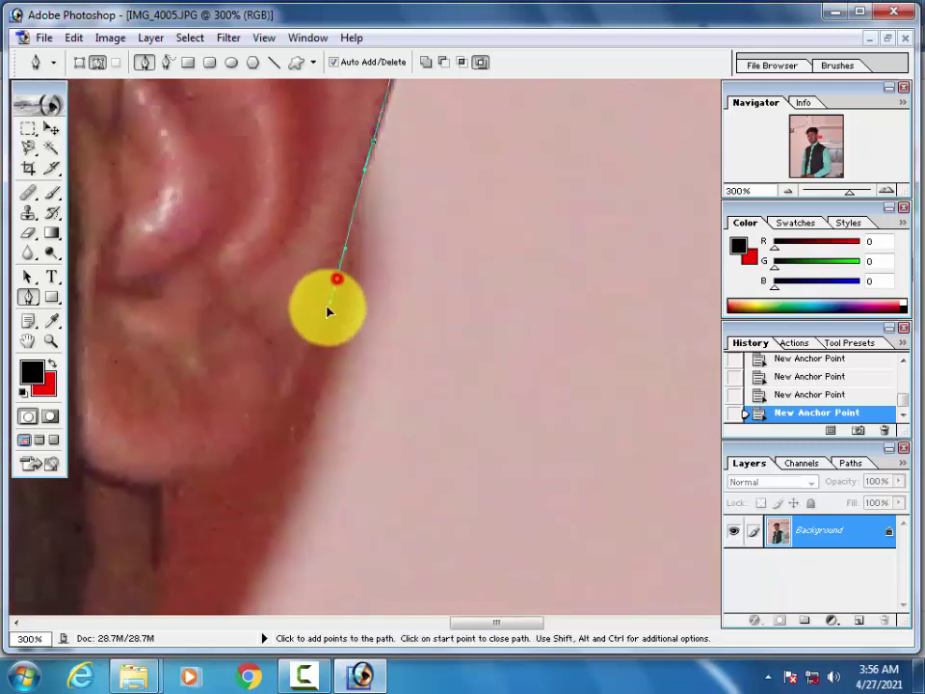
drag(314, 343, 378, 150)
drag(346, 216, 306, 253)
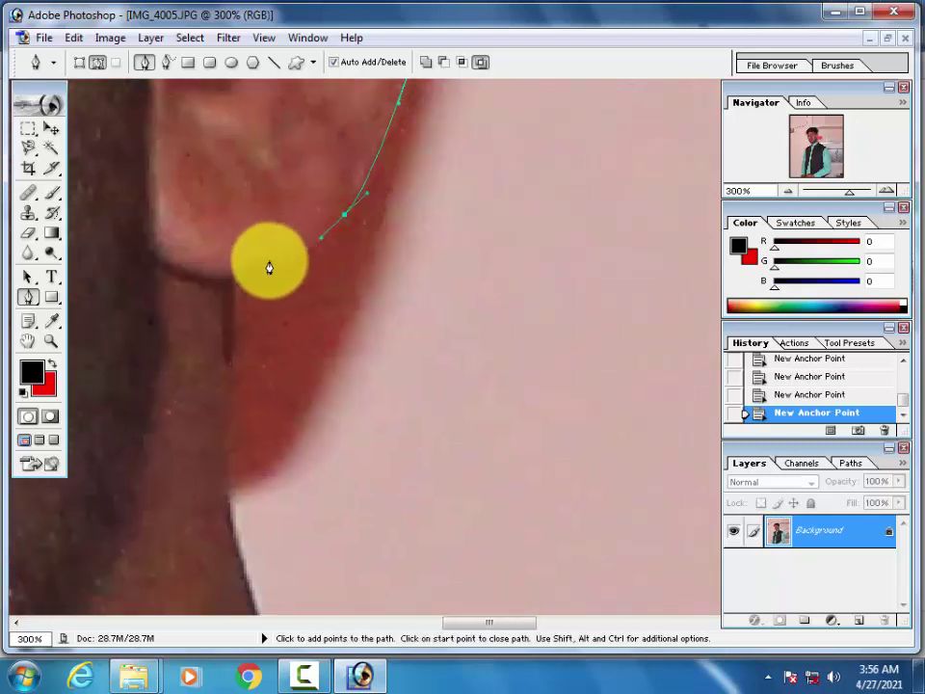
click(234, 349)
drag(233, 349, 223, 141)
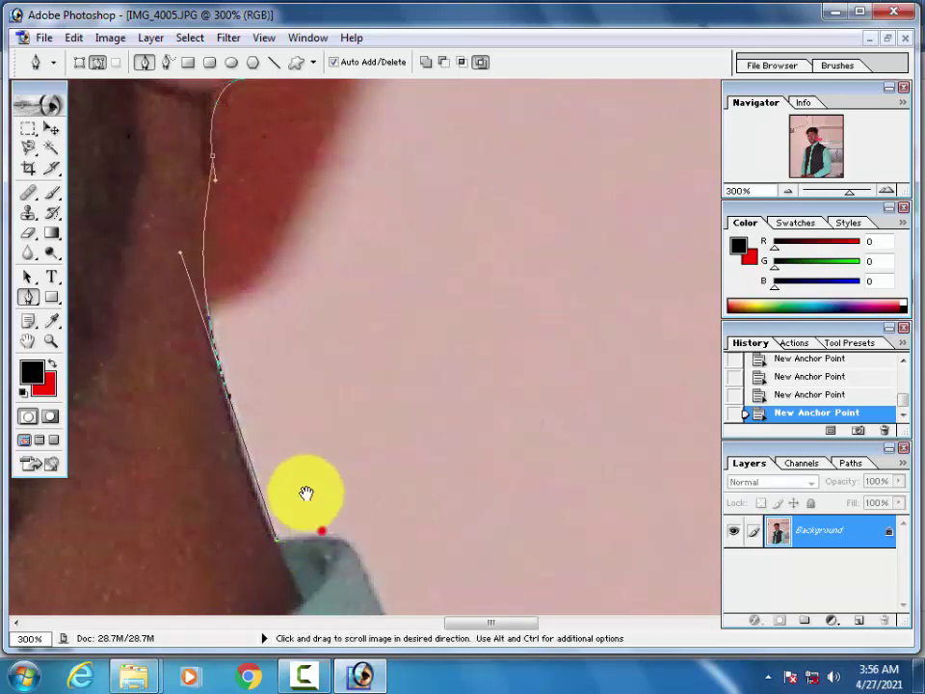
Extend the path down the neck and collar onto the vest shoulder
drag(320, 531, 166, 265)
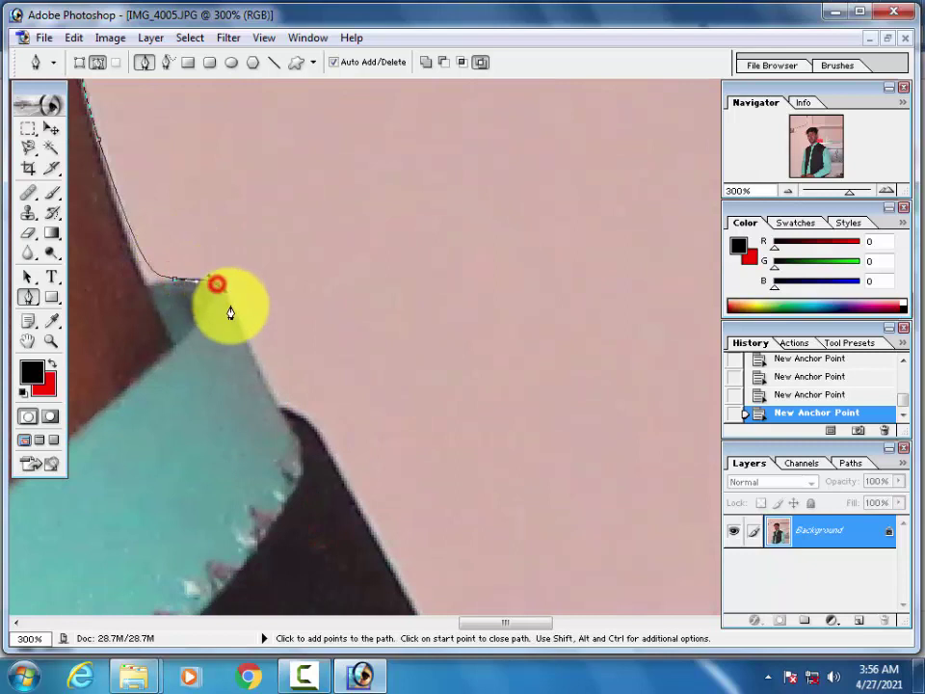
drag(276, 401, 160, 251)
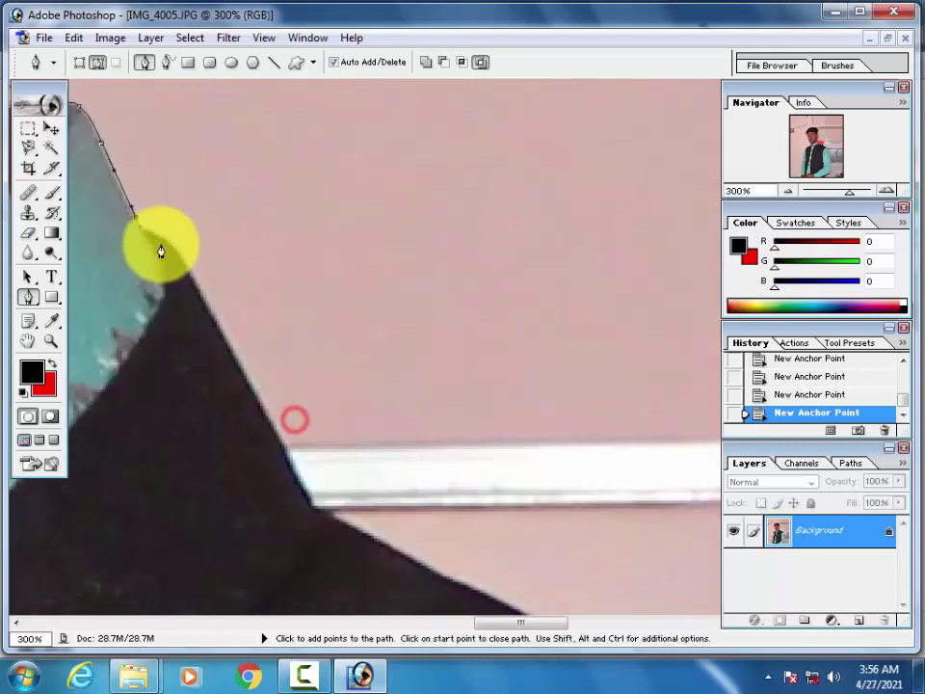
click(210, 318)
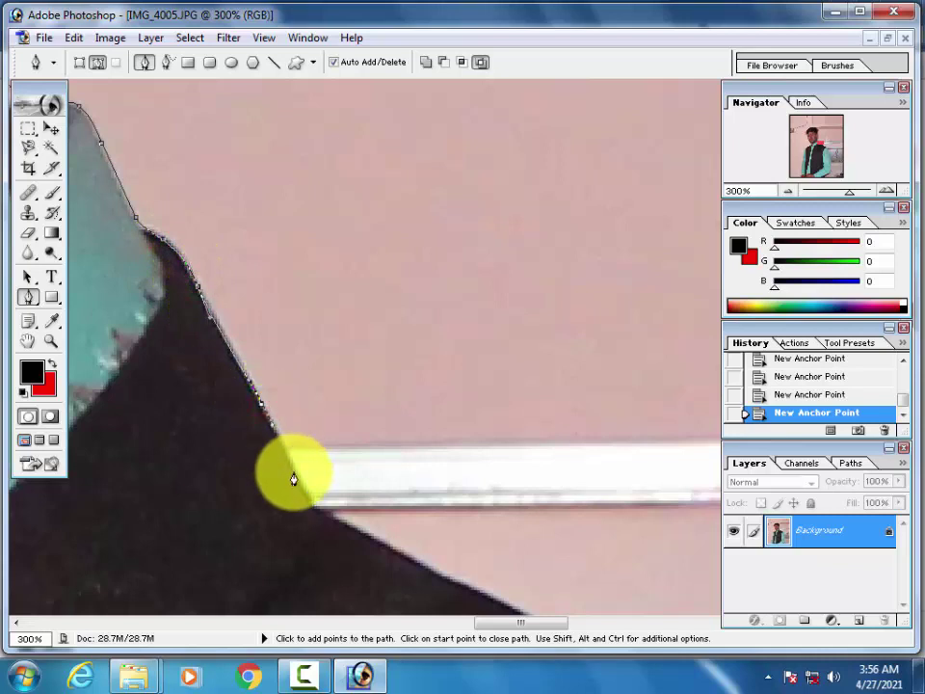
drag(304, 489, 220, 335)
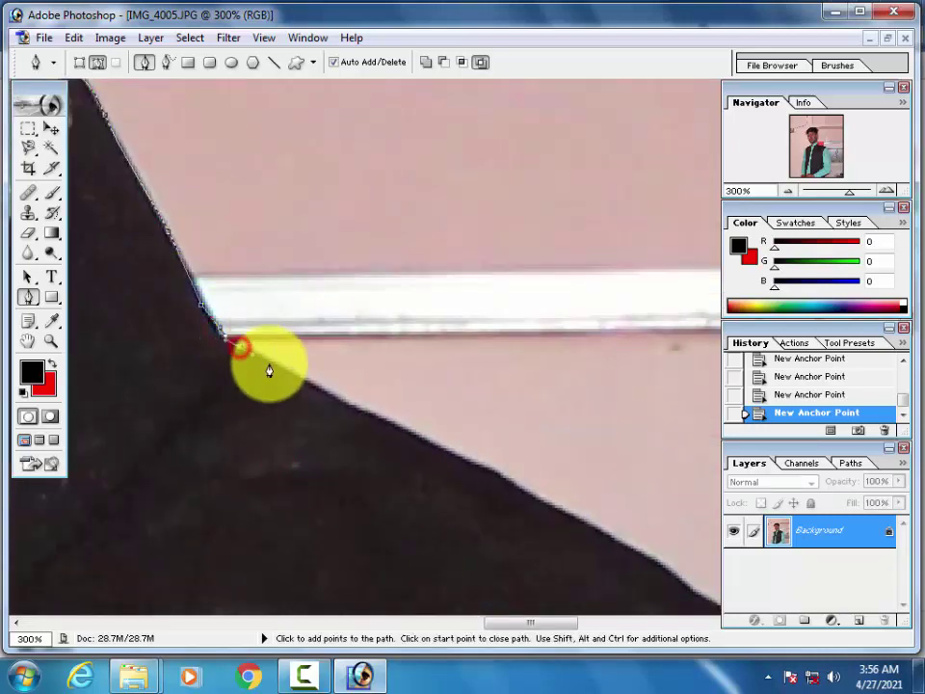
drag(355, 409, 134, 279)
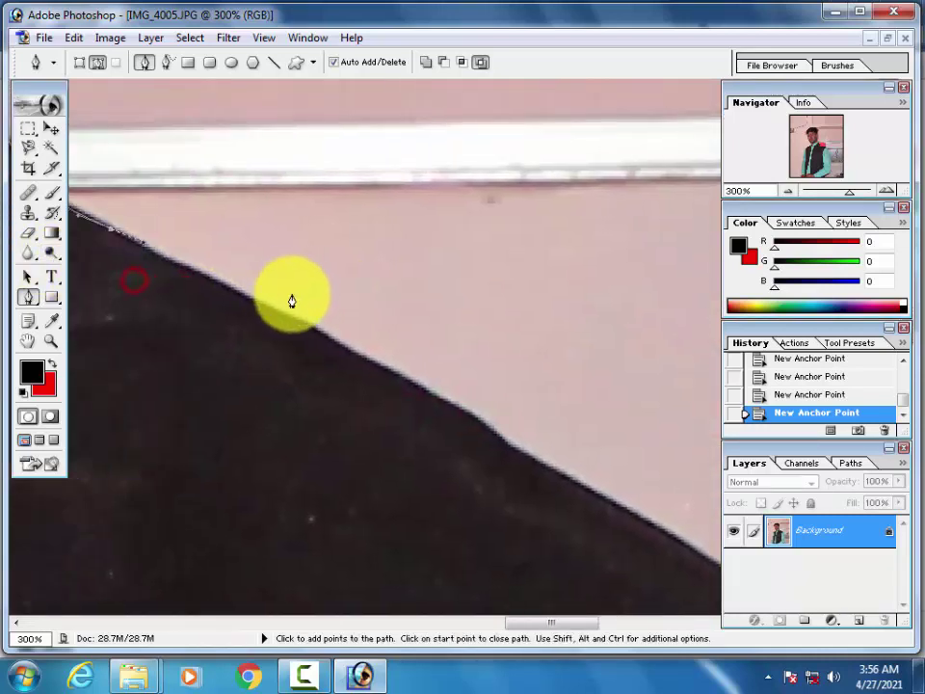
click(260, 303)
click(360, 361)
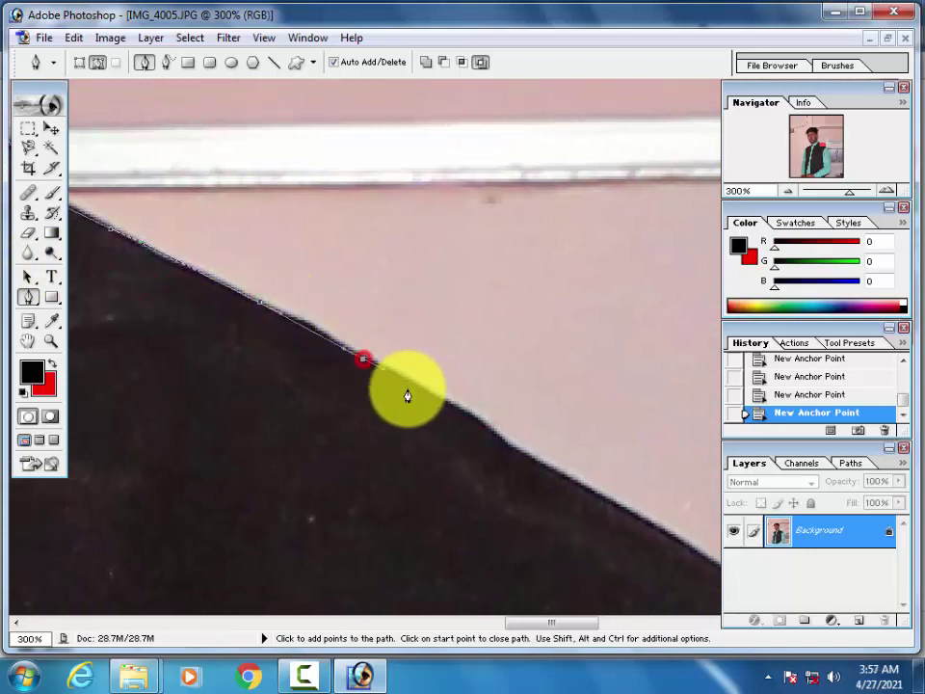
drag(438, 407, 275, 299)
click(298, 311)
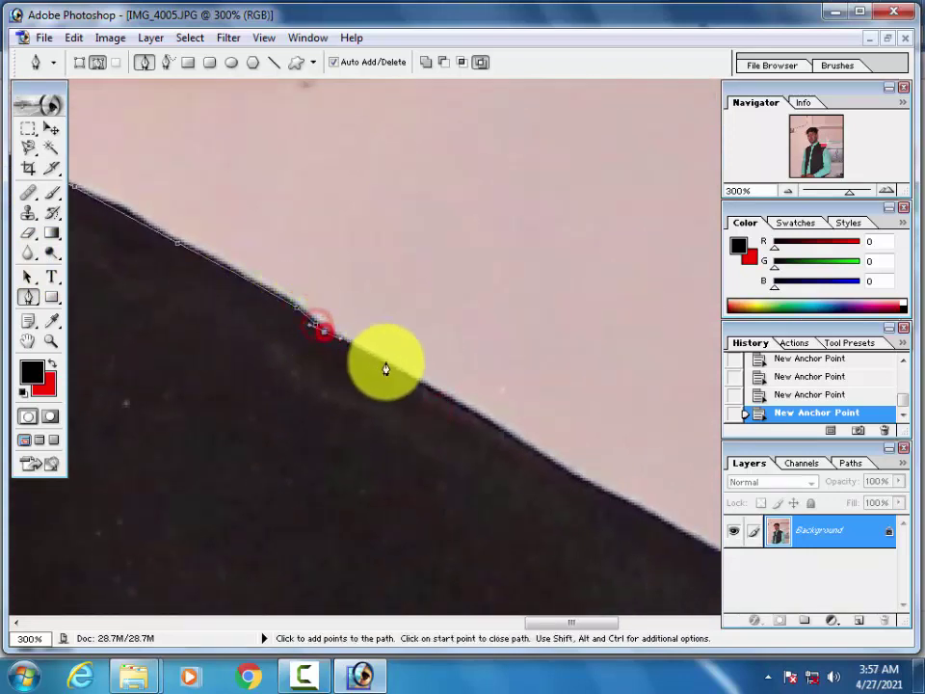
Add anchors along the shoulder to where it curves down to the arm
click(483, 428)
drag(519, 449, 306, 284)
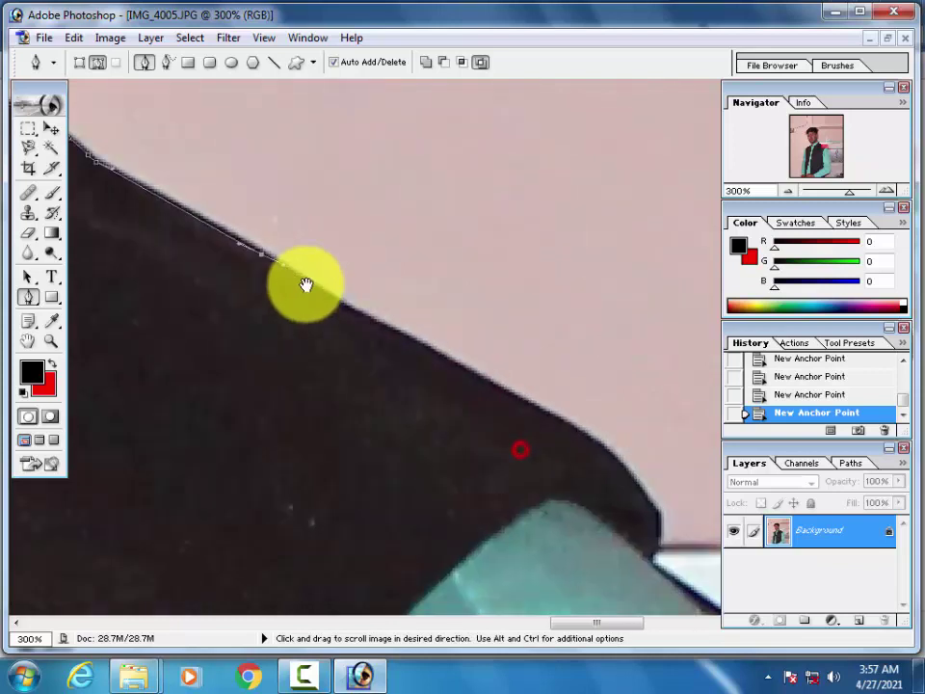
click(338, 298)
click(449, 356)
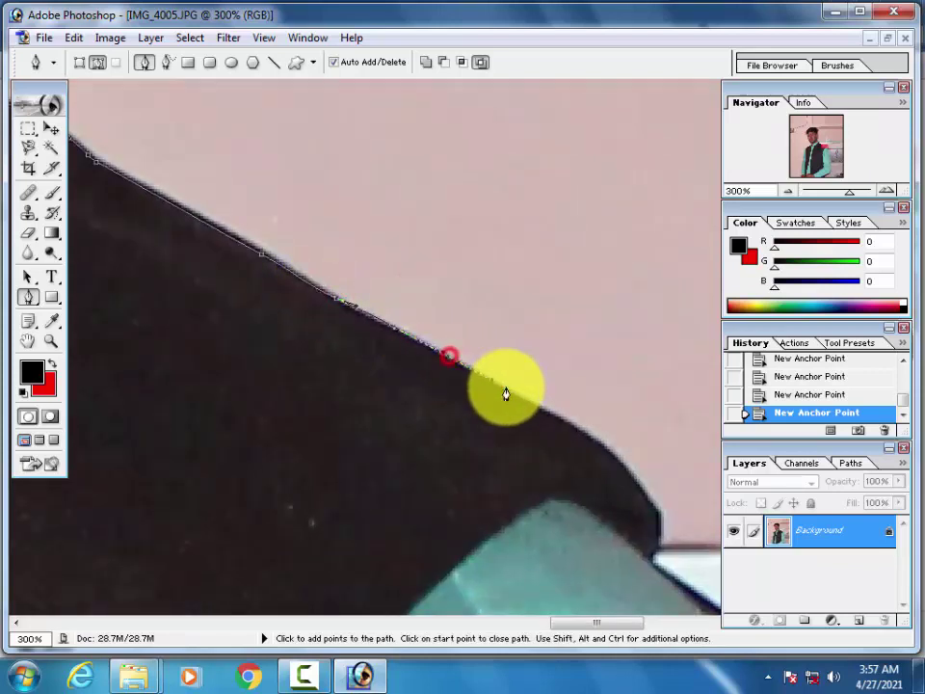
click(557, 416)
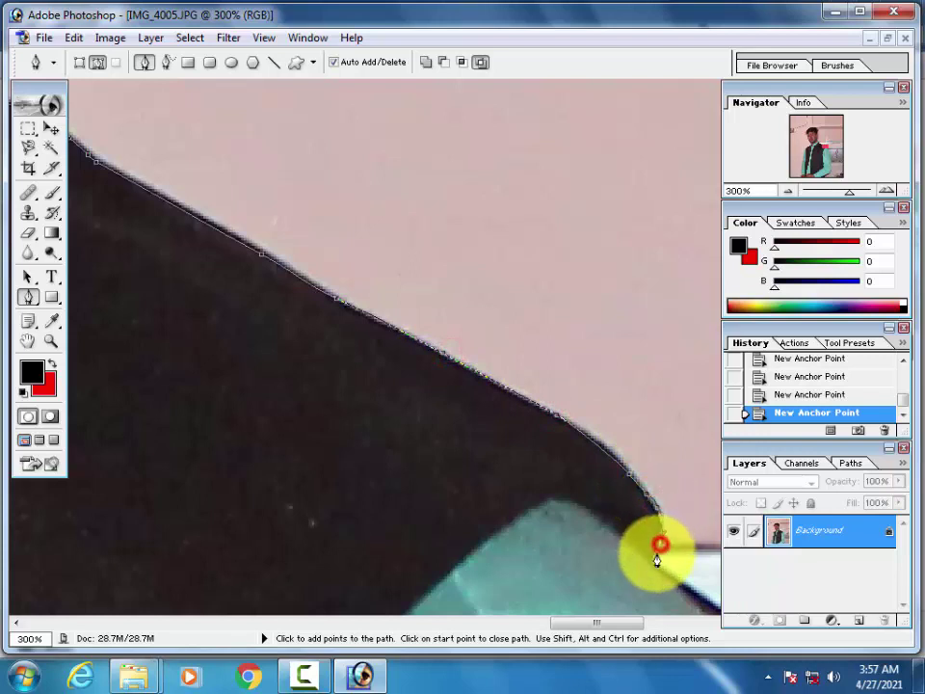
click(656, 558)
drag(632, 545, 142, 292)
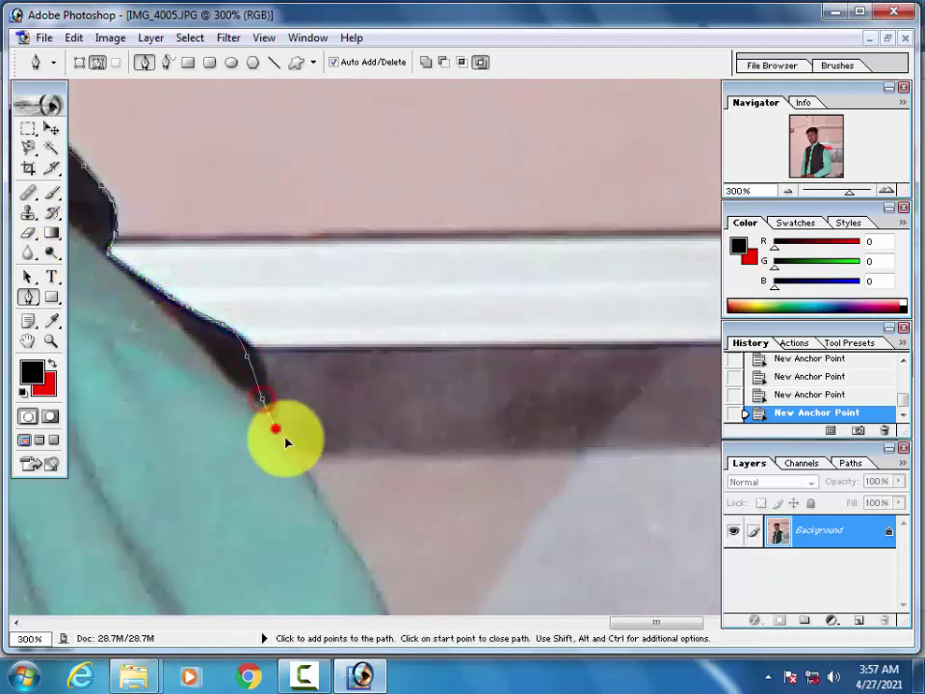
Extend the path down the cyan sleeve's edge with several anchors
drag(275, 429, 179, 245)
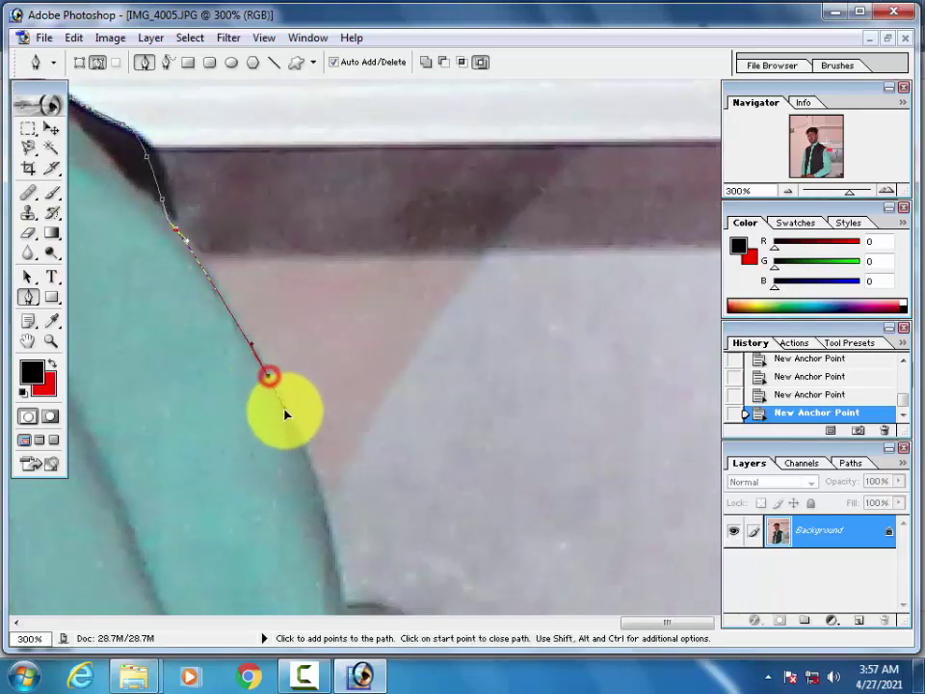
drag(300, 457, 202, 114)
drag(228, 186, 250, 267)
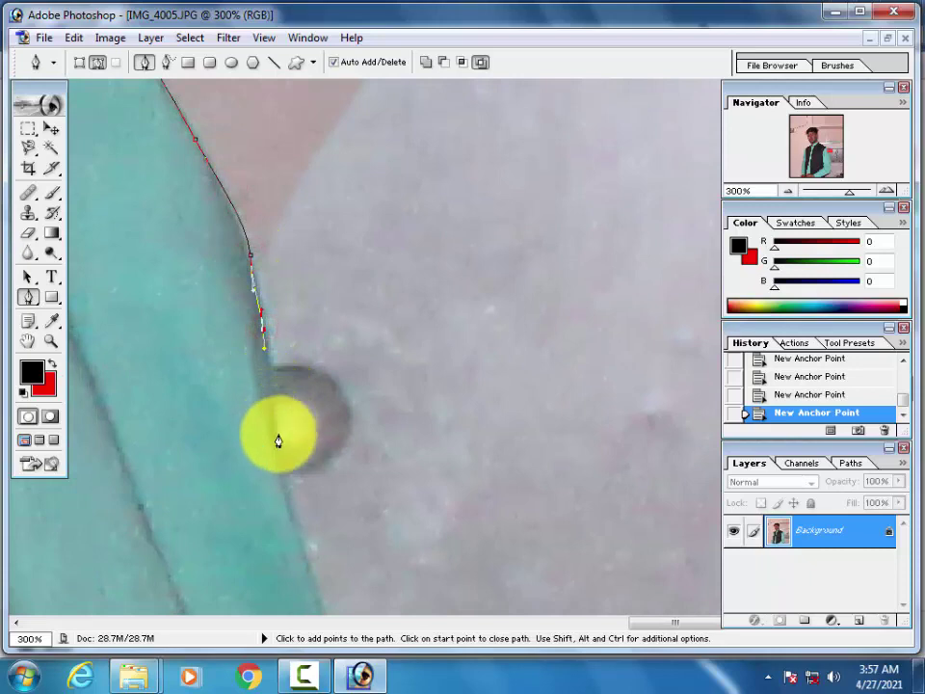
drag(286, 484, 154, 20)
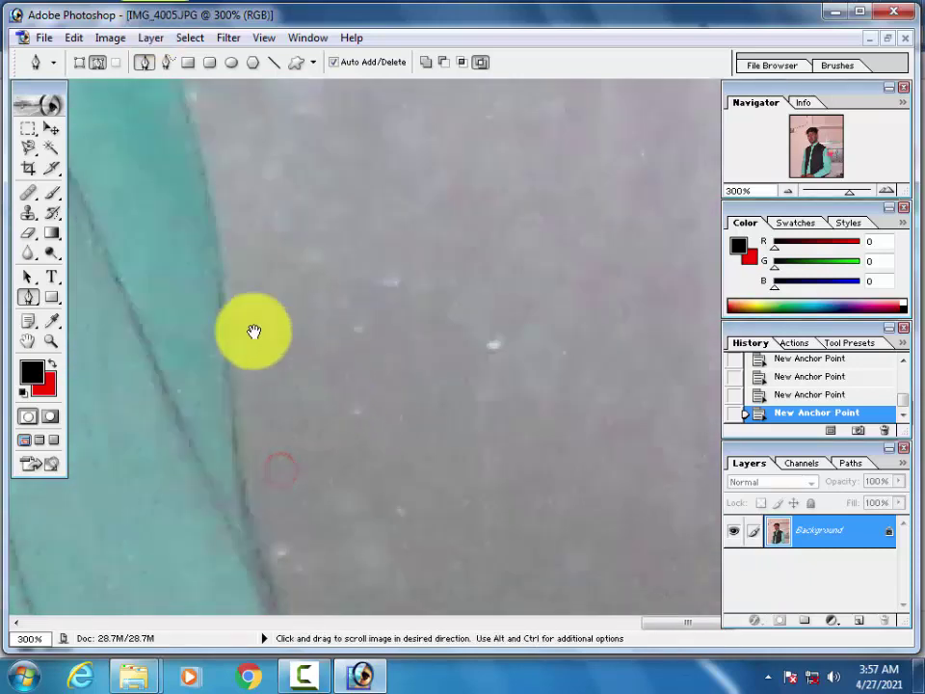
drag(174, 295, 247, 457)
click(260, 517)
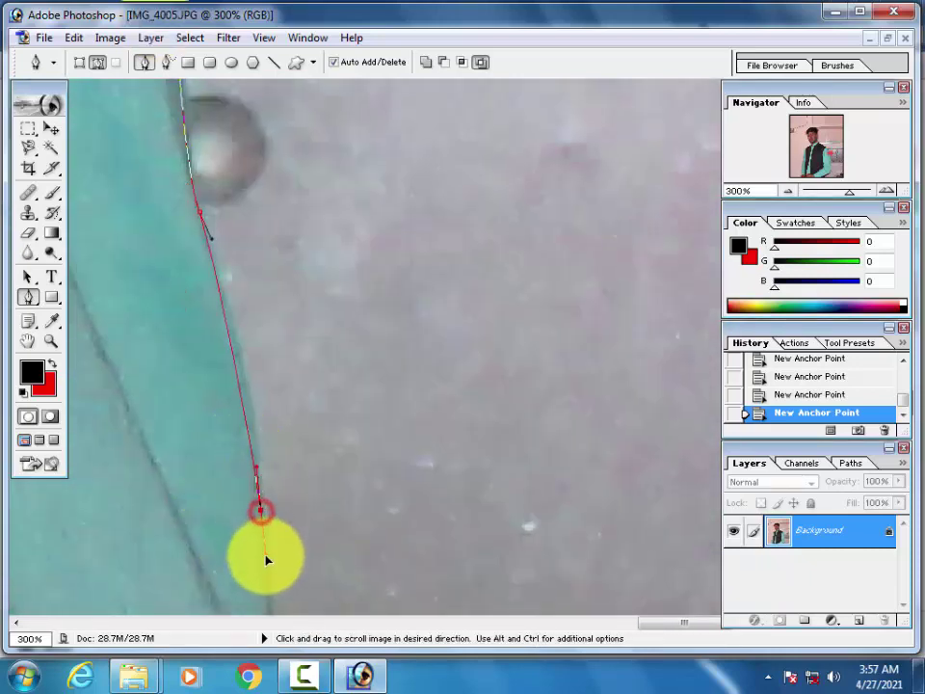
drag(262, 511, 253, 342)
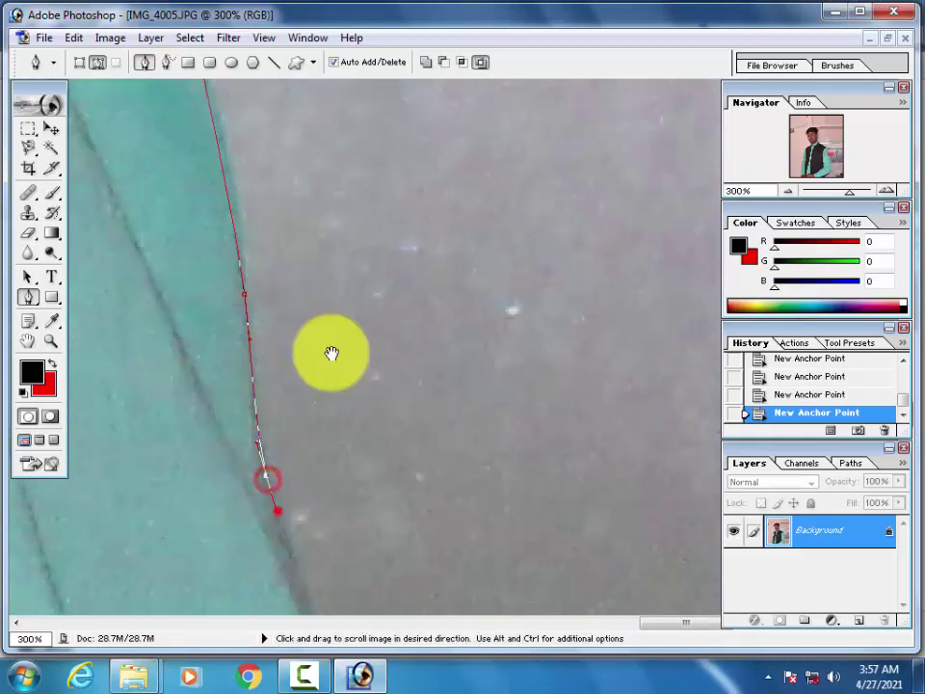
drag(277, 510, 396, 196)
click(449, 365)
click(472, 396)
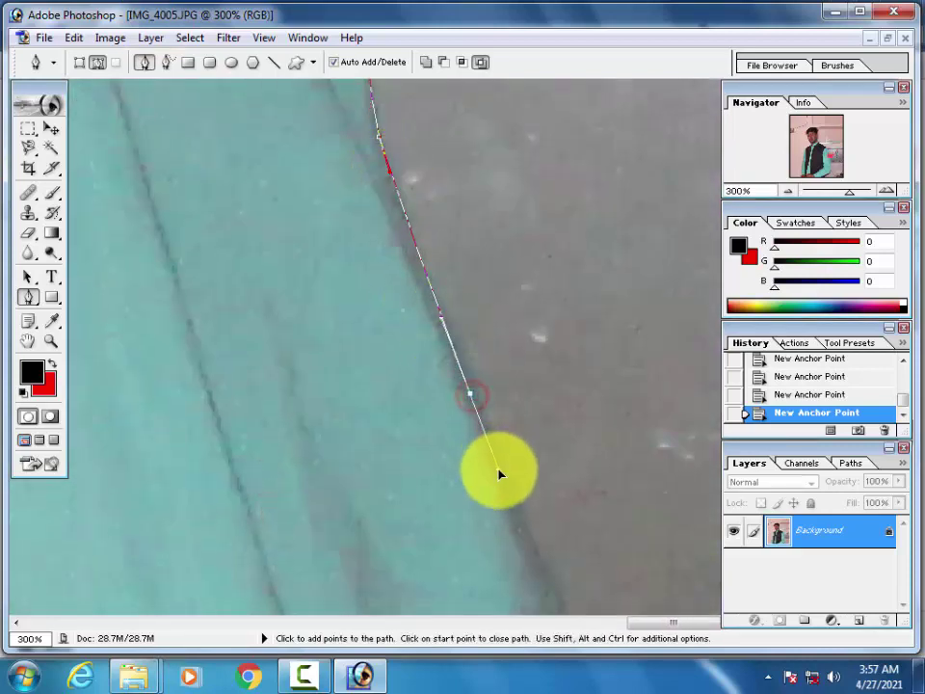
drag(500, 473, 450, 324)
click(483, 390)
drag(505, 438, 501, 288)
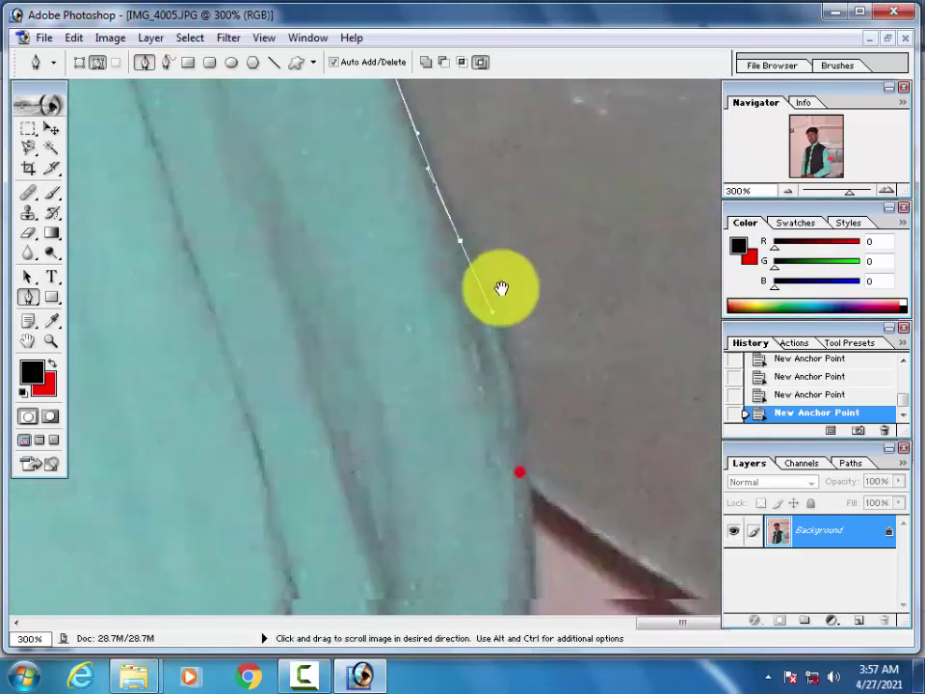
mouse_move(513, 436)
mouse_down()
mouse_move(526, 538)
mouse_move(512, 320)
mouse_up()
Continue curved anchors down the shirt edge along the cyan/brown boundary
mouse_move(528, 520)
mouse_down()
mouse_move(520, 429)
mouse_move(554, 387)
mouse_up()
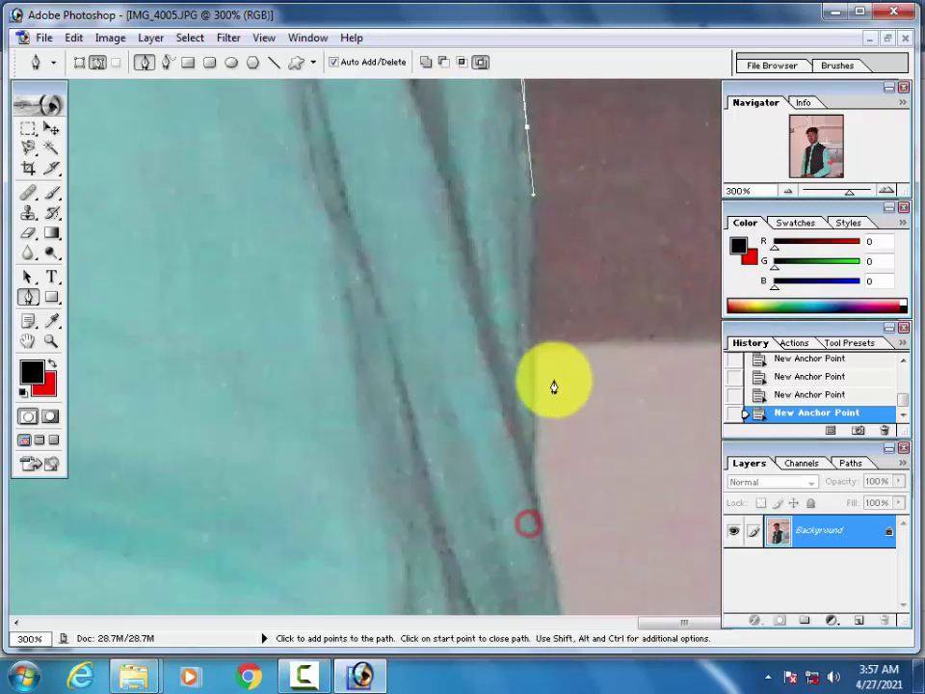
mouse_move(537, 455)
mouse_down()
mouse_move(545, 508)
mouse_move(434, 301)
mouse_up()
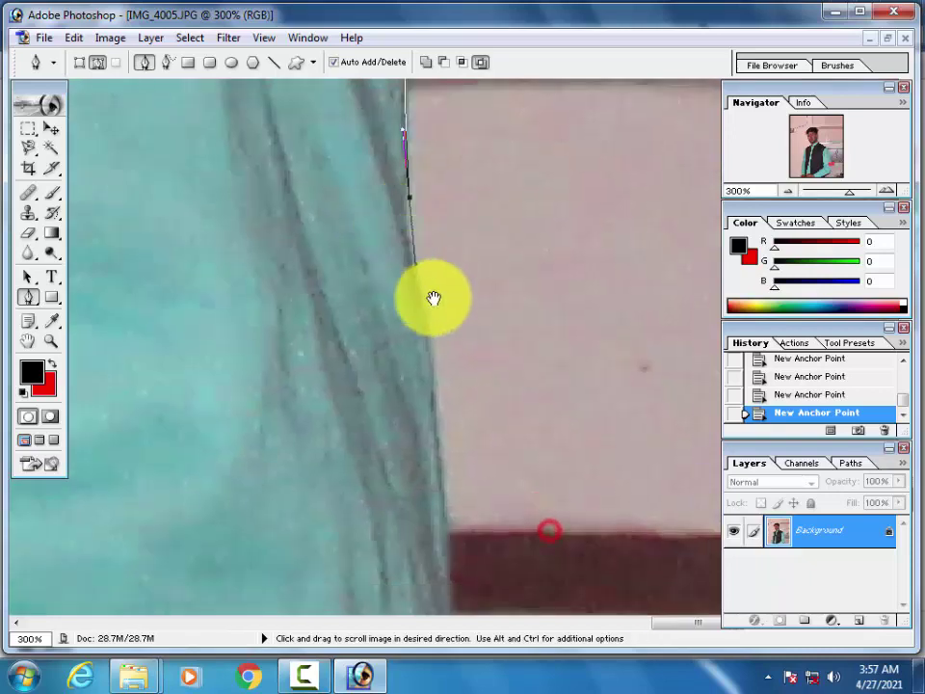
mouse_move(442, 485)
mouse_down()
mouse_move(453, 567)
mouse_move(448, 309)
mouse_up()
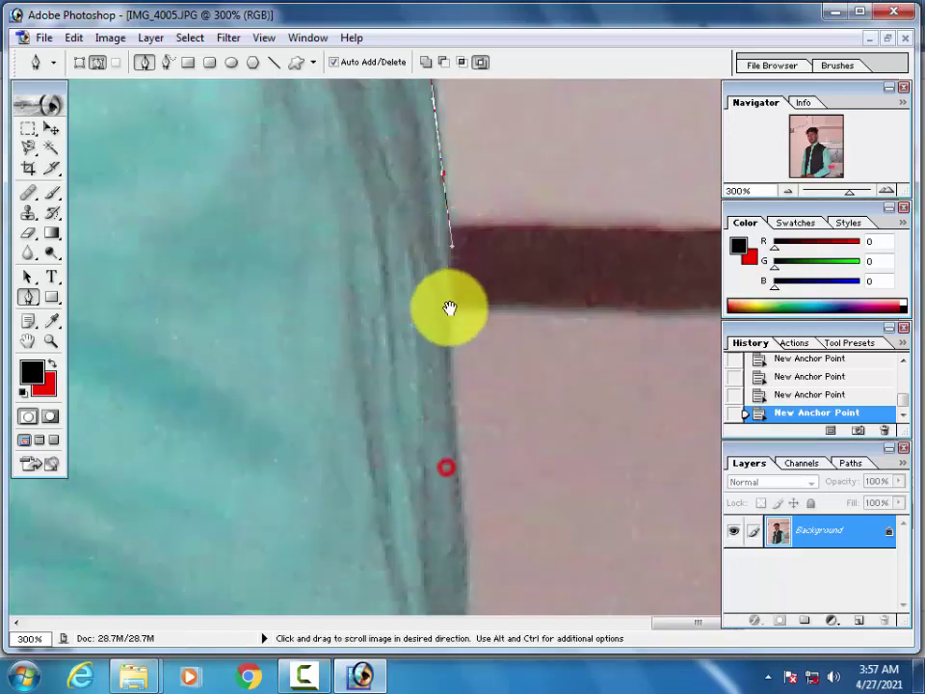
drag(452, 465, 452, 182)
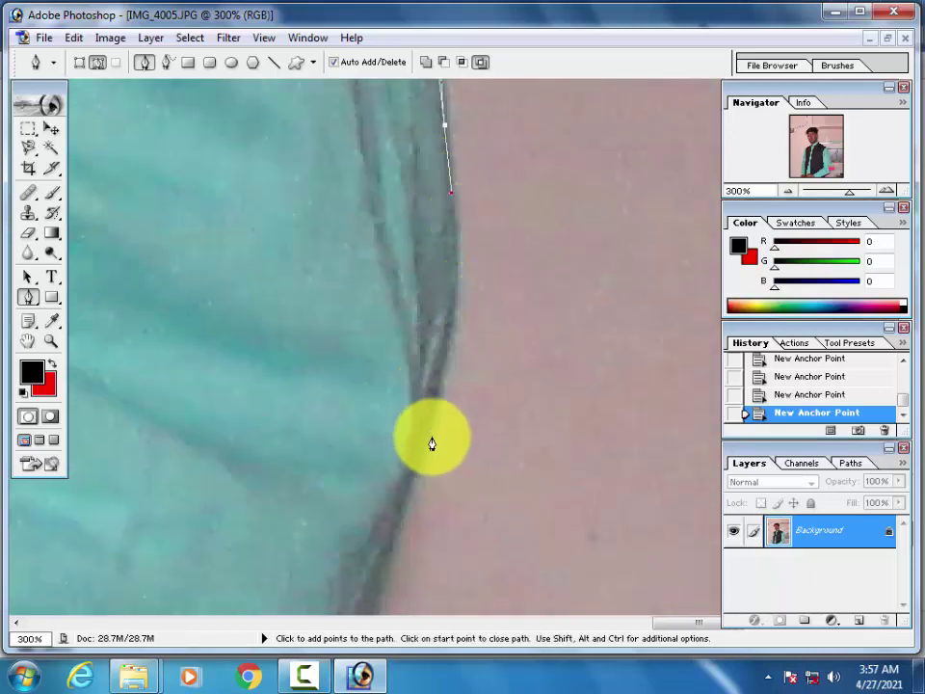
drag(425, 454, 390, 528)
drag(379, 575, 454, 403)
click(409, 457)
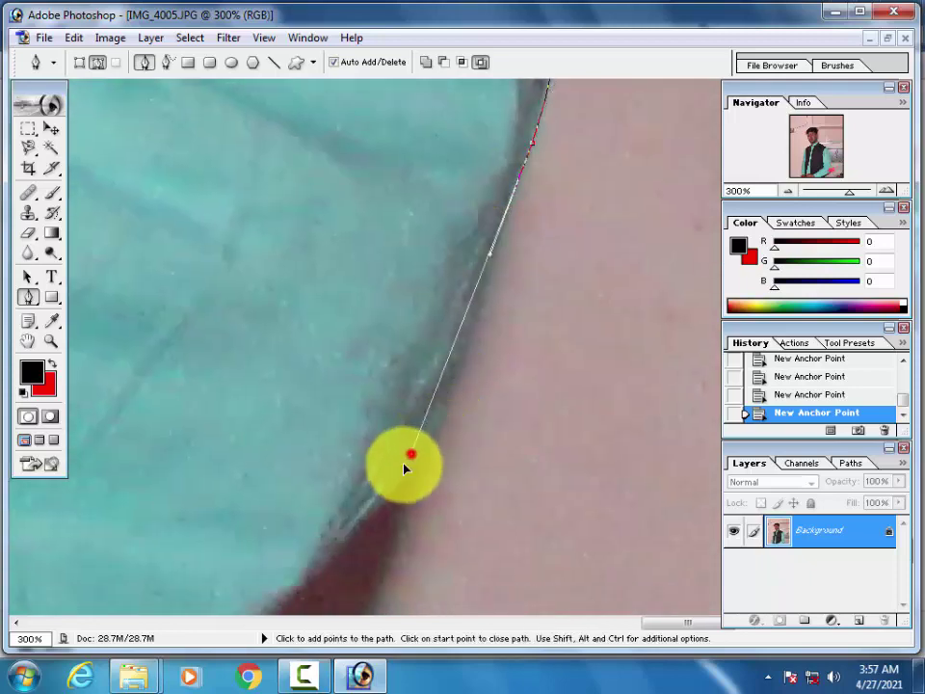
drag(407, 465, 580, 170)
click(446, 285)
drag(451, 280, 350, 331)
mouse_move(241, 385)
mouse_down()
mouse_move(270, 380)
mouse_move(533, 224)
mouse_up()
Undo a misplaced anchor and add a curved anchor along the sleeve's lower hem
click(536, 237)
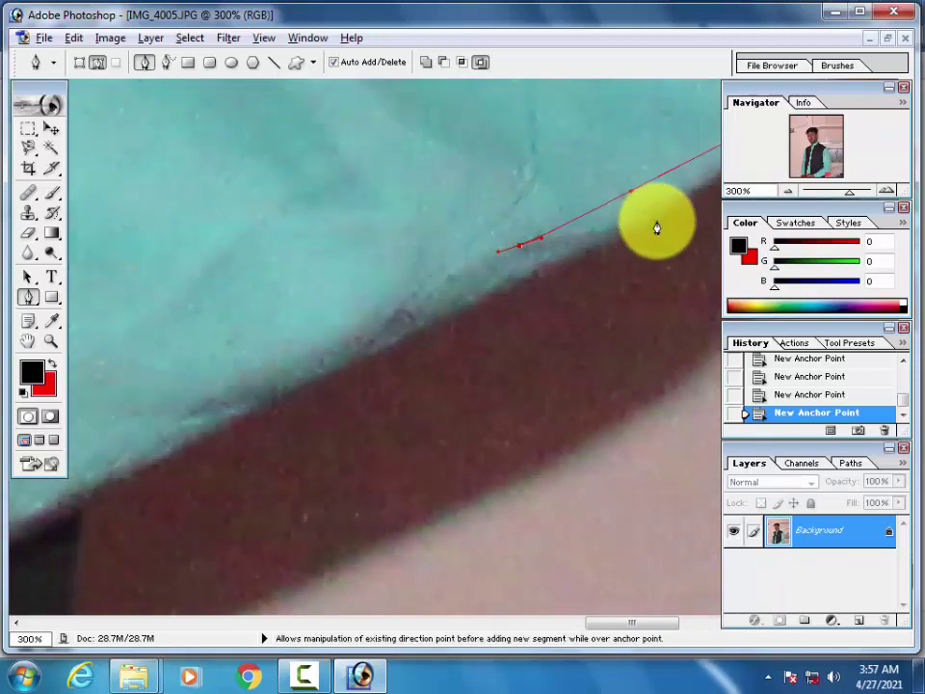
key(ctrl+alt+z)
drag(599, 200, 351, 420)
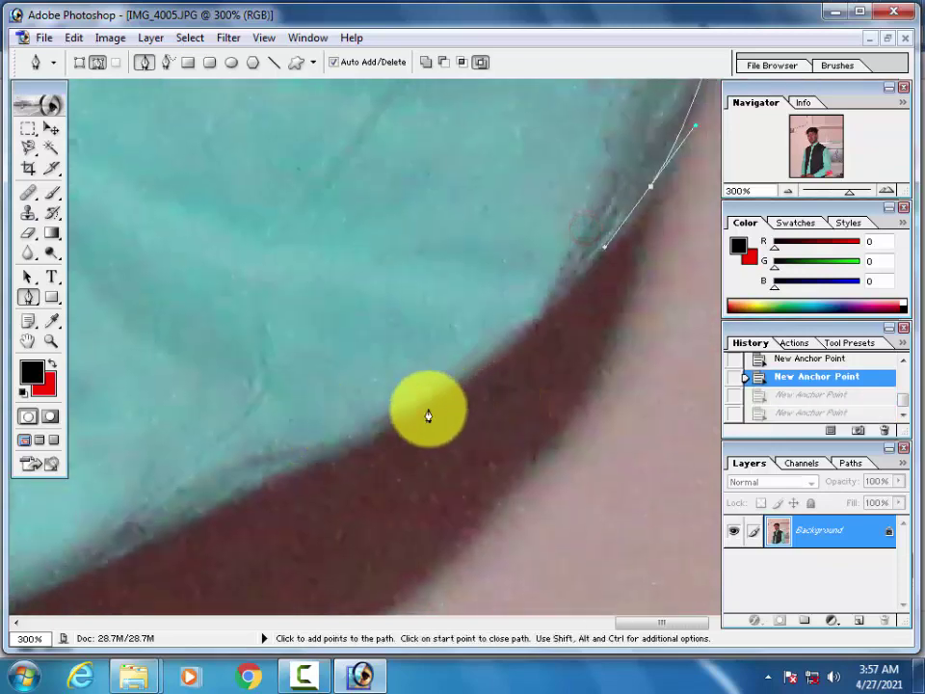
click(199, 523)
drag(221, 496, 589, 217)
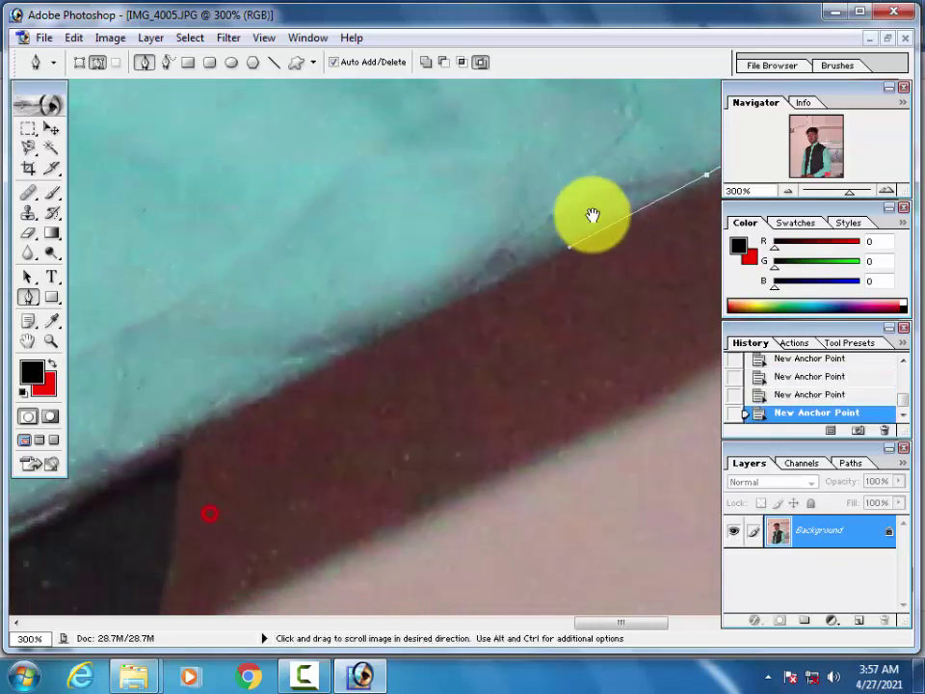
drag(134, 471, 169, 459)
drag(82, 489, 319, 395)
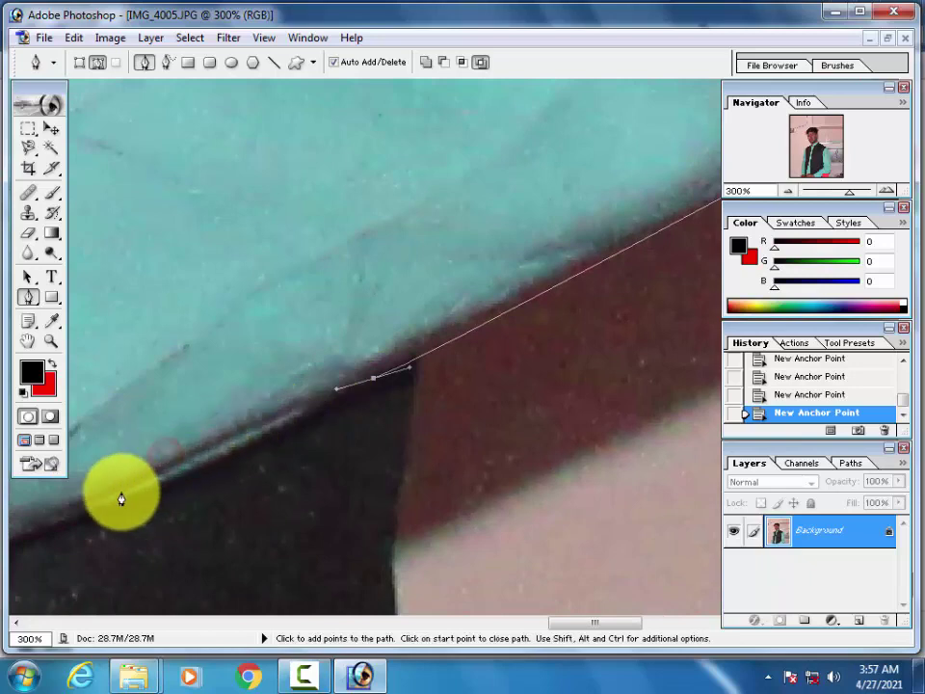
drag(119, 495, 188, 570)
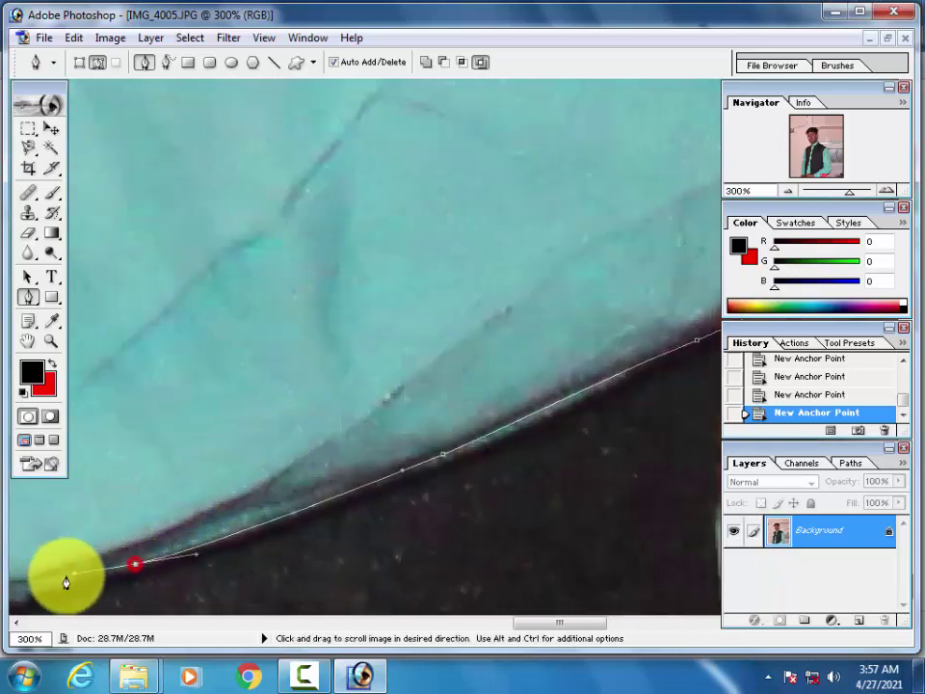
drag(64, 580, 362, 545)
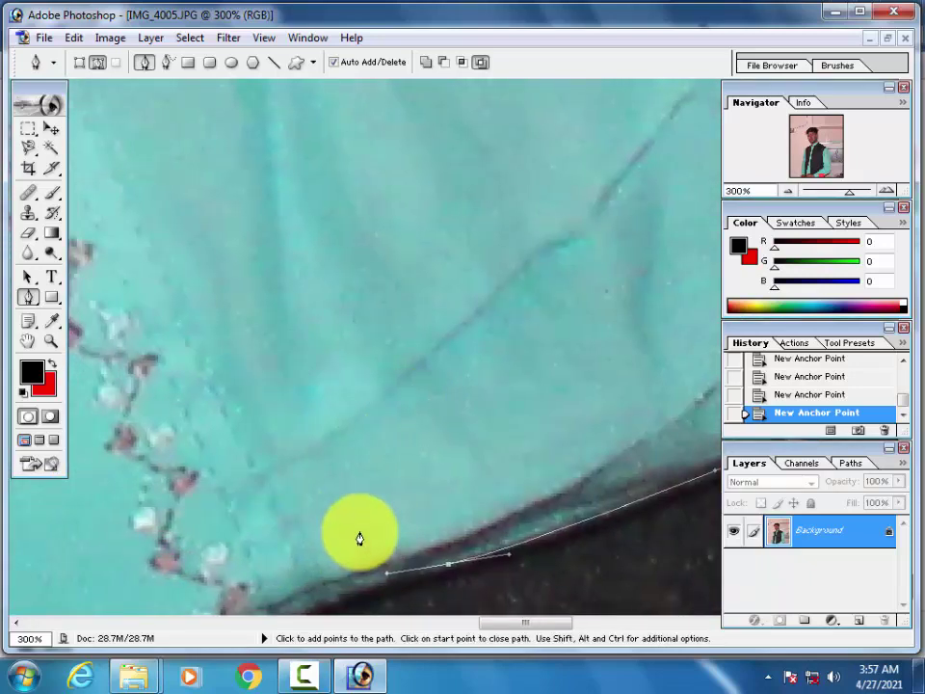
key(ctrl+plus)
key(ctrl+plus)
key(ctrl+plus)
key(ctrl+plus)
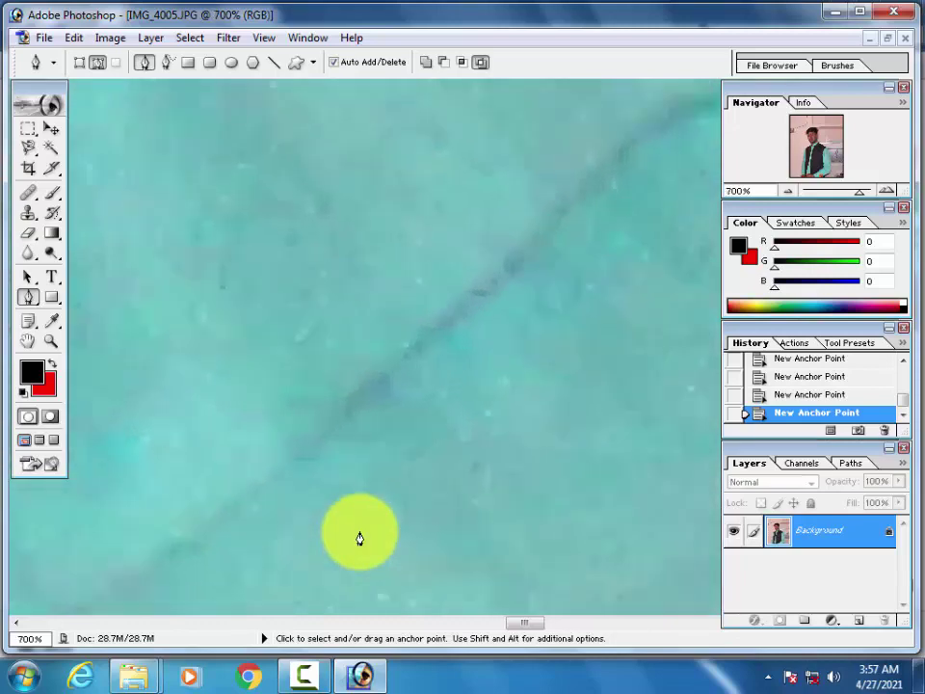
Zoom out to 33.3% to inspect the traced path, then back to 50% on the vest
key(ctrl+minus)
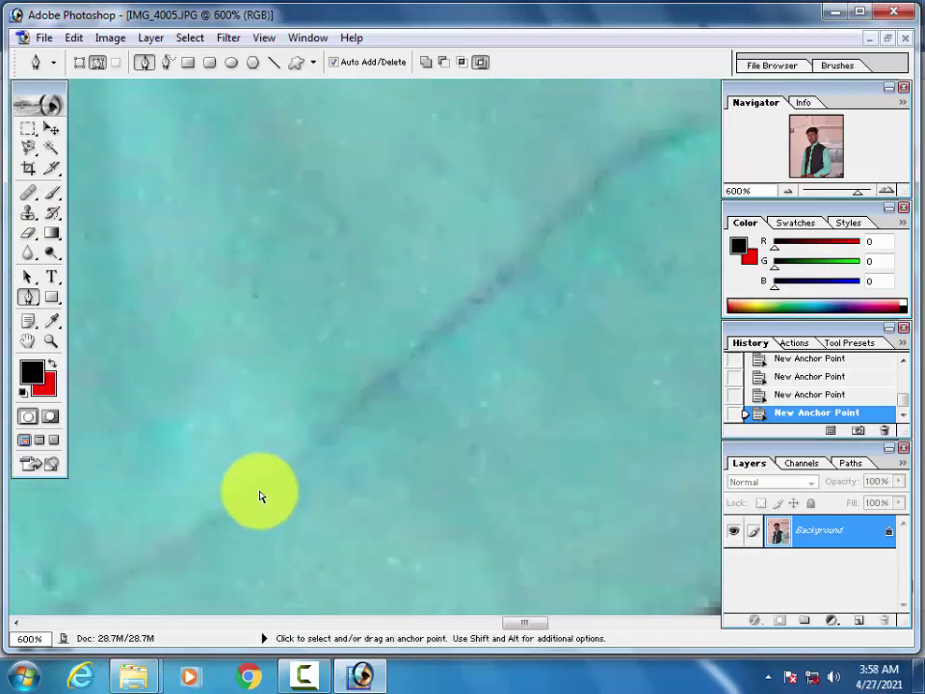
key(ctrl+minus)
key(ctrl+minus)
key(ctrl+minus)
key(ctrl+minus)
key(ctrl+minus)
key(ctrl+minus)
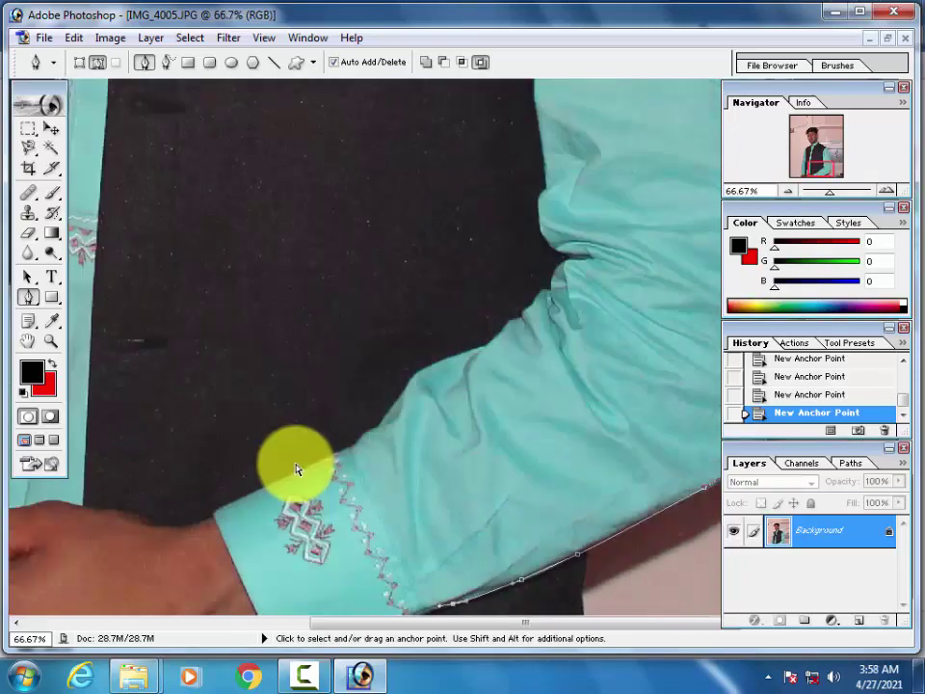
key(ctrl+minus)
key(ctrl+minus)
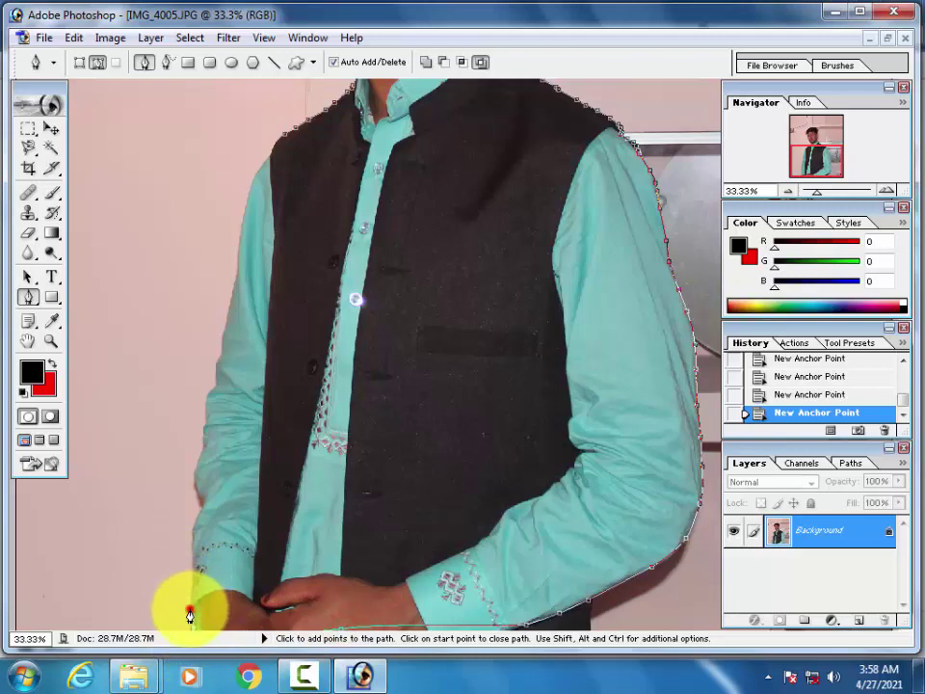
key(ctrl+plus)
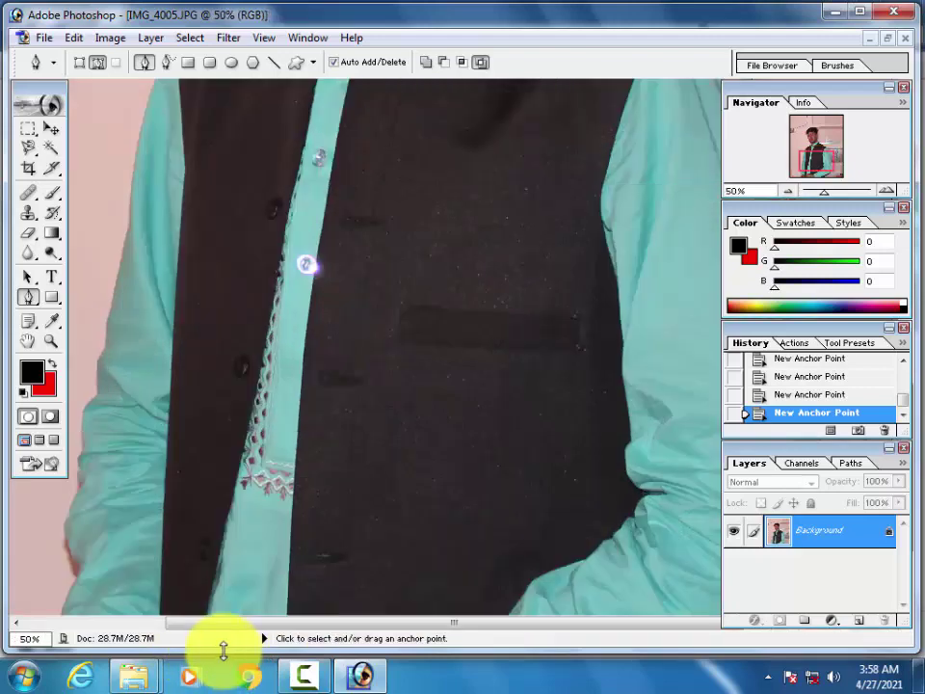
key(ctrl+plus)
key(ctrl+plus)
Pan to the left sleeve and place anchors up its lower edge
mouse_move(284, 355)
mouse_down()
mouse_move(651, 134)
mouse_move(674, 147)
mouse_up()
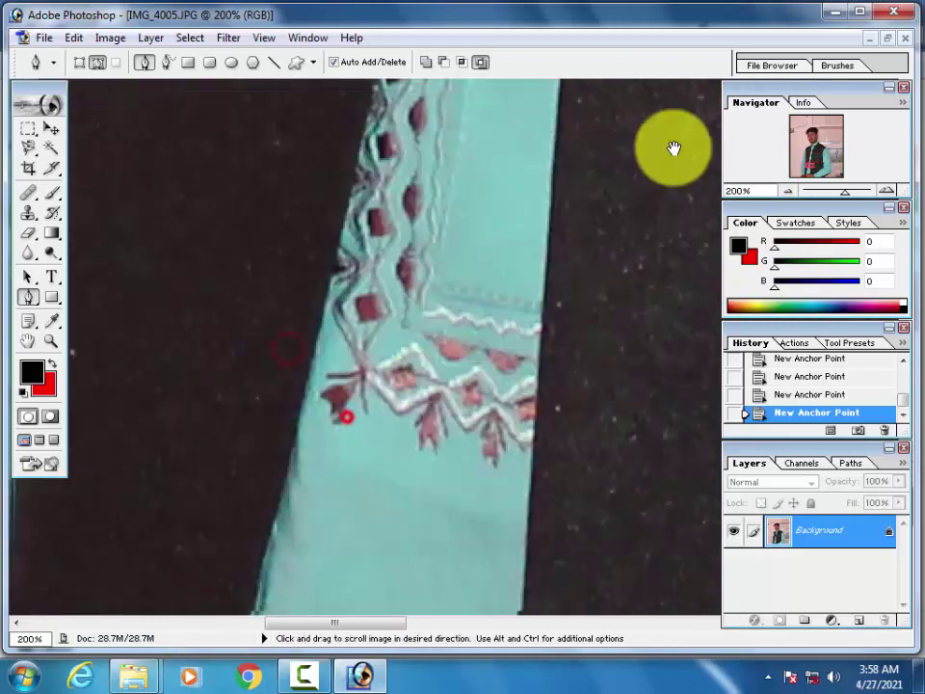
scroll(405, 283, down, 5)
scroll(454, 381, left, 5)
drag(519, 263, 634, 29)
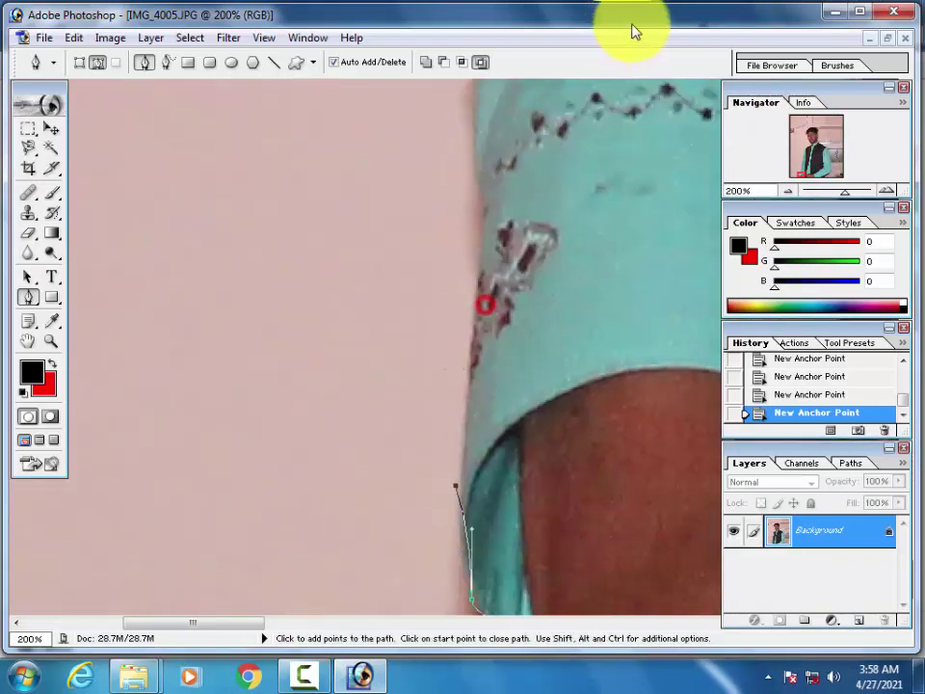
drag(460, 431, 461, 410)
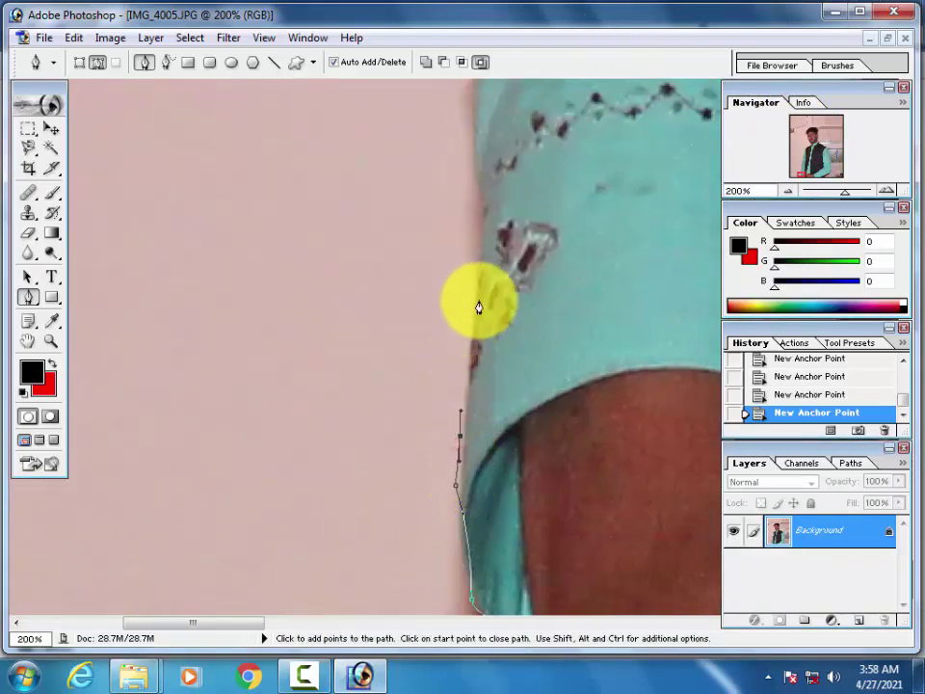
mouse_move(479, 276)
mouse_down()
mouse_move(475, 257)
mouse_move(477, 471)
mouse_up()
drag(475, 356, 479, 326)
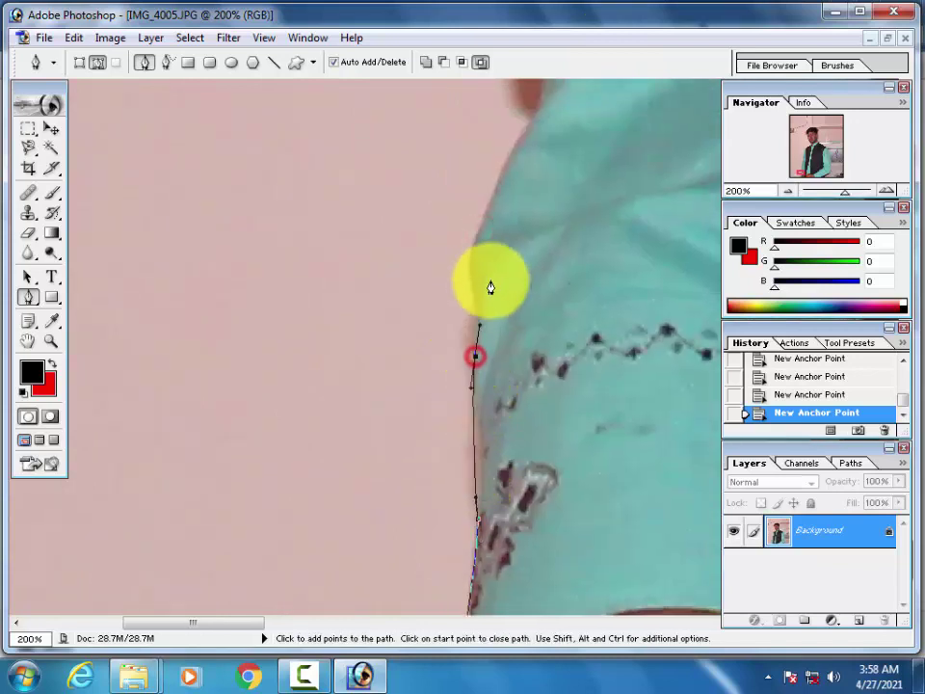
drag(471, 271, 515, 203)
mouse_move(508, 159)
mouse_down()
mouse_move(533, 144)
mouse_move(455, 380)
mouse_up()
click(457, 368)
click(464, 328)
drag(460, 306, 447, 292)
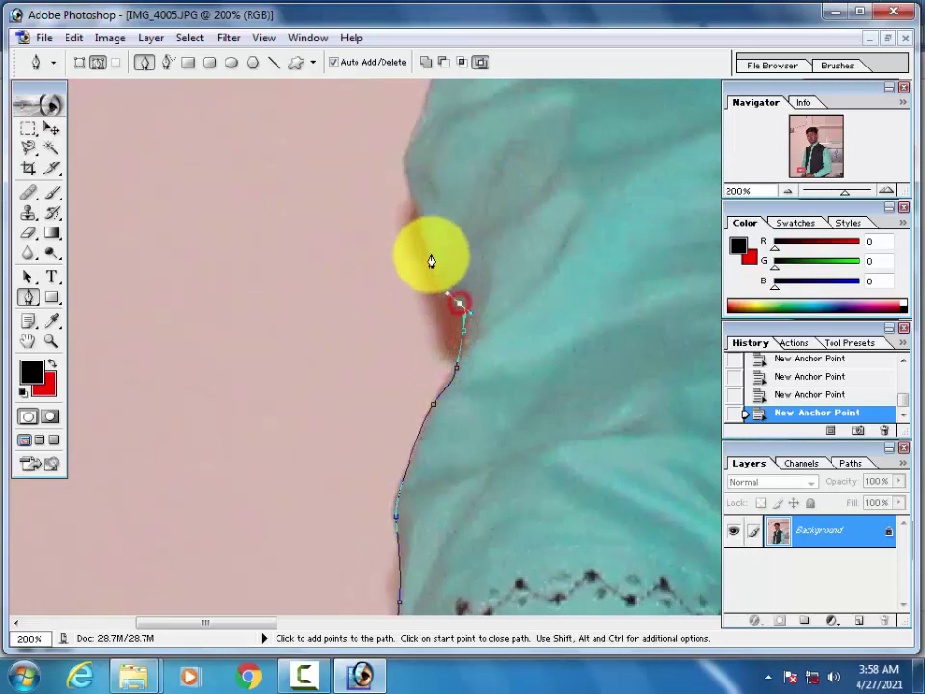
Continue the path up the sleeve past its bulge to the sleeve fold
click(405, 168)
drag(406, 162, 334, 439)
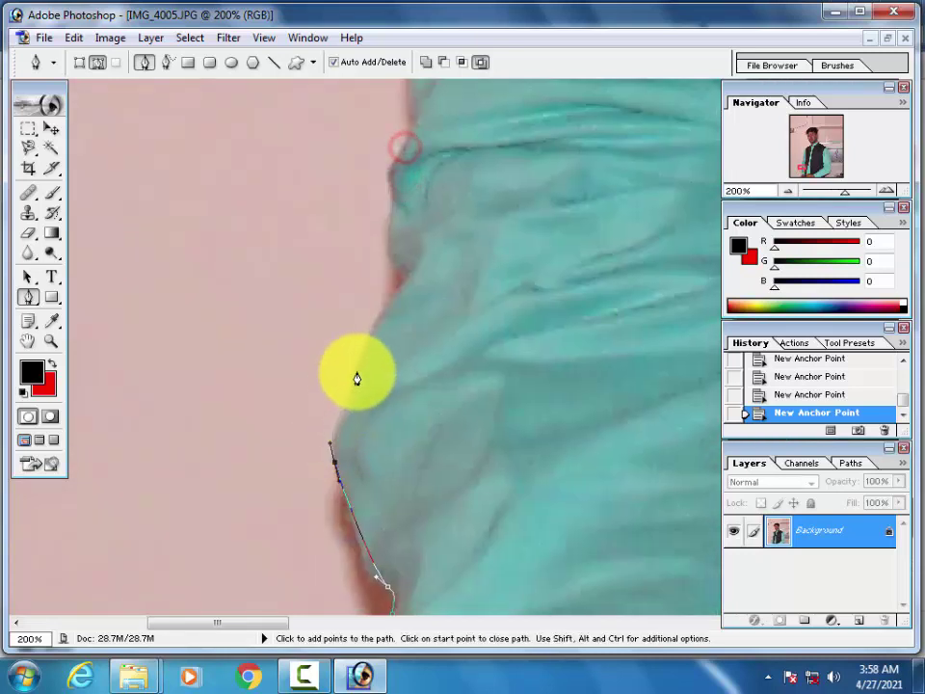
click(359, 362)
click(376, 315)
drag(405, 274, 390, 258)
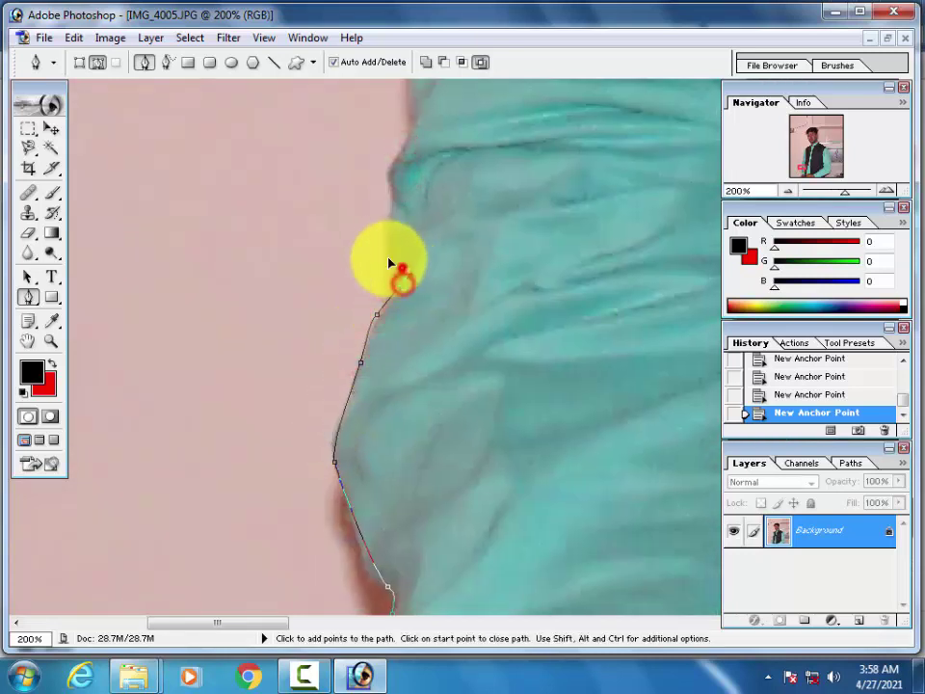
click(389, 201)
drag(390, 180, 355, 480)
click(364, 455)
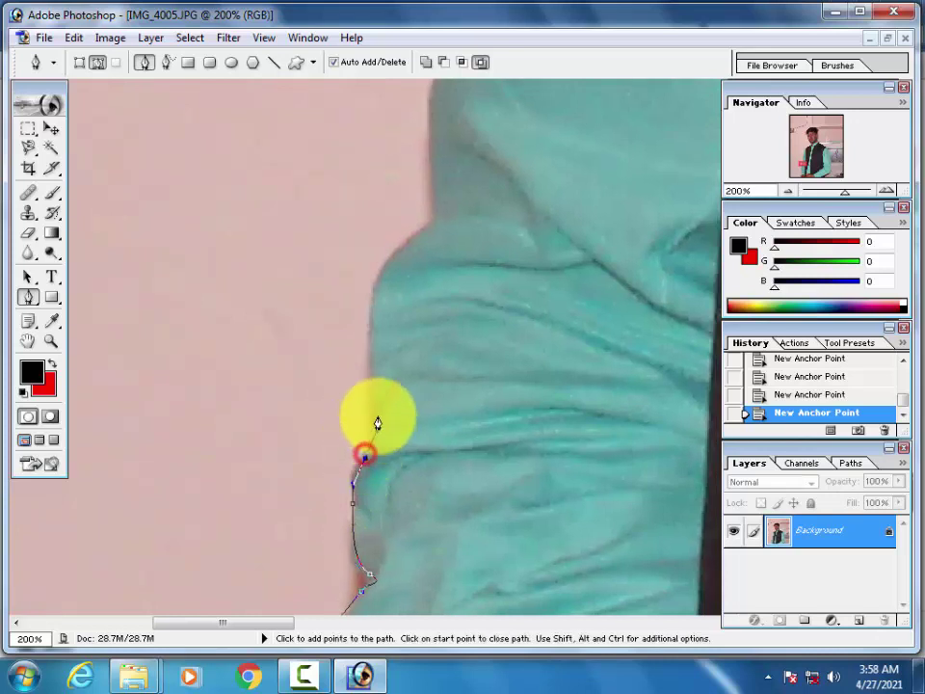
mouse_move(377, 412)
mouse_down()
mouse_move(374, 384)
mouse_move(283, 595)
mouse_up()
click(367, 329)
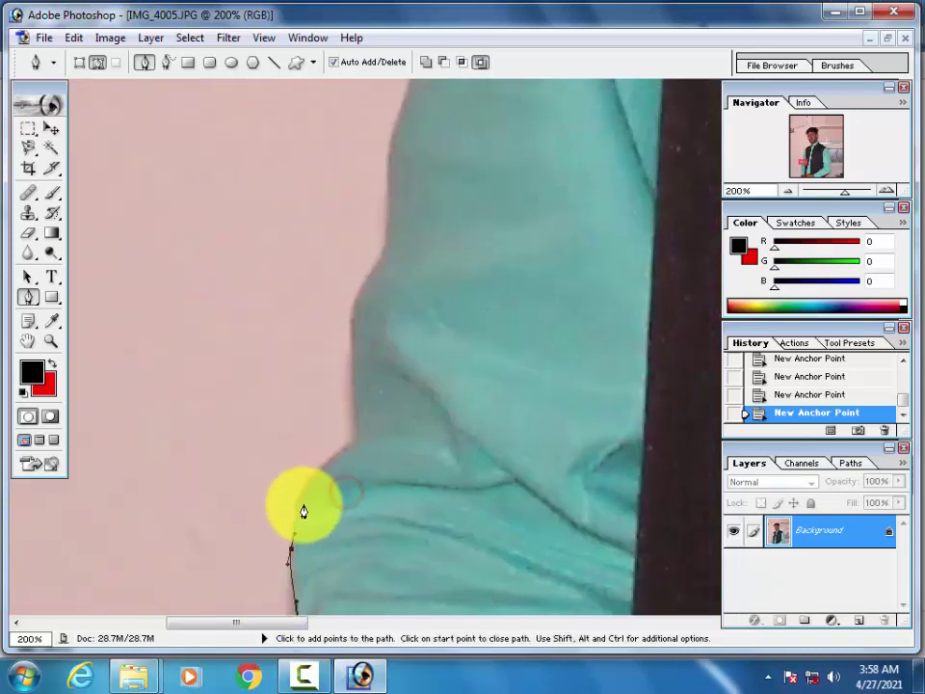
click(304, 492)
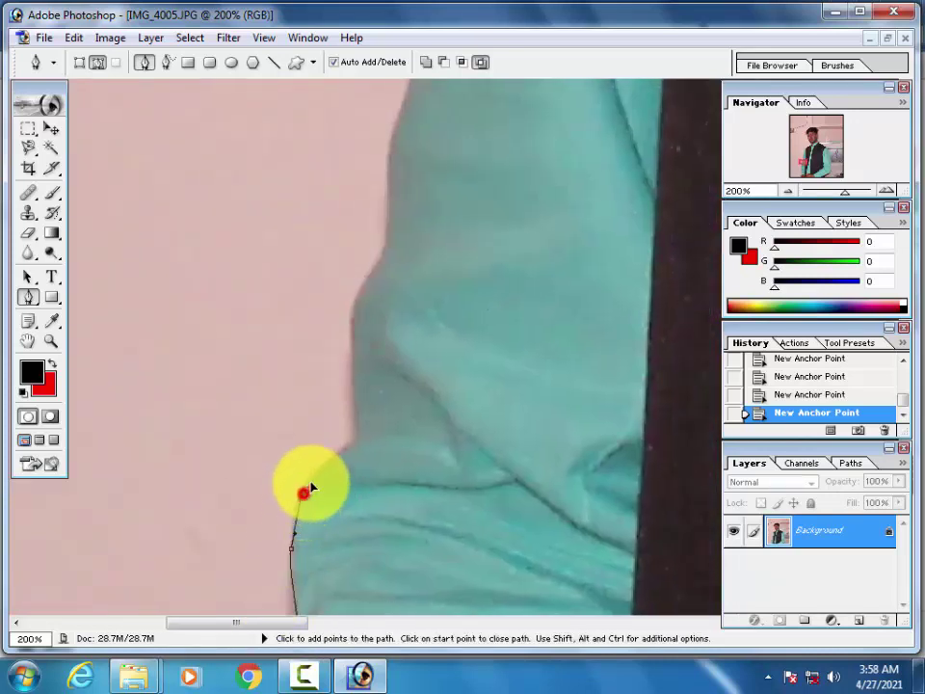
Extend the path with anchors further up the jacket edge
click(355, 414)
click(355, 301)
drag(376, 271, 344, 432)
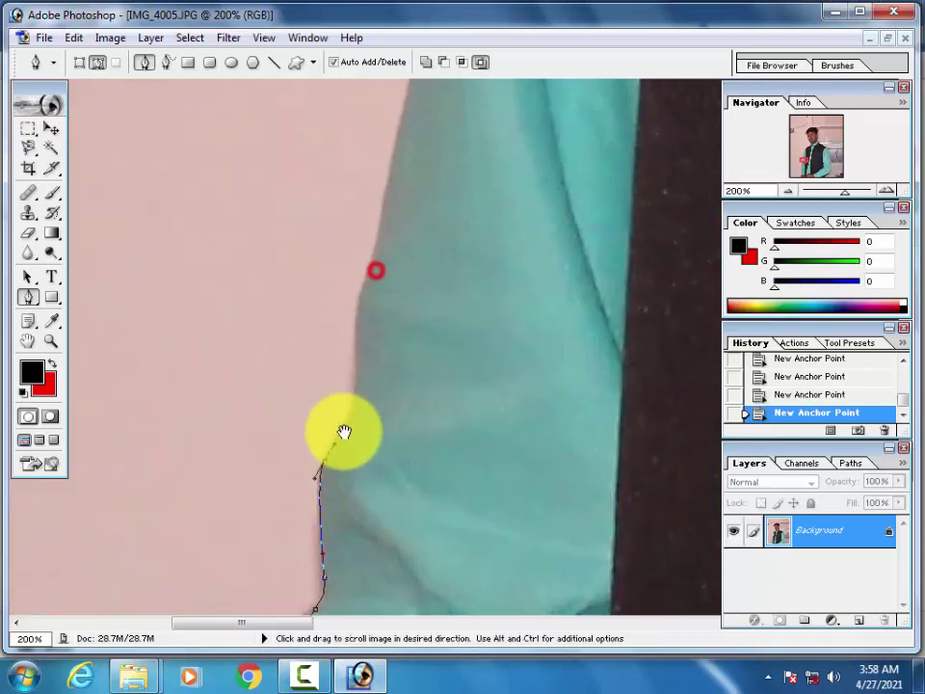
click(348, 417)
click(355, 362)
click(360, 300)
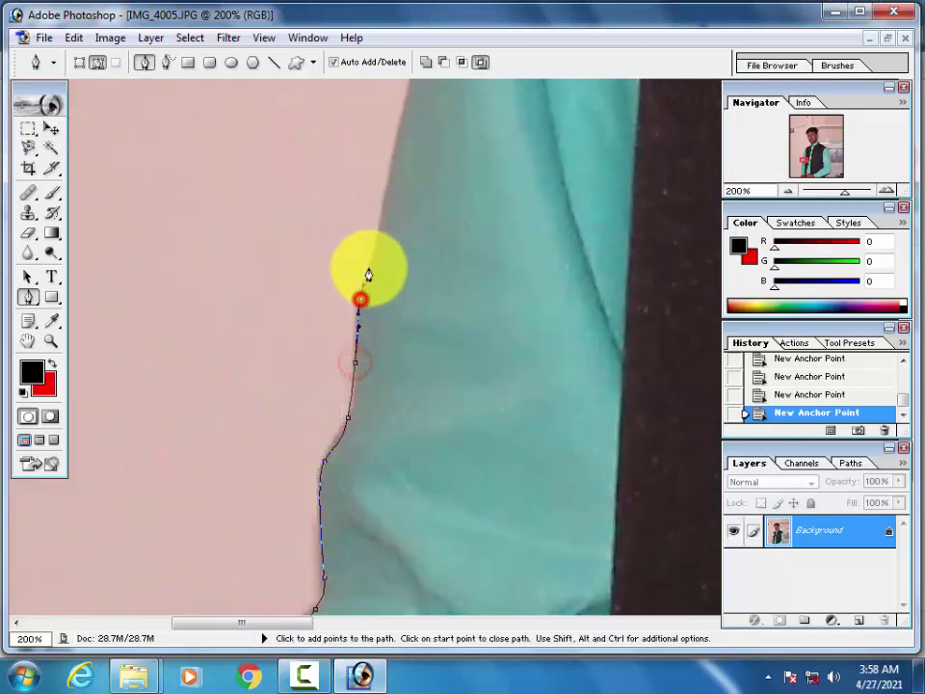
drag(367, 276, 333, 428)
click(336, 418)
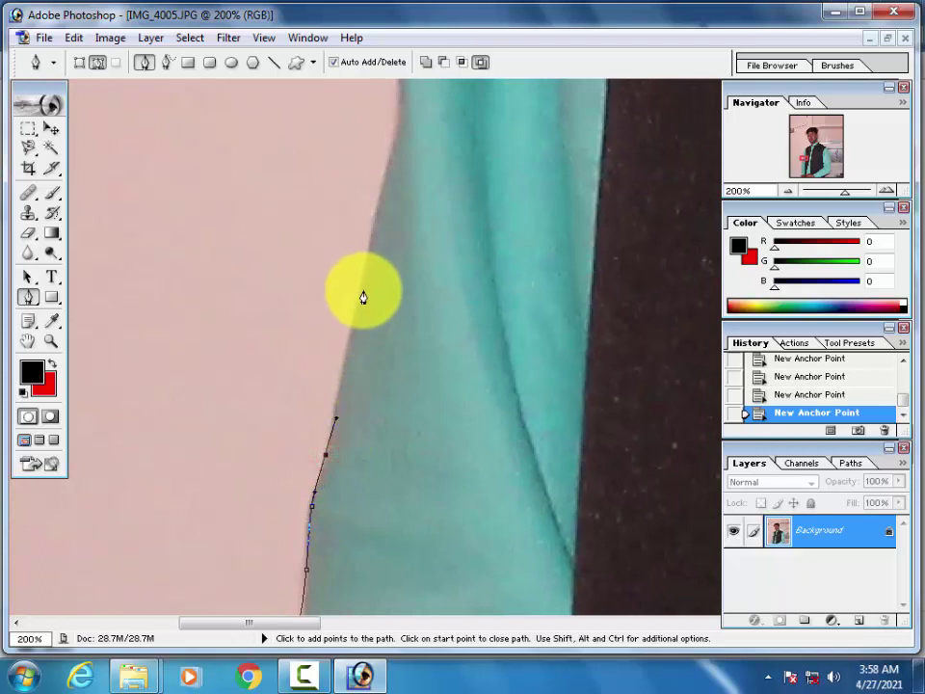
drag(365, 277, 336, 486)
click(345, 464)
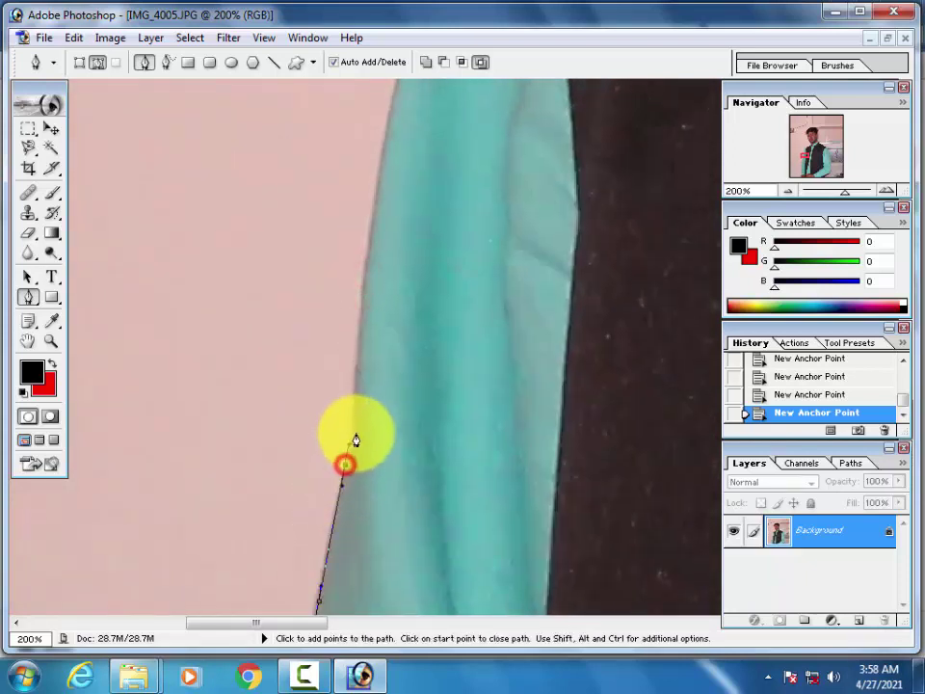
click(355, 430)
click(357, 364)
Carry the path up to the shoulder and close it at the starting anchor
drag(361, 337, 353, 558)
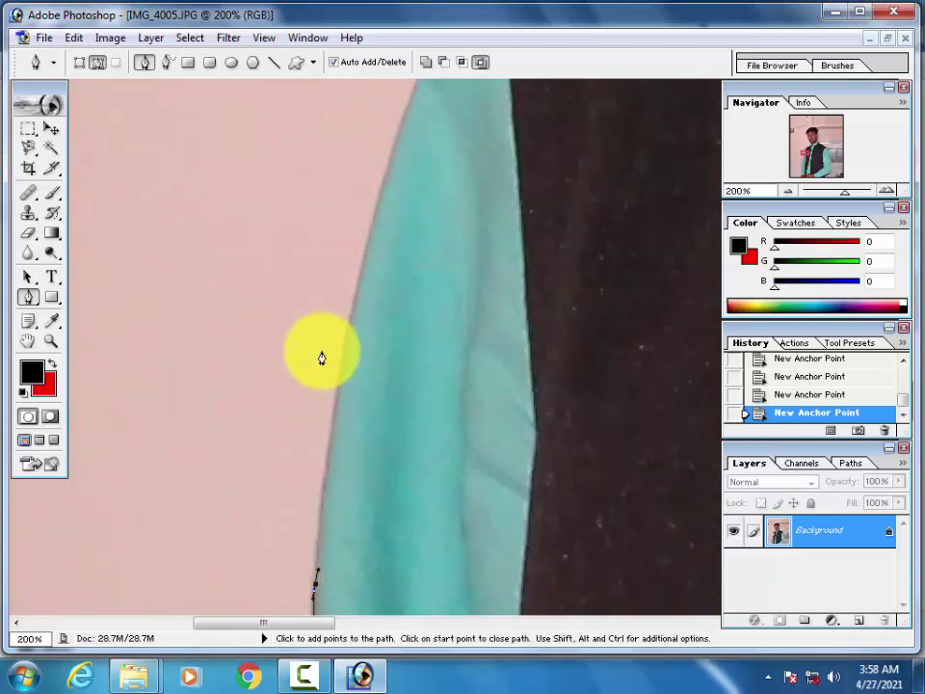
click(351, 321)
drag(349, 319, 306, 530)
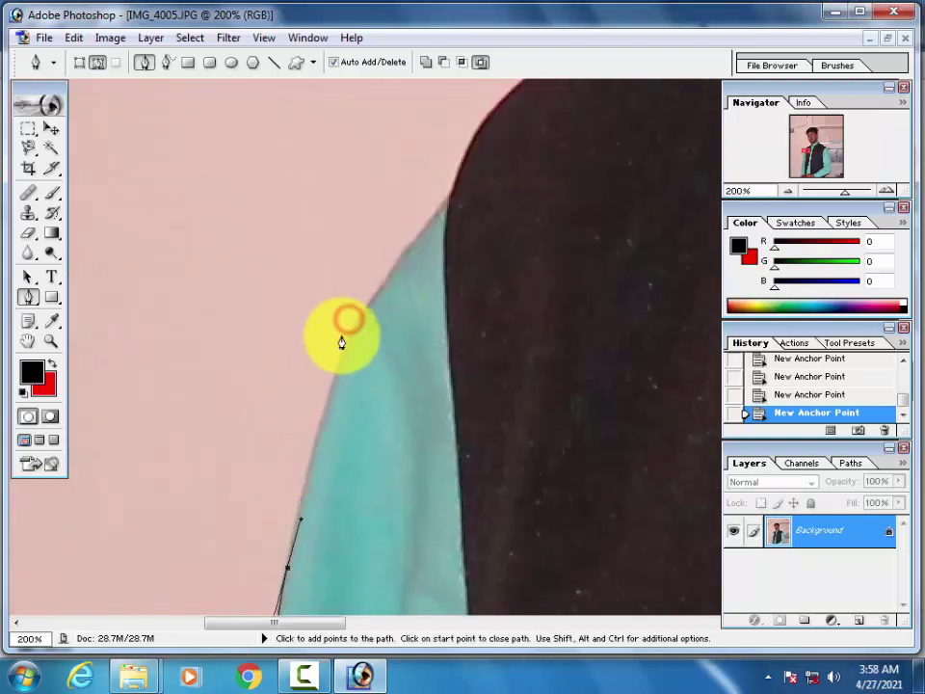
click(356, 326)
click(427, 228)
drag(427, 228, 243, 504)
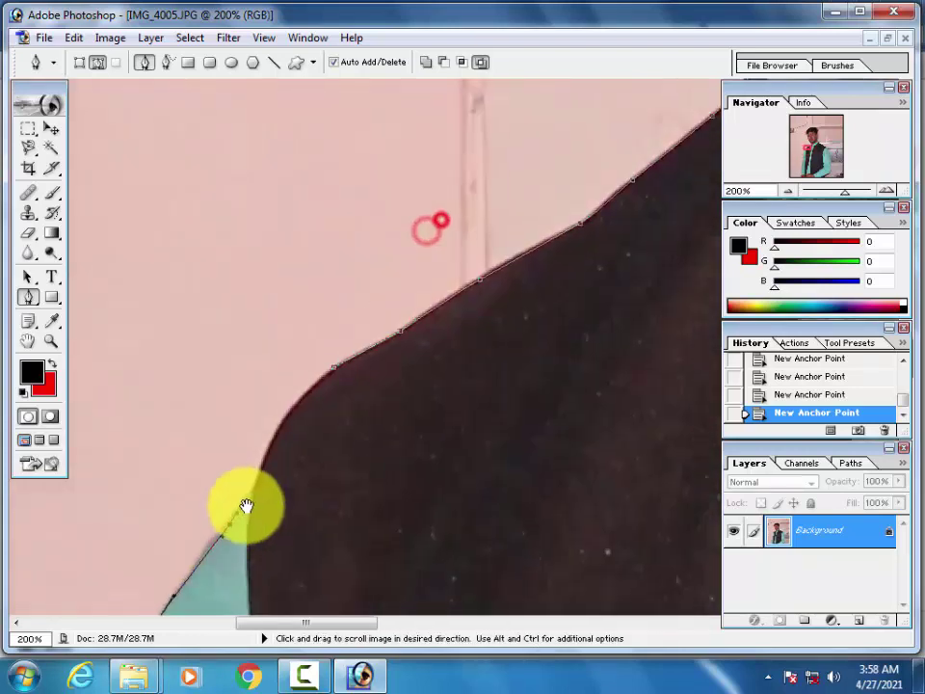
click(257, 490)
click(262, 455)
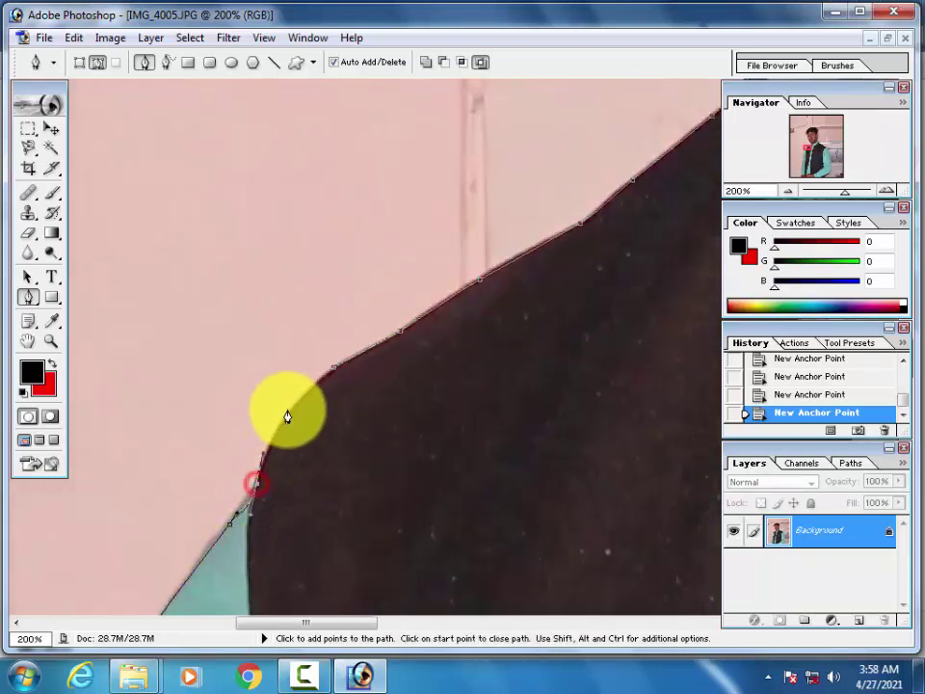
click(332, 370)
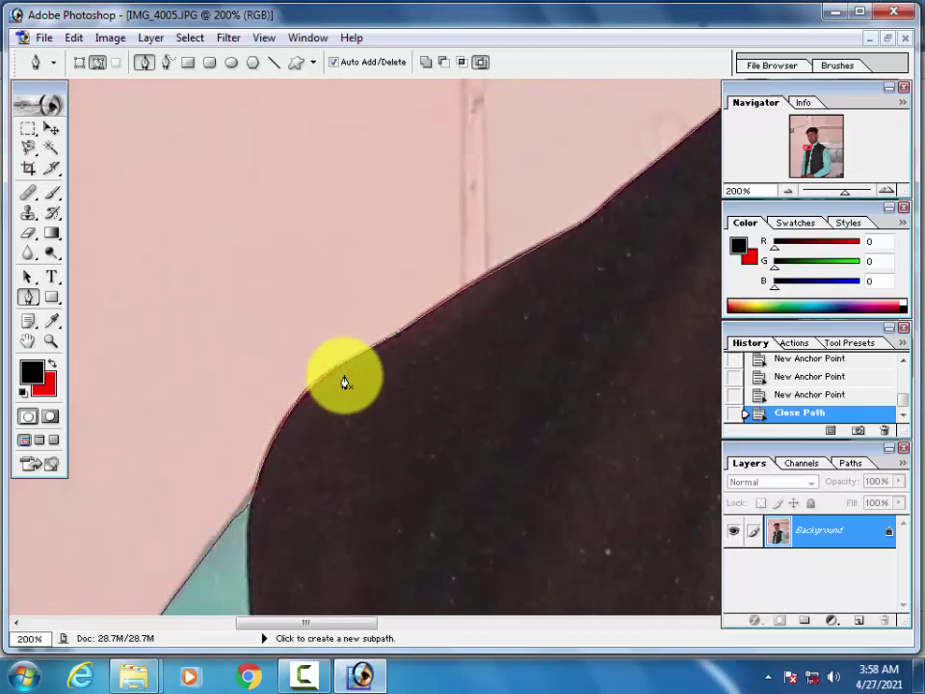
Fit the photo on screen and turn the closed path into a 2 px feathered selection
key(ctrl+minus)
key(ctrl+minus)
key(ctrl+minus)
key(ctrl+minus)
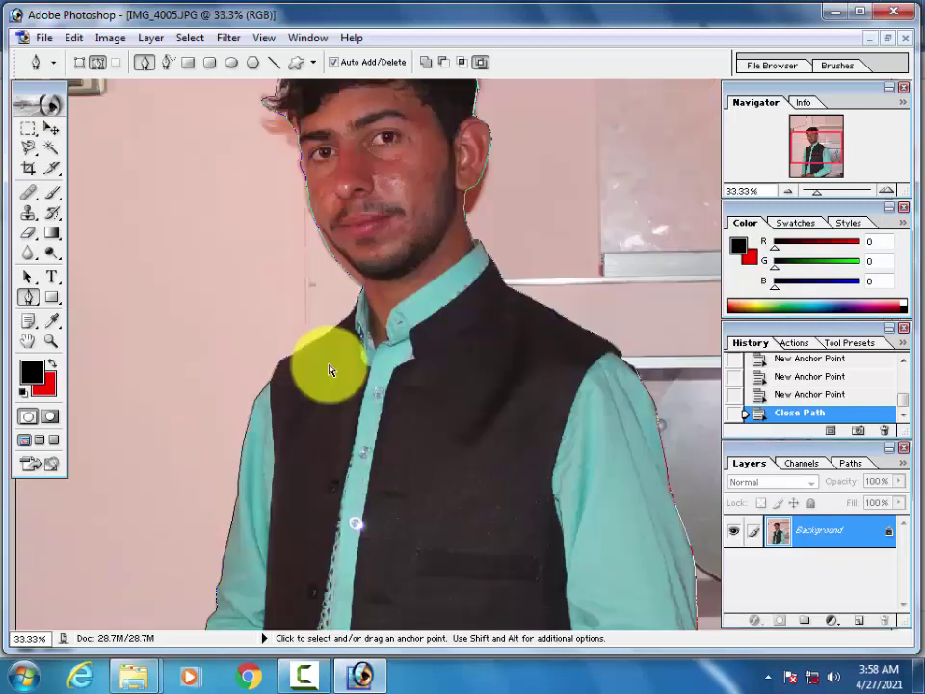
key(ctrl+minus)
key(ctrl+minus)
key(ctrl+0)
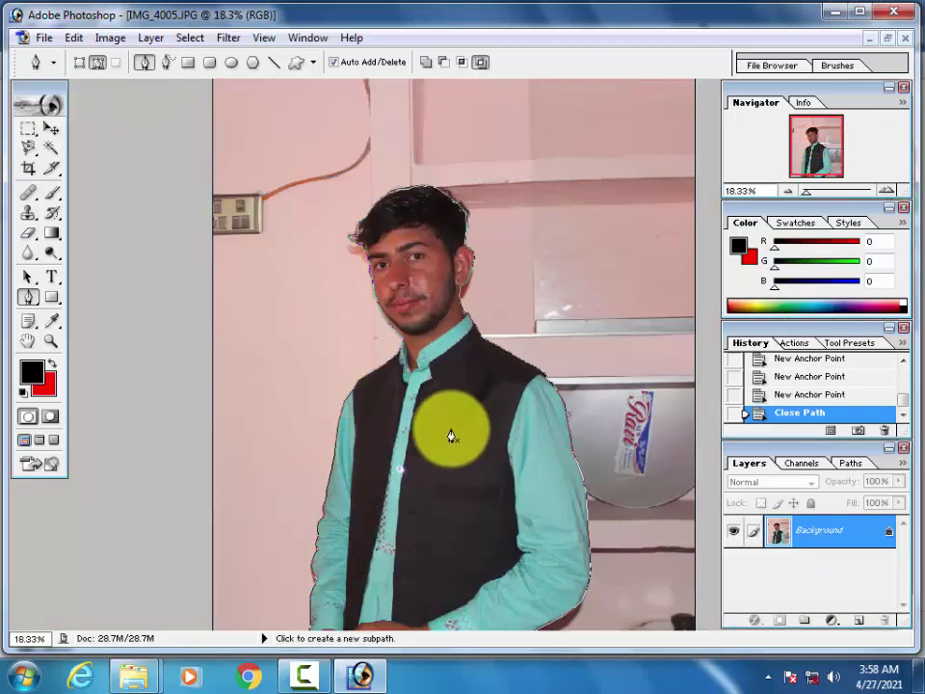
right_click(450, 434)
click(501, 511)
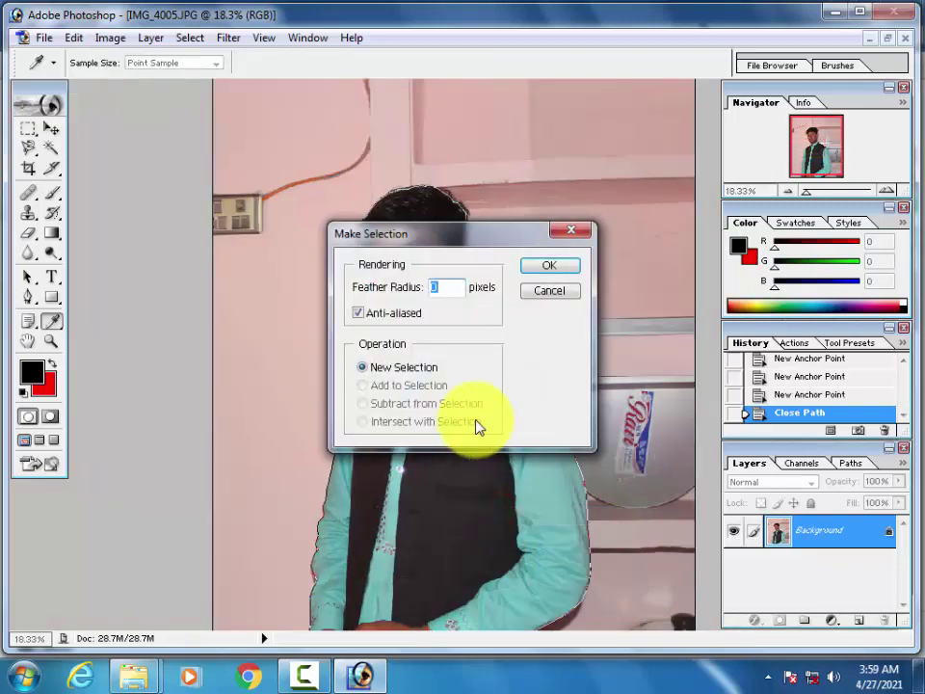
text(2)
key(Return)
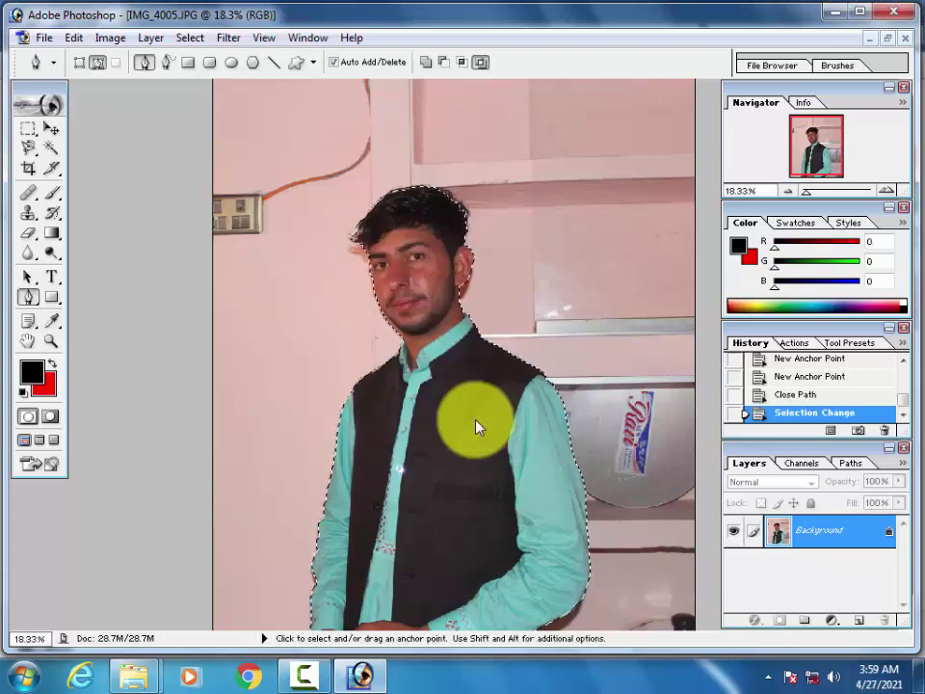
Copy the man onto Layer 1 and delete the original Background layer
key(ctrl+j)
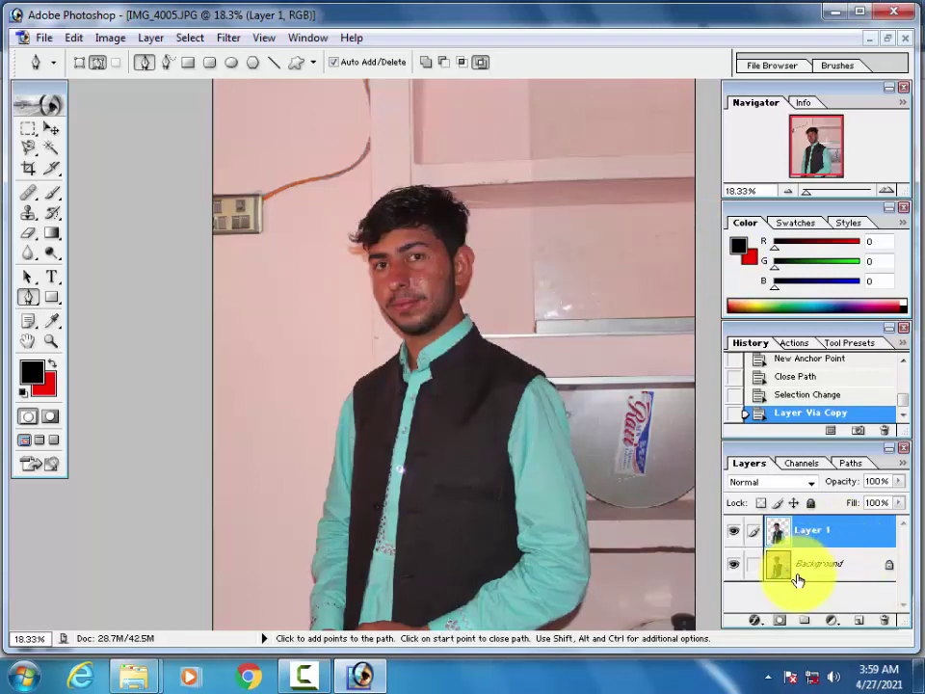
drag(796, 574, 885, 620)
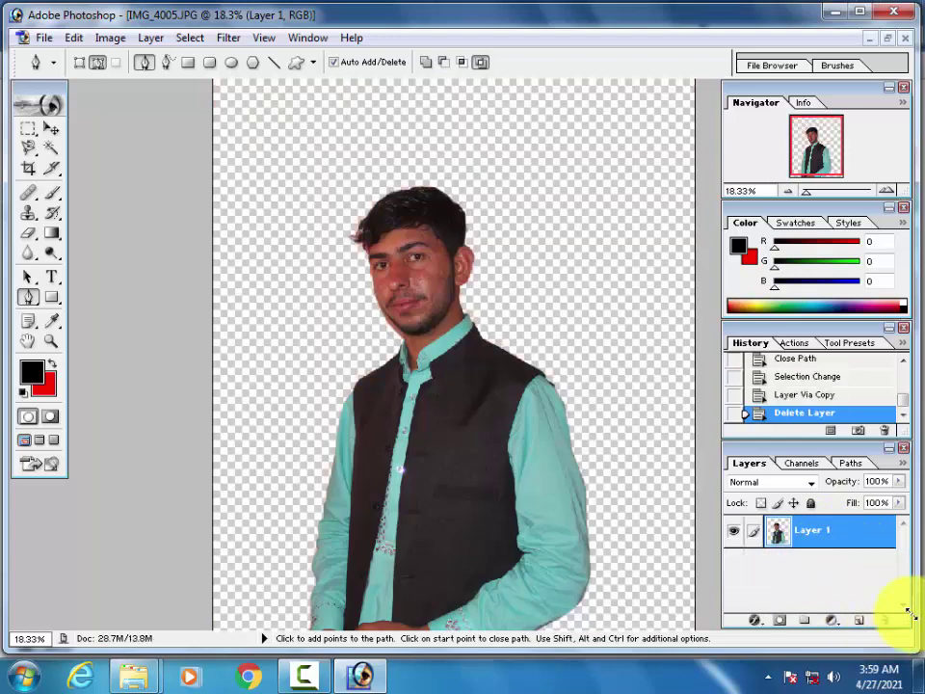
scroll(434, 290, down, 1)
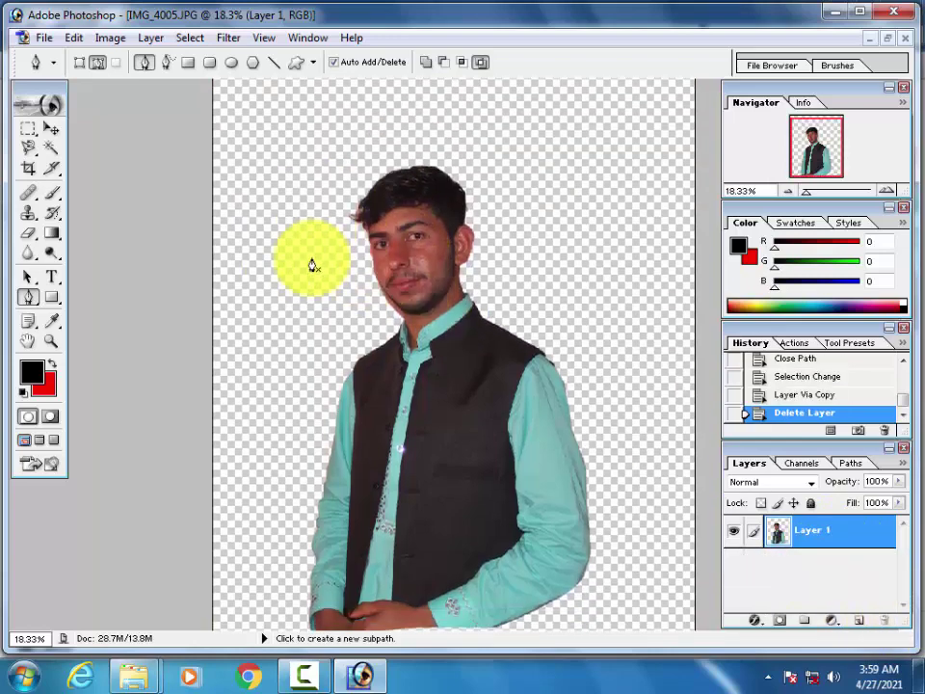
key(ctrl+plus)
key(ctrl+plus)
key(ctrl+plus)
key(ctrl+plus)
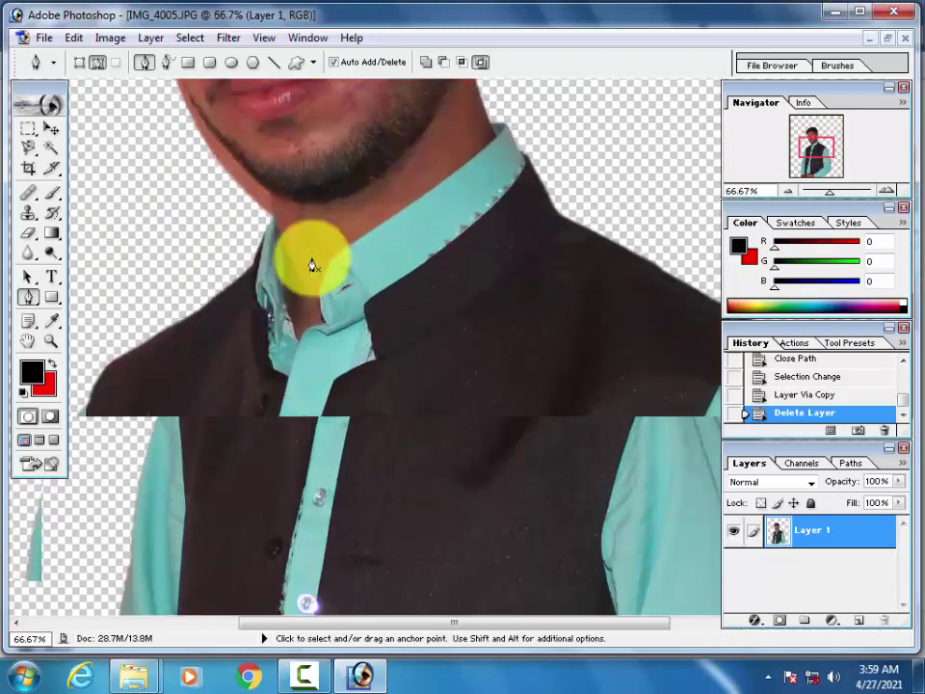
key(ctrl+plus)
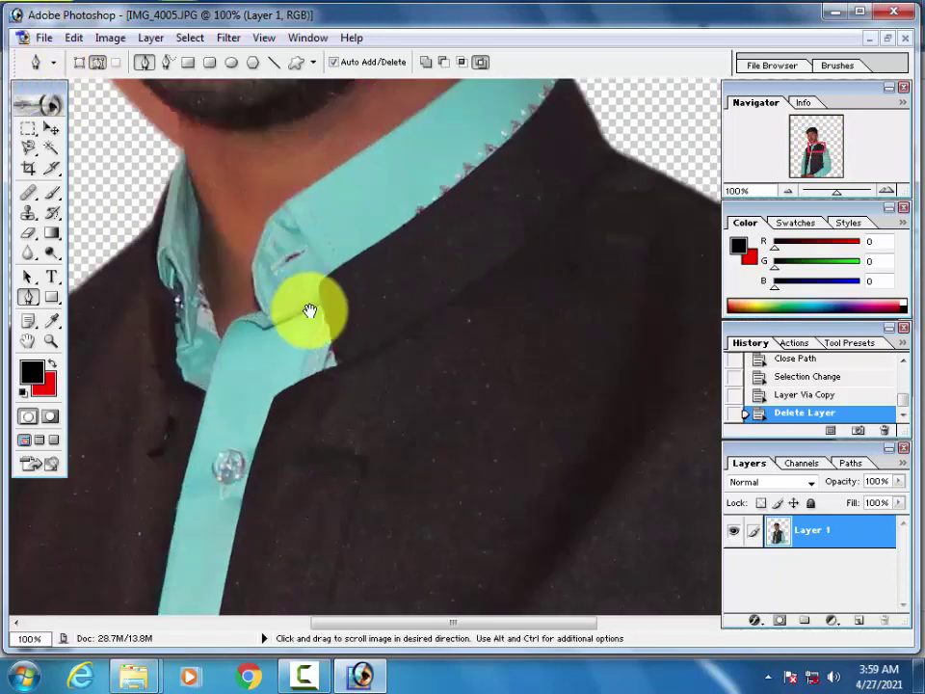
Trace a closed path around the leftover background beside the left jaw and cheek
drag(154, 97, 336, 363)
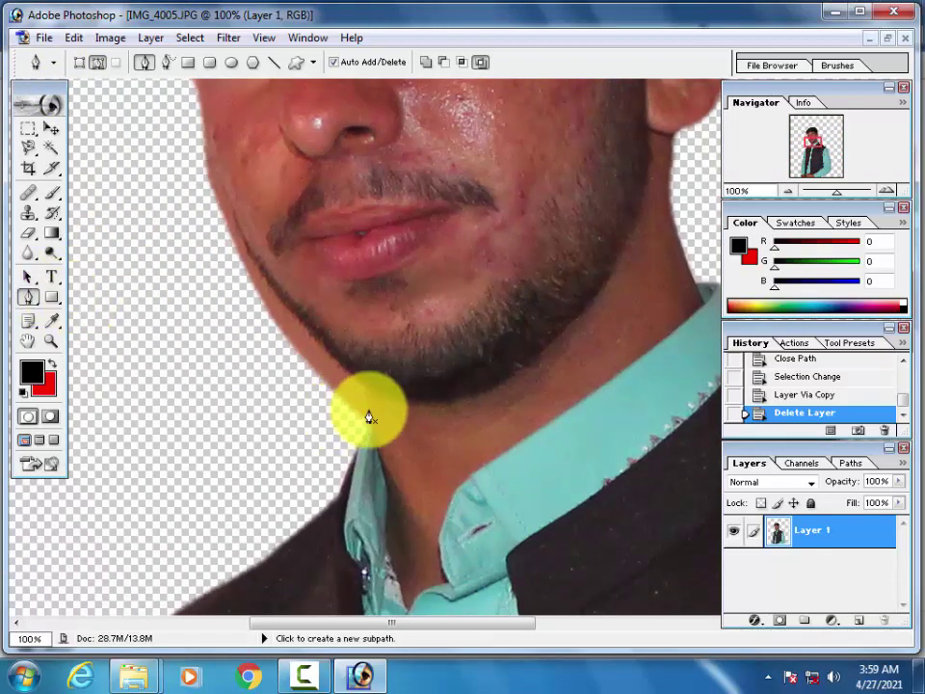
click(370, 418)
click(361, 387)
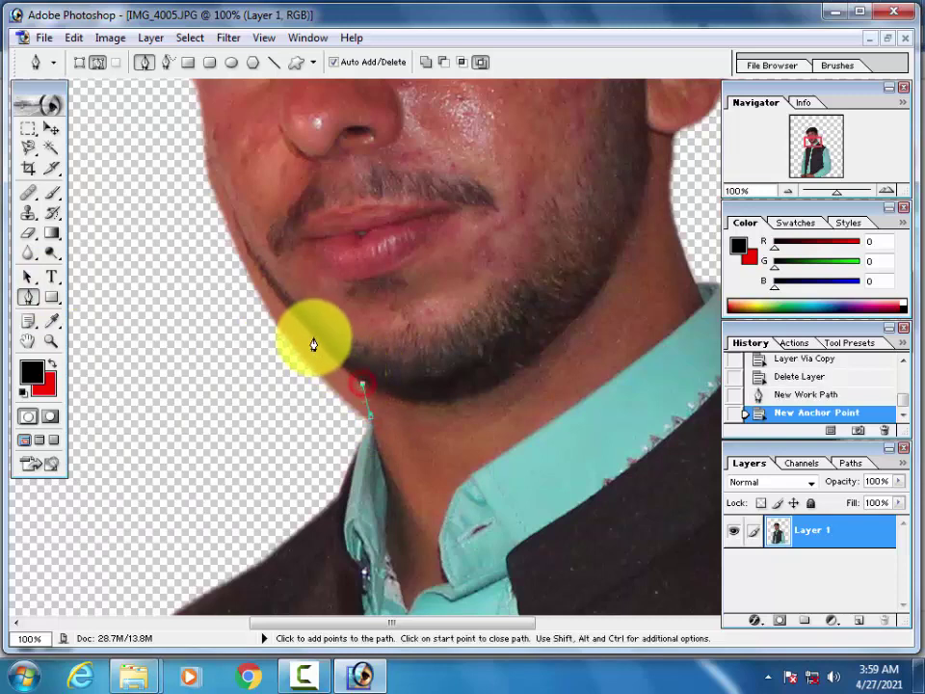
click(313, 335)
click(291, 315)
click(261, 278)
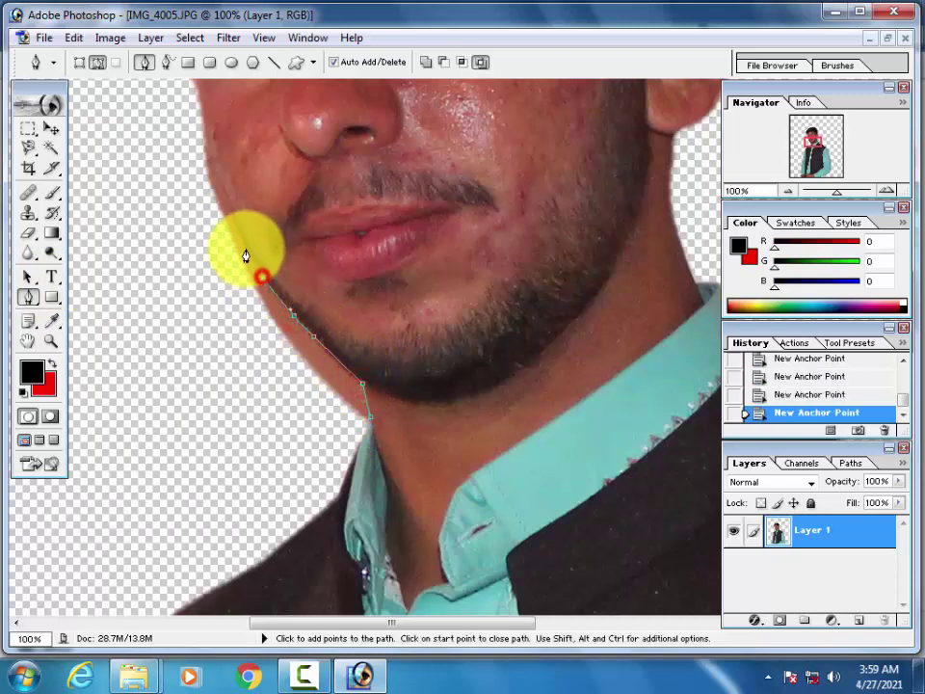
click(244, 239)
click(230, 203)
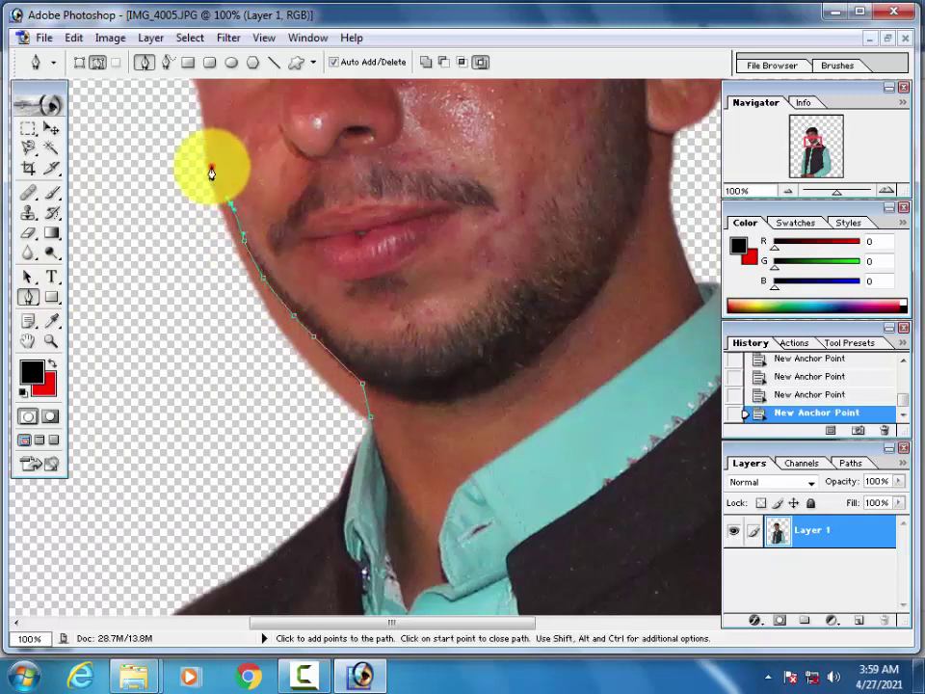
click(192, 266)
click(222, 373)
Convert that path to a selection, delete it to transparency, and deselect
right_click(223, 374)
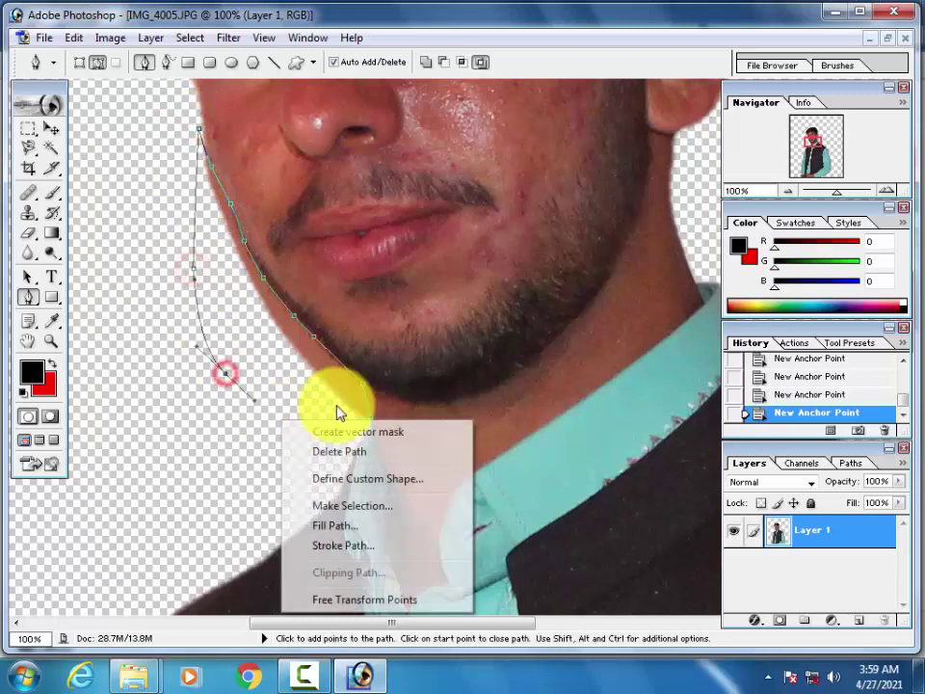
click(357, 506)
key(Return)
key(Delete)
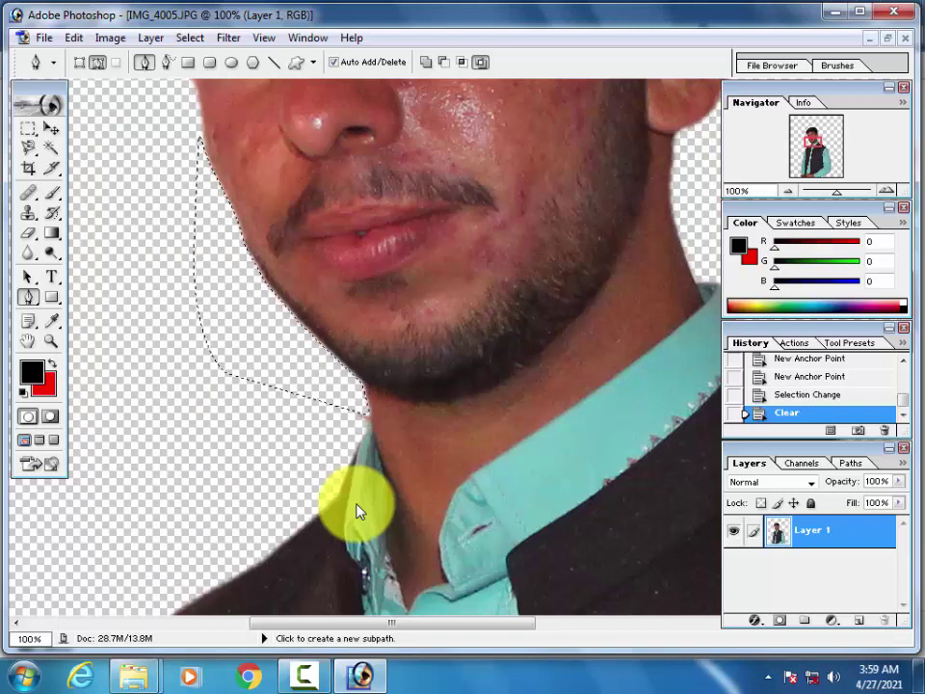
key(ctrl+d)
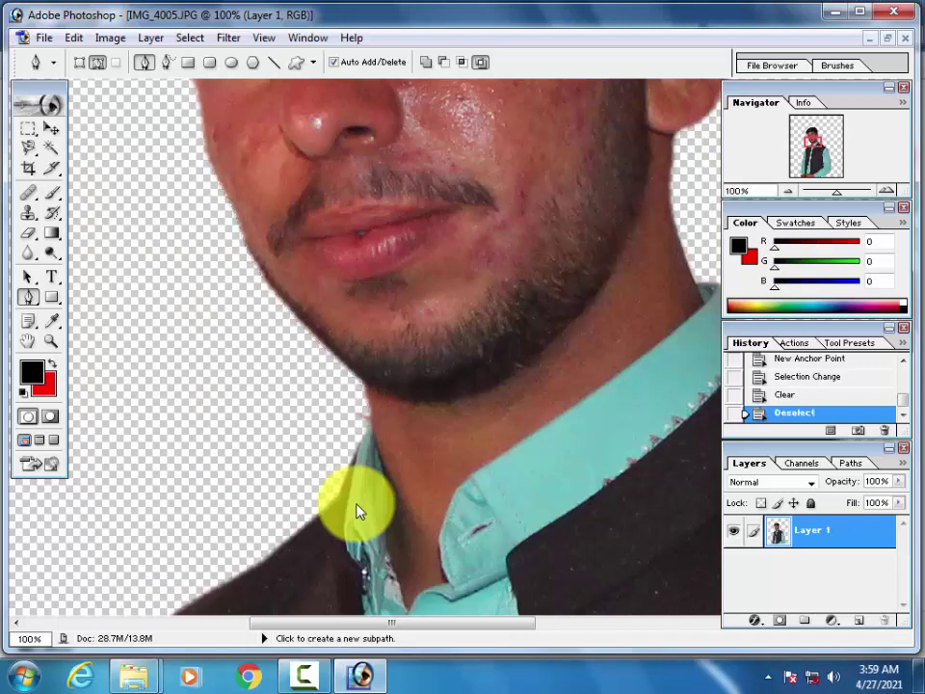
Erase the leftover fringe at the chin edge, then zoom out to check the figure
click(27, 236)
right_click(367, 454)
click(337, 403)
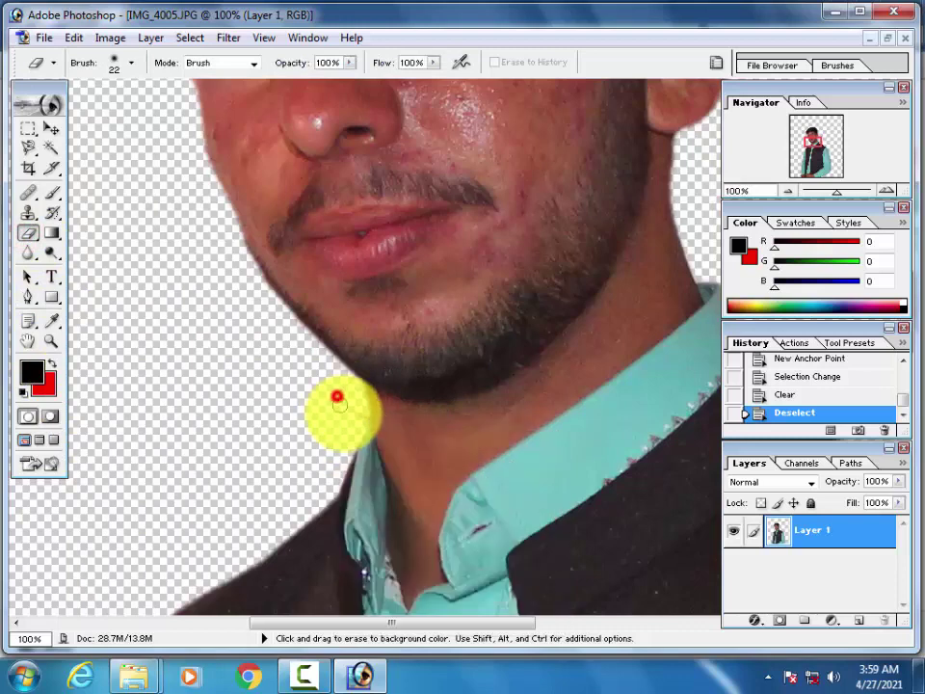
click(353, 412)
click(357, 415)
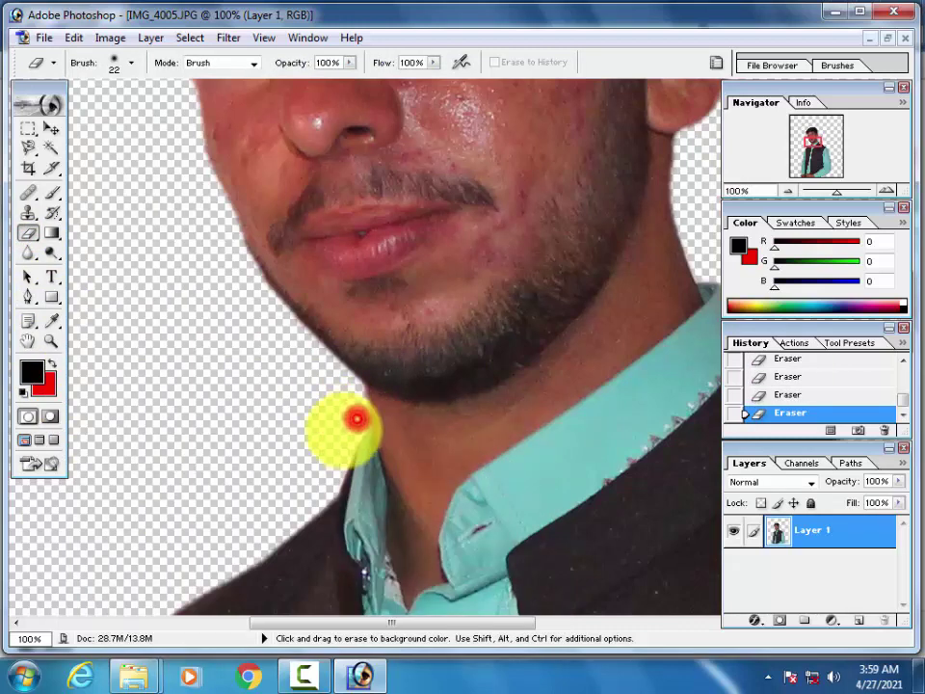
key(ctrl+minus)
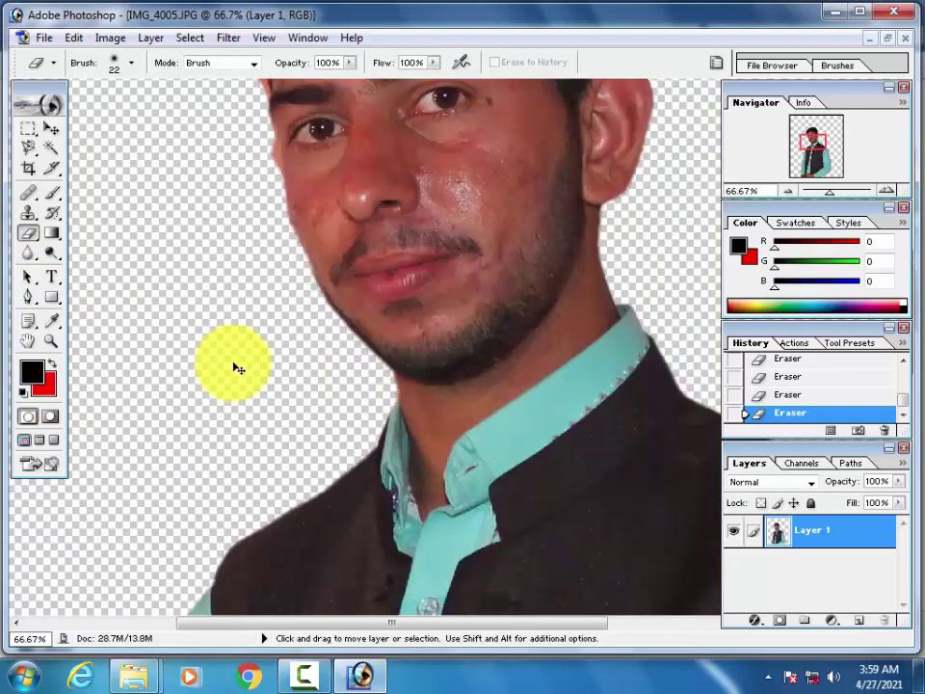
key(ctrl+minus)
key(ctrl+minus)
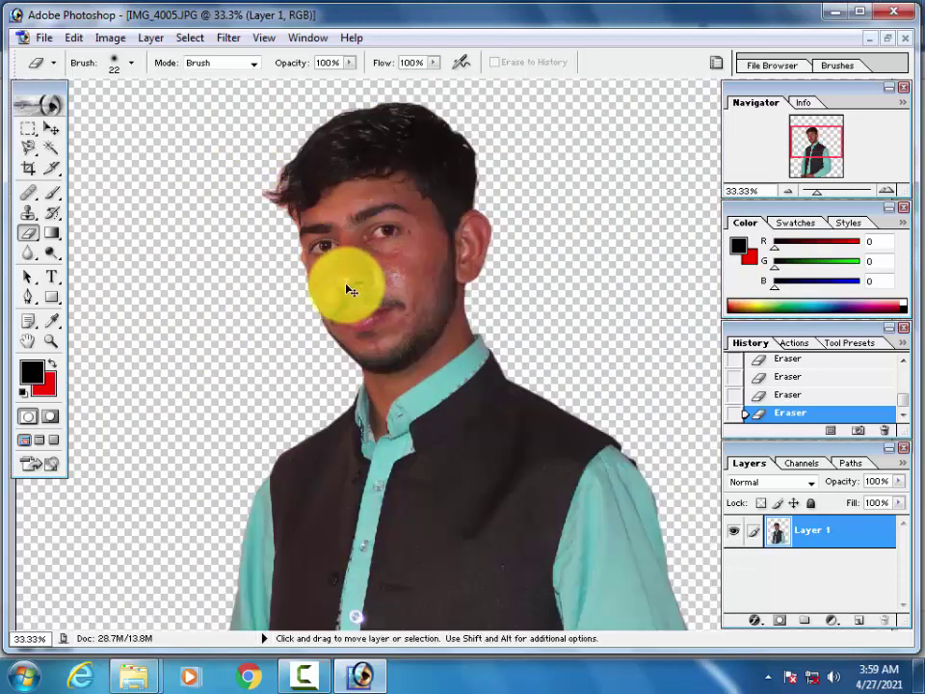
key(ctrl+minus)
key(ctrl+minus)
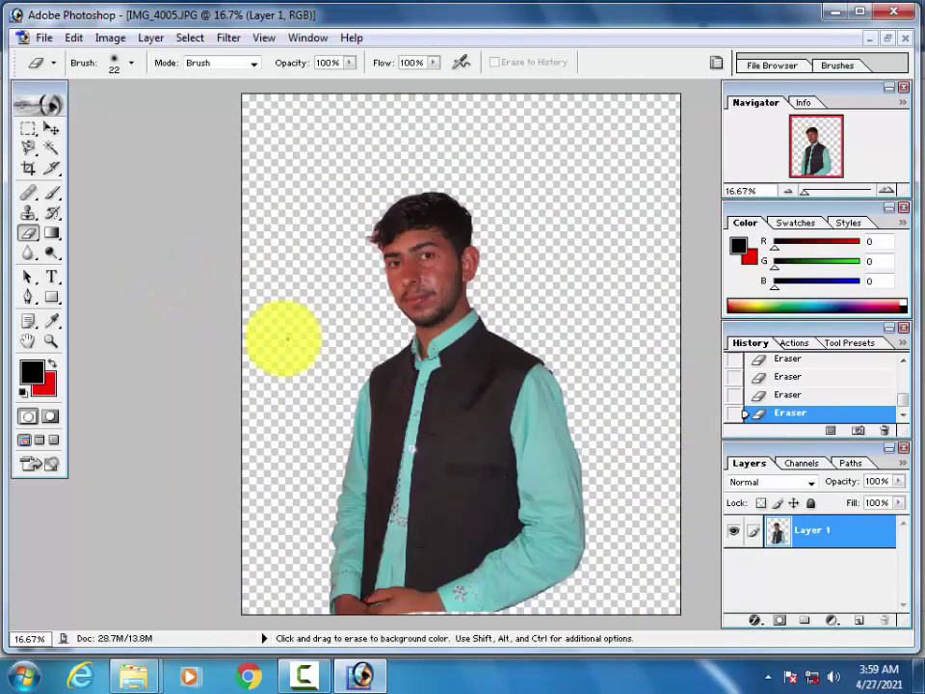
key(ctrl+plus)
key(ctrl+plus)
key(ctrl+plus)
key(ctrl+plus)
key(ctrl+plus)
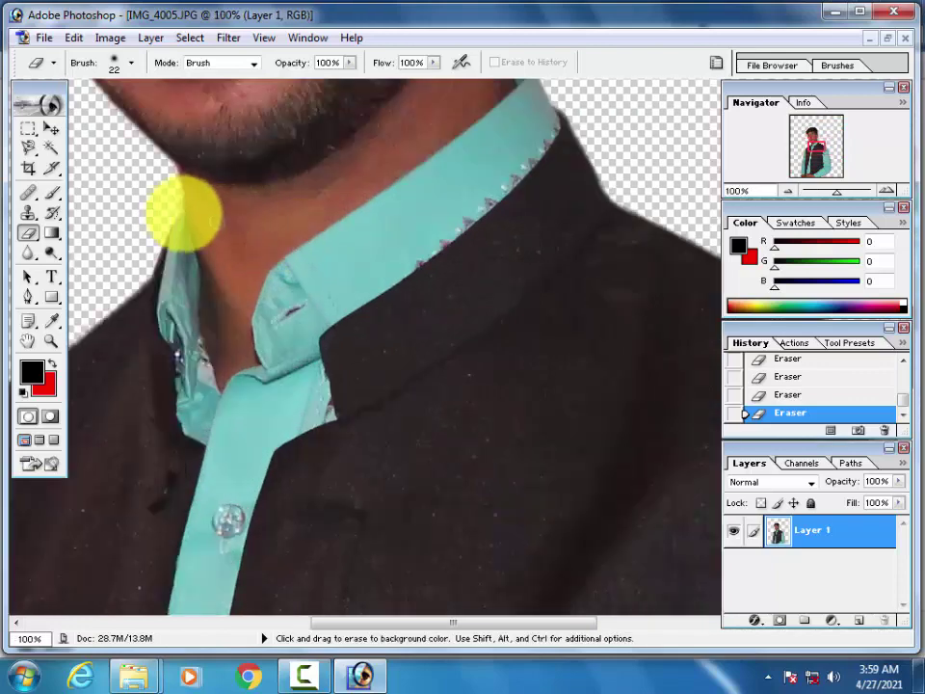
Erase stray background pixels along the left hair edge by the forehead
drag(184, 214, 351, 499)
drag(336, 241, 336, 450)
drag(144, 270, 145, 356)
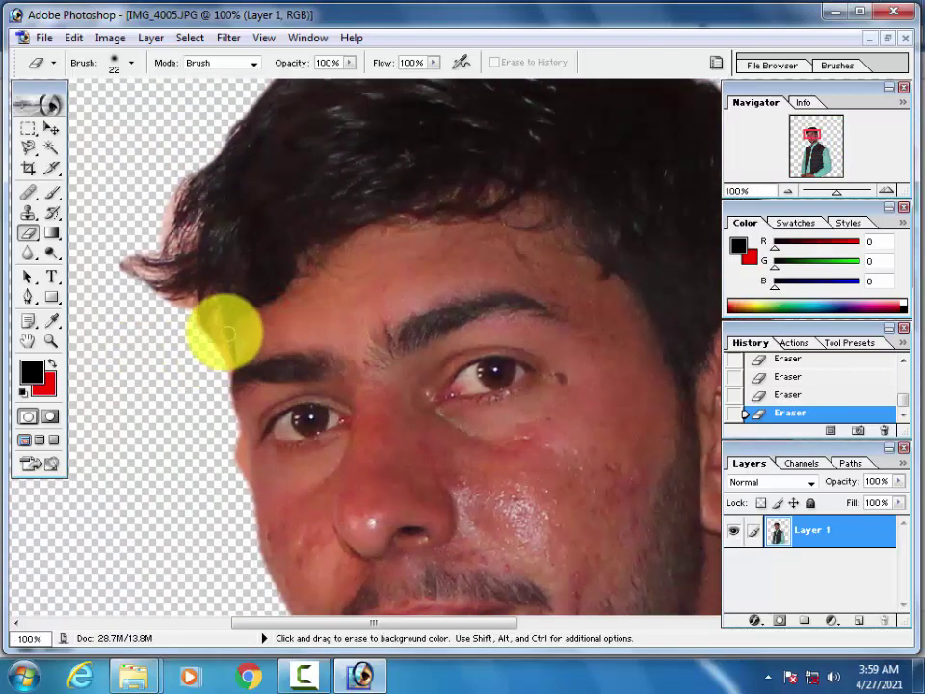
right_click(217, 386)
click(173, 344)
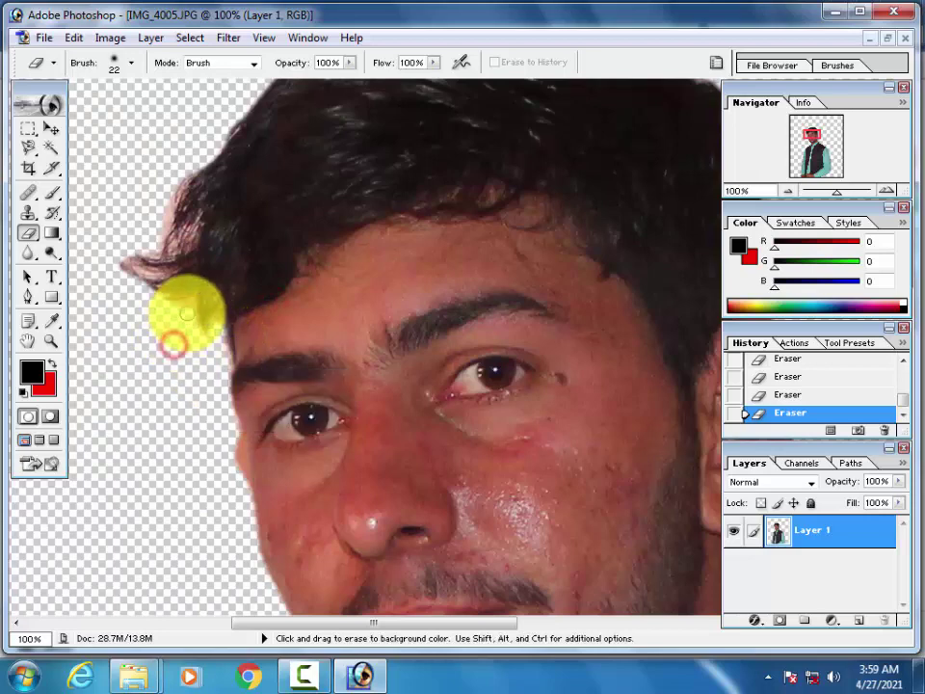
mouse_move(177, 310)
mouse_down()
mouse_move(144, 256)
mouse_move(167, 221)
mouse_up()
drag(190, 171, 171, 218)
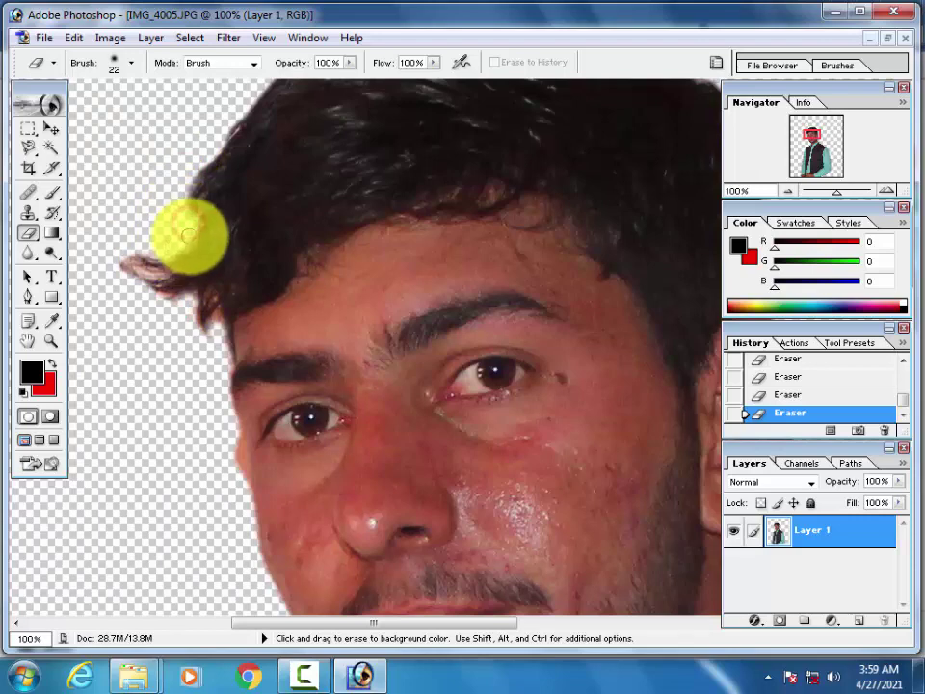
drag(130, 268, 166, 256)
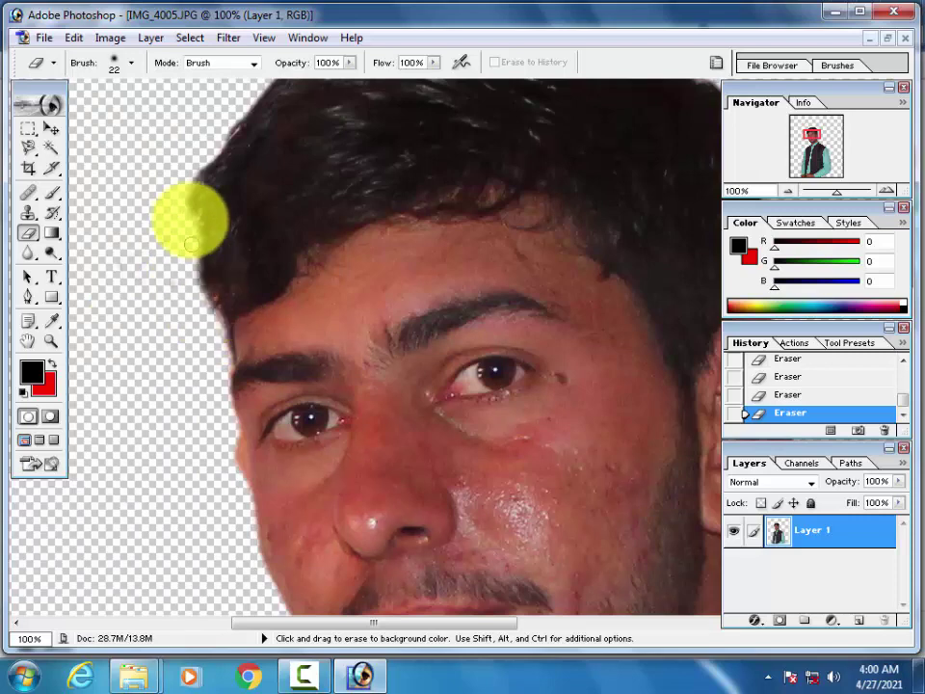
click(179, 201)
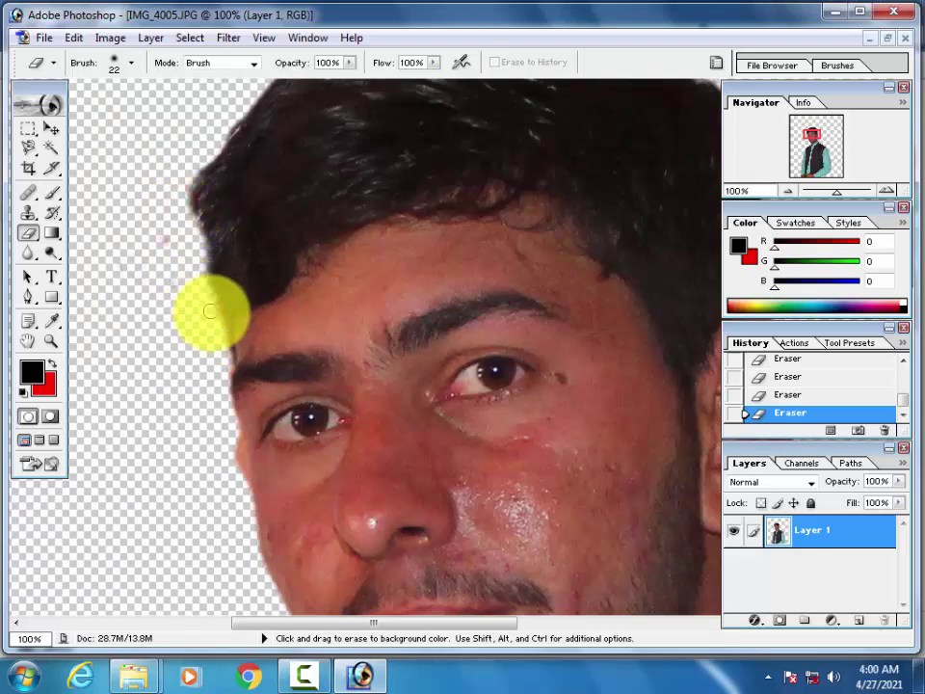
drag(198, 231, 193, 346)
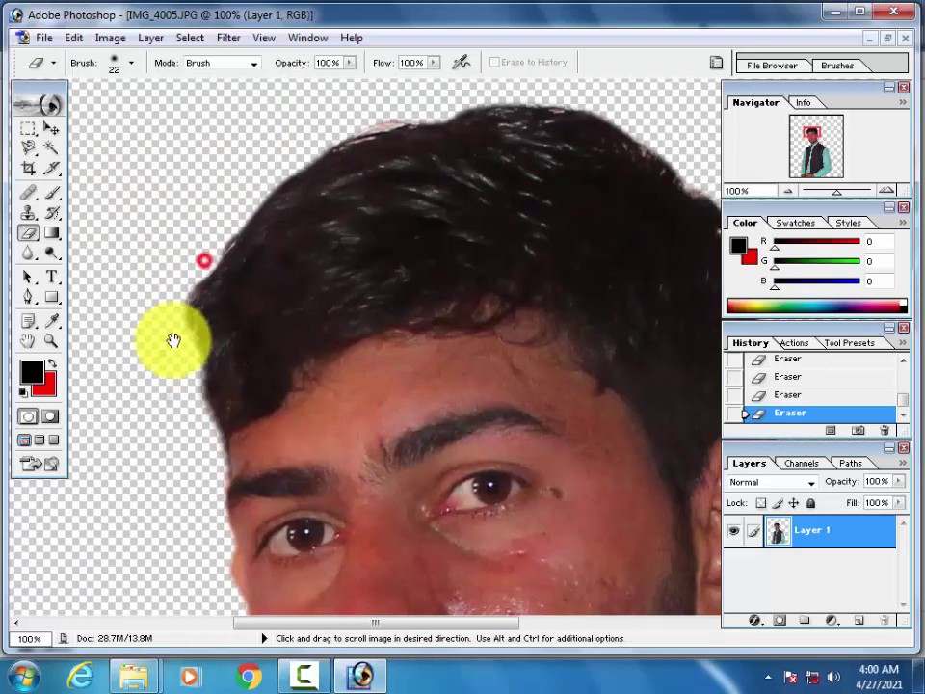
click(227, 233)
click(202, 259)
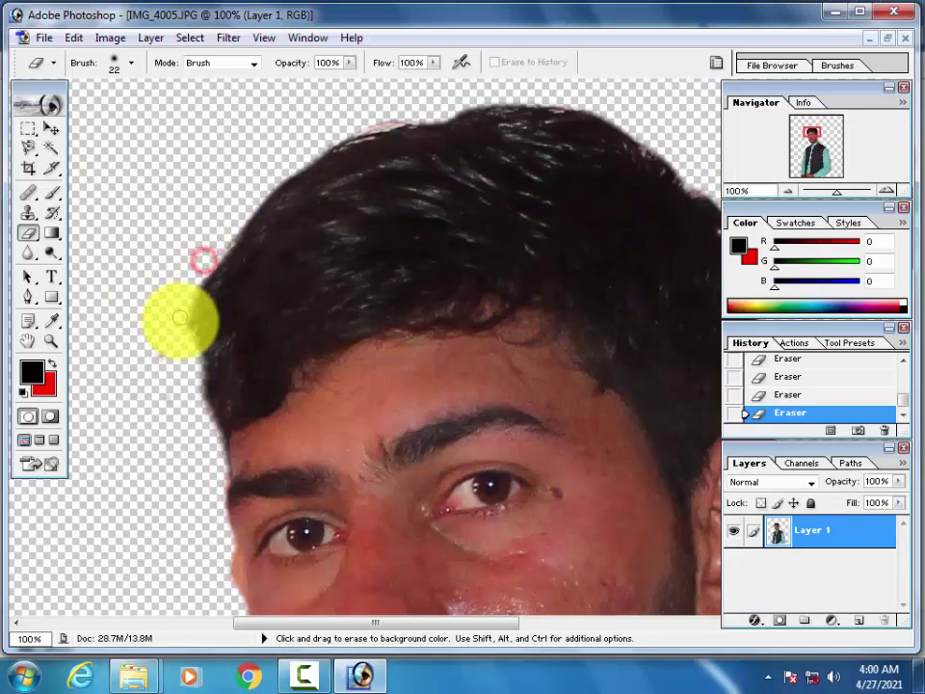
Erase the fringe along the right hair edge and ear, then fit the image to the window
drag(400, 108, 352, 147)
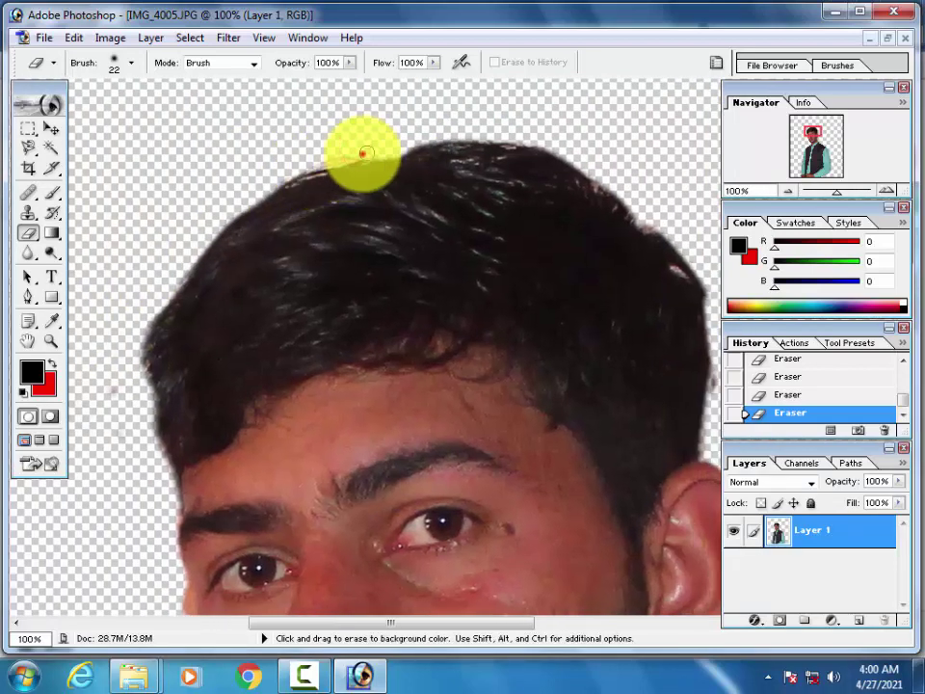
mouse_move(485, 257)
mouse_down()
mouse_move(392, 279)
mouse_move(258, 289)
mouse_up()
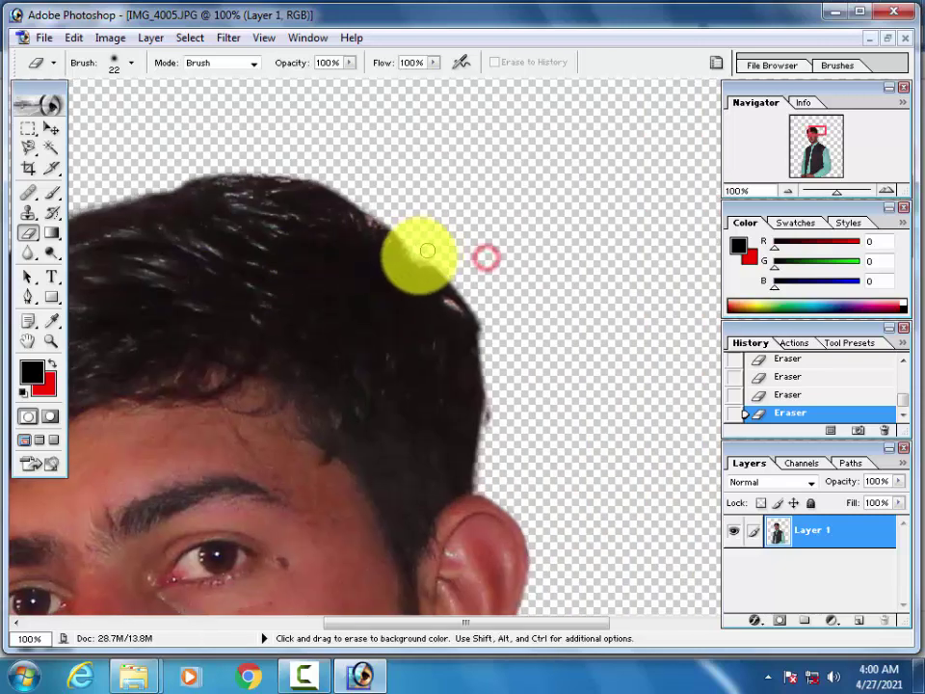
drag(416, 257, 486, 336)
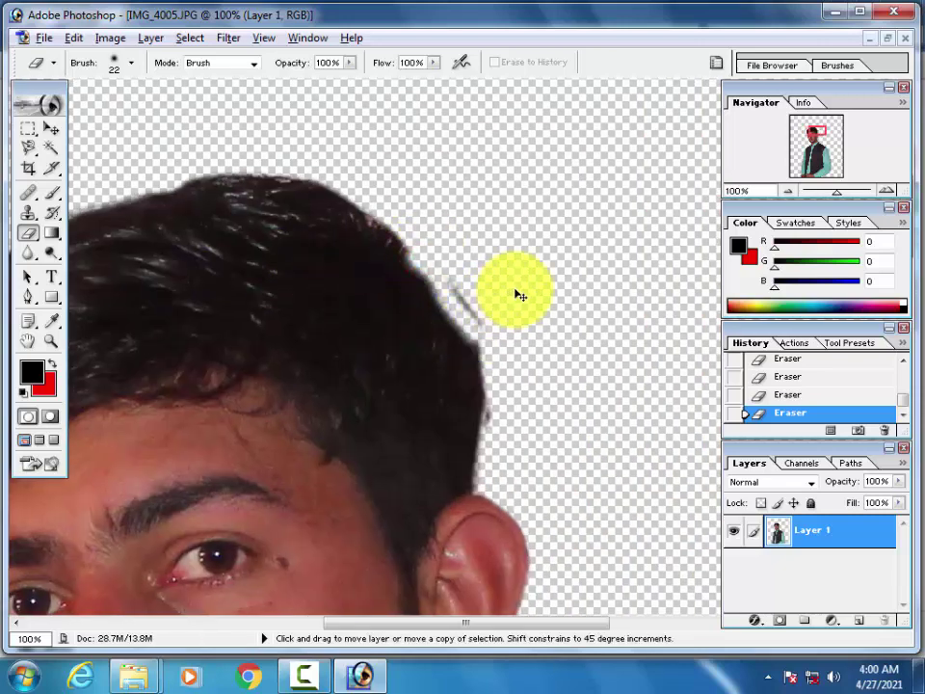
drag(426, 256, 416, 262)
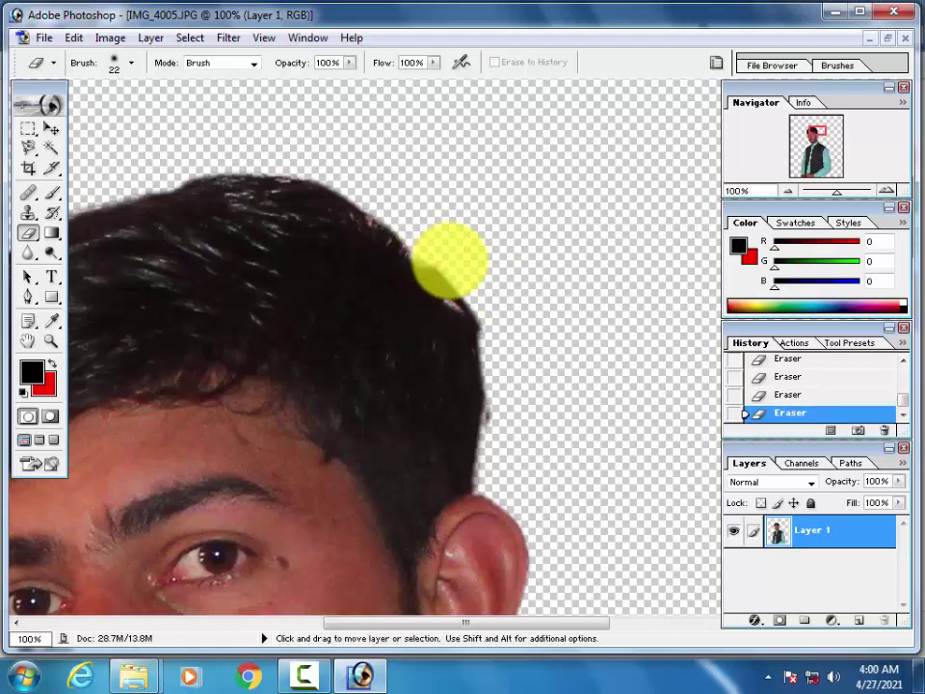
drag(423, 257, 437, 271)
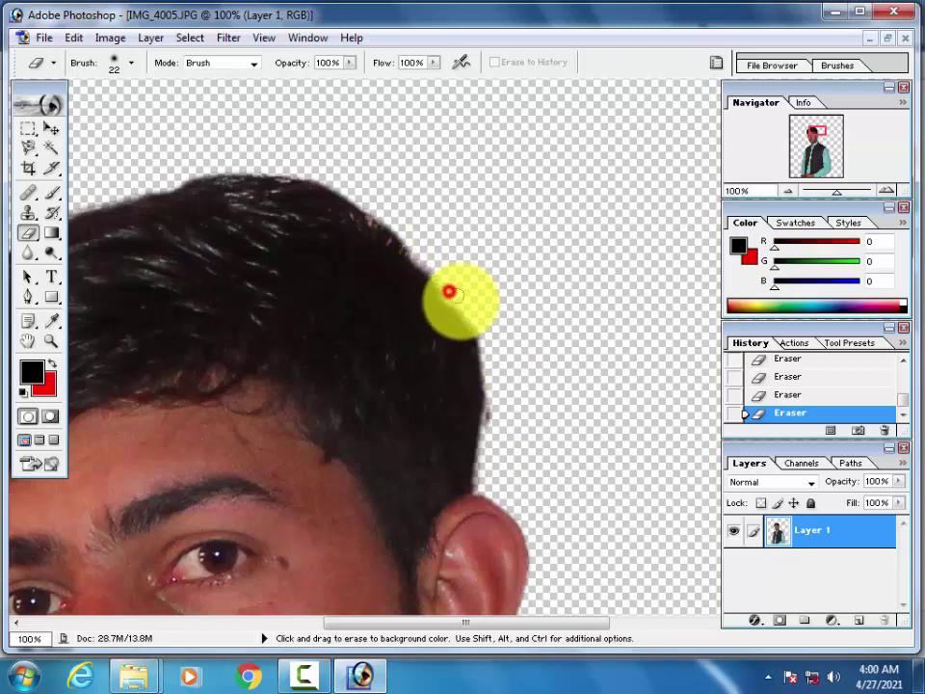
click(449, 291)
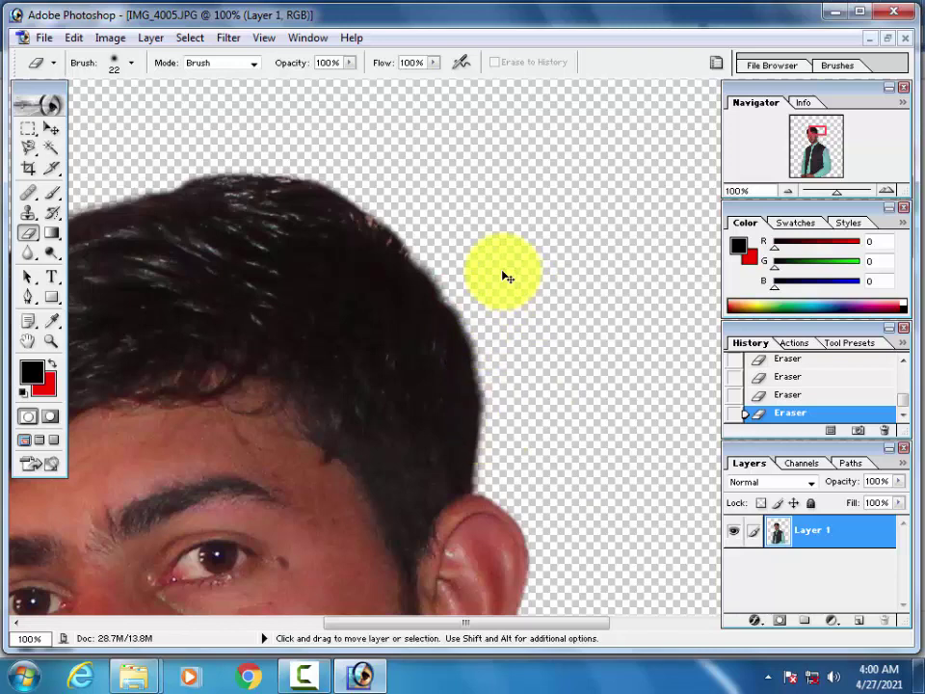
key(ctrl+minus)
key(ctrl+minus)
key(ctrl+minus)
key(ctrl+minus)
key(ctrl+minus)
key(ctrl+minus)
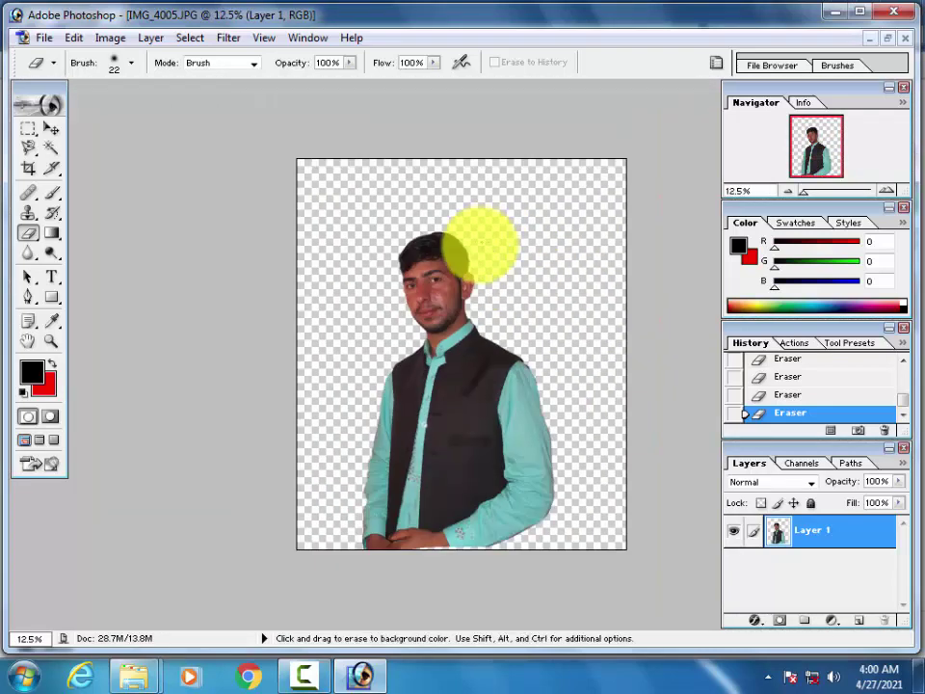
key(ctrl+0)
click(53, 129)
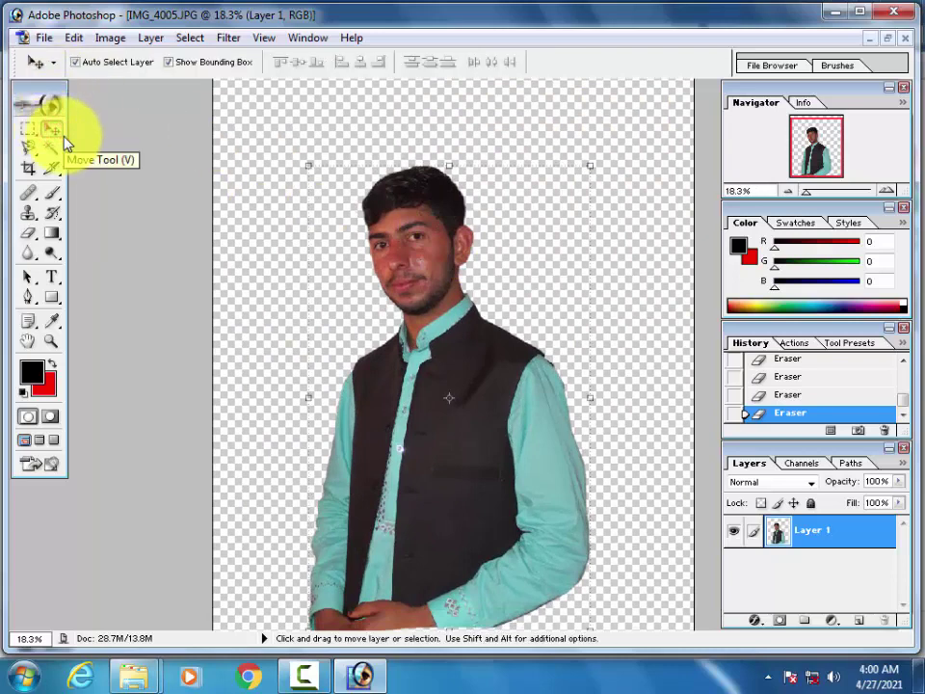
Duplicate Layer 1 as Layer 1 copy and zoom in to center the face
key(ctrl+j)
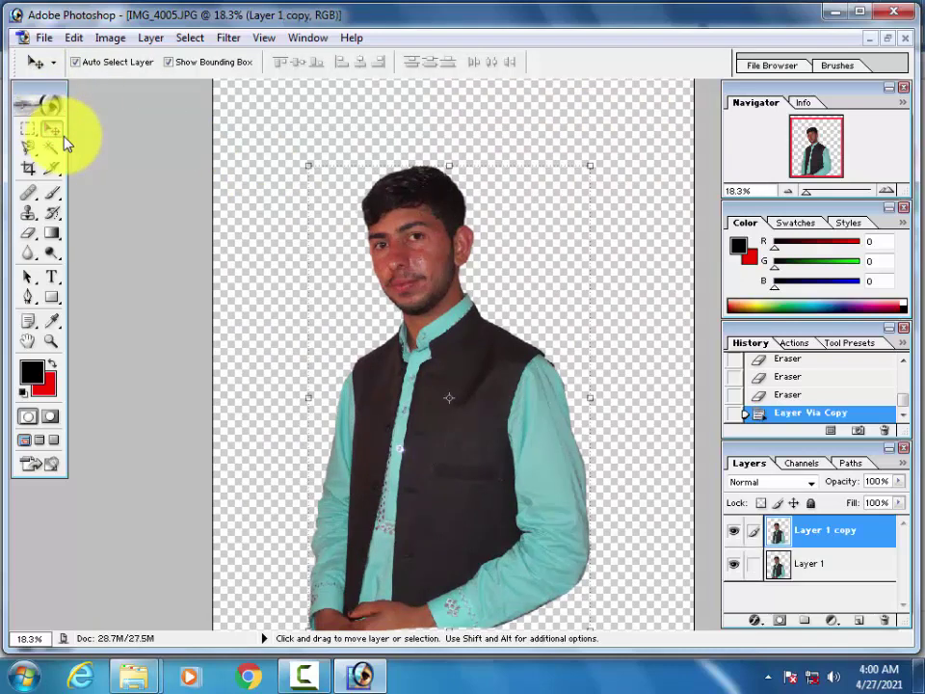
key(ctrl+plus)
key(ctrl+plus)
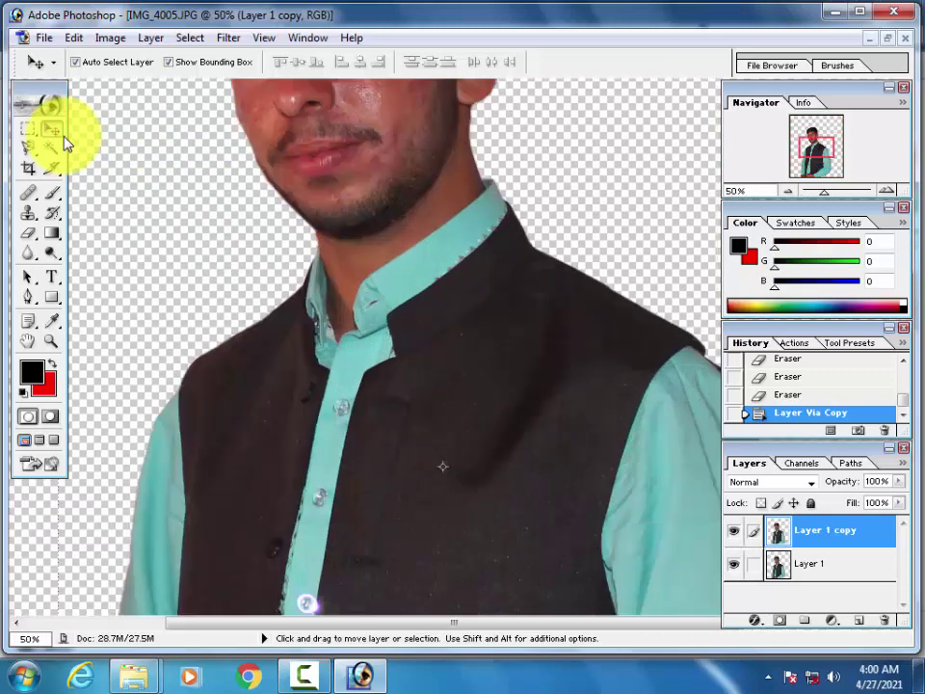
drag(295, 201, 295, 372)
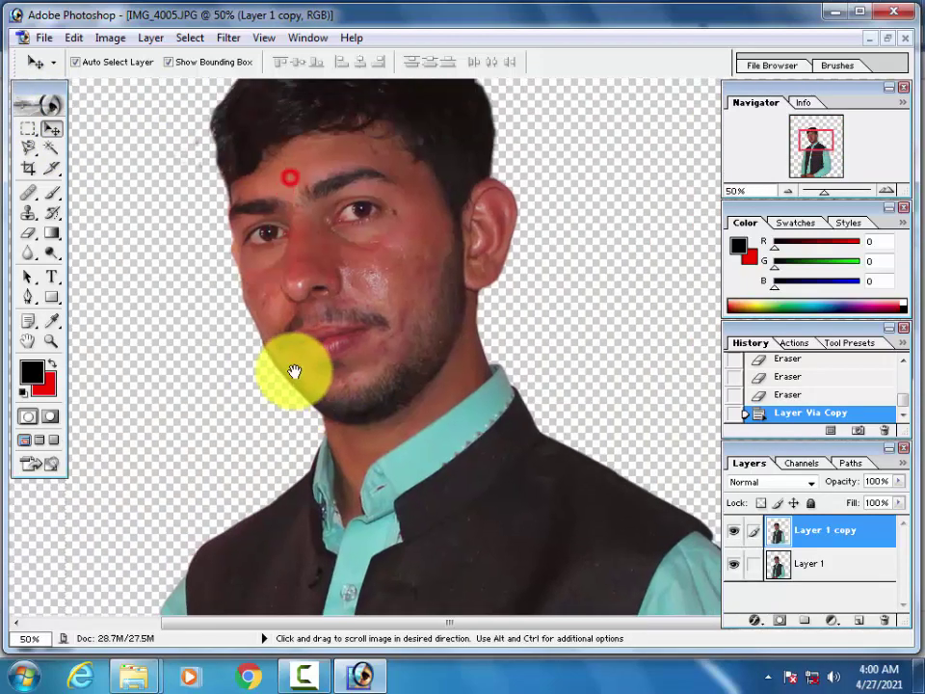
drag(161, 286, 182, 316)
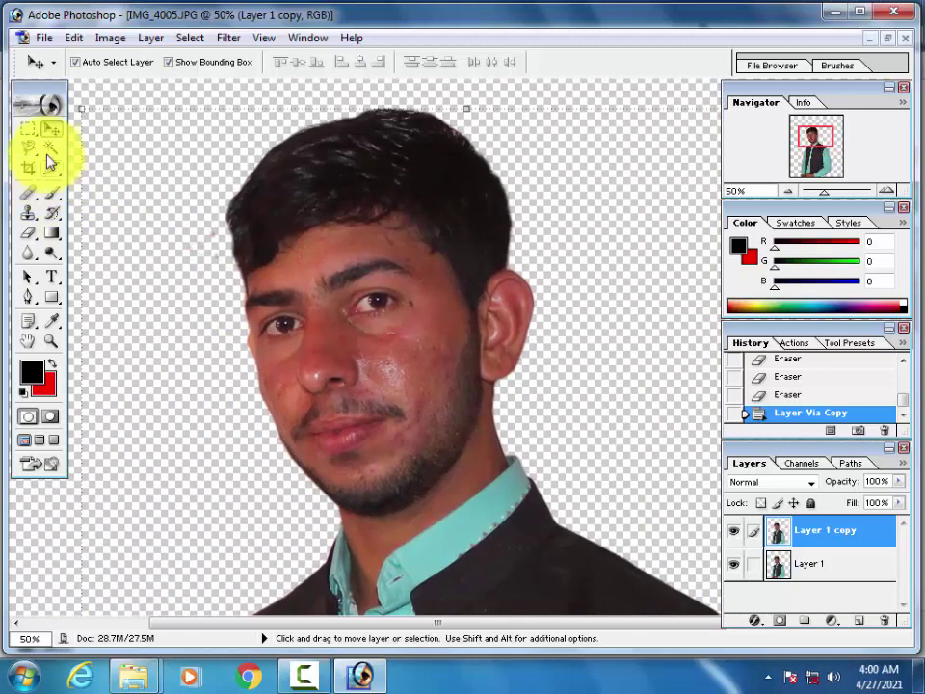
click(31, 133)
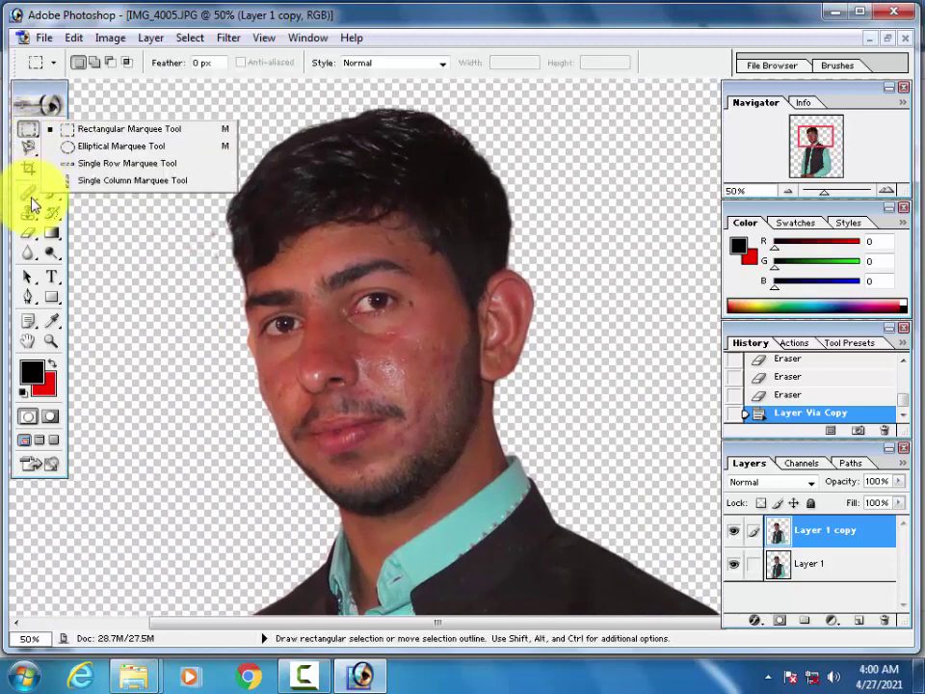
click(29, 193)
click(29, 148)
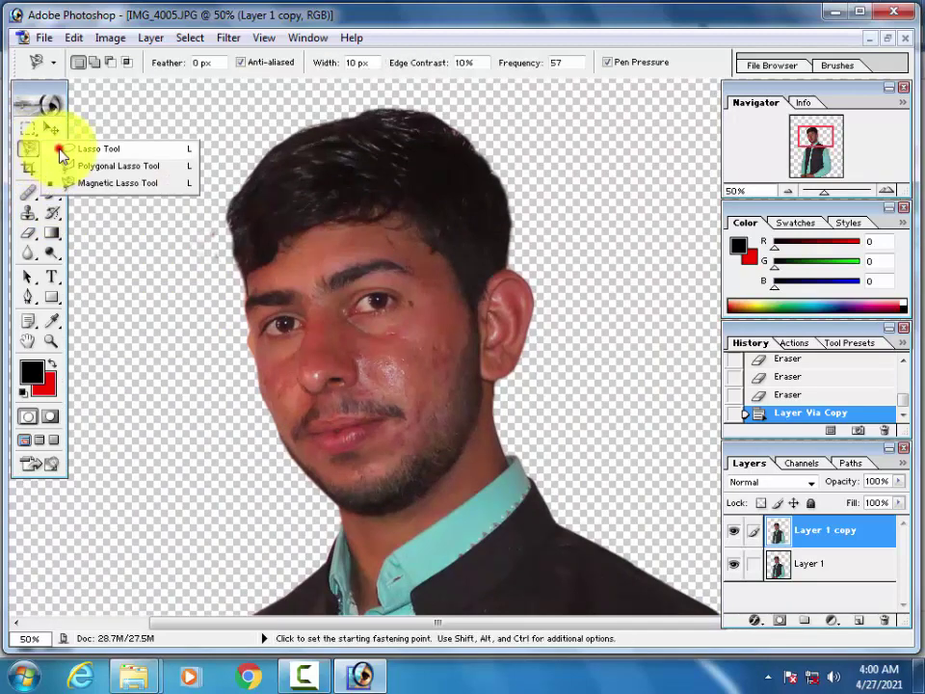
Lasso the forehead and facial skin, adding the ear and jawline to the selection
click(60, 151)
mouse_move(349, 220)
mouse_down()
mouse_move(255, 284)
mouse_move(256, 324)
mouse_move(300, 442)
mouse_move(337, 475)
mouse_move(356, 520)
mouse_move(368, 605)
mouse_move(425, 537)
mouse_move(496, 481)
mouse_move(508, 444)
mouse_move(503, 374)
mouse_move(530, 321)
mouse_move(529, 274)
mouse_move(483, 302)
mouse_move(452, 256)
mouse_move(397, 214)
mouse_up()
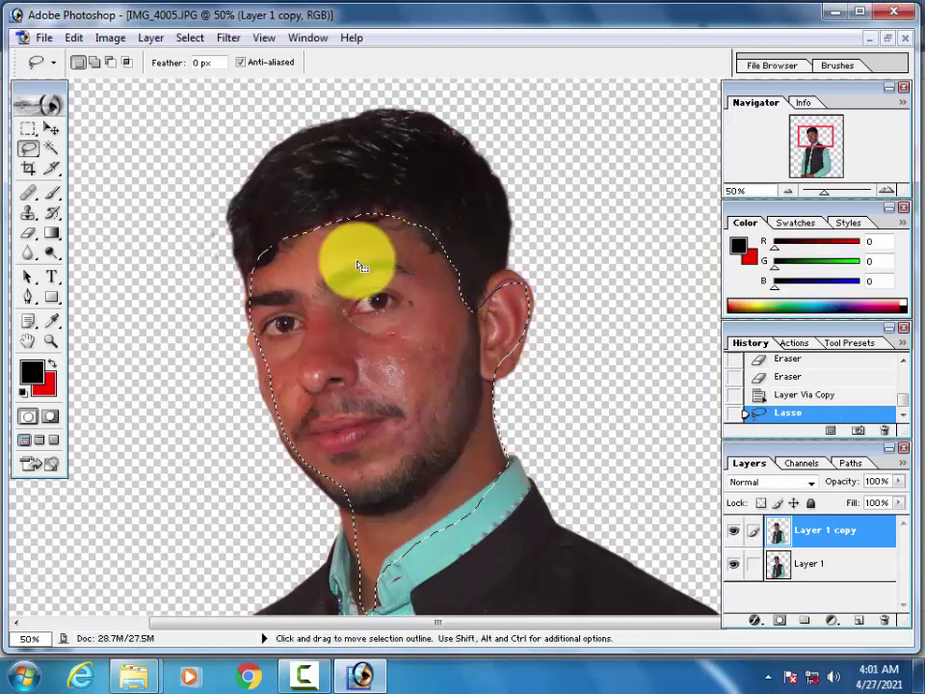
click(93, 61)
mouse_move(480, 321)
mouse_down()
mouse_move(491, 280)
mouse_move(529, 327)
mouse_move(518, 360)
mouse_move(457, 327)
mouse_up()
mouse_move(249, 287)
mouse_down()
mouse_move(261, 353)
mouse_move(271, 361)
mouse_up()
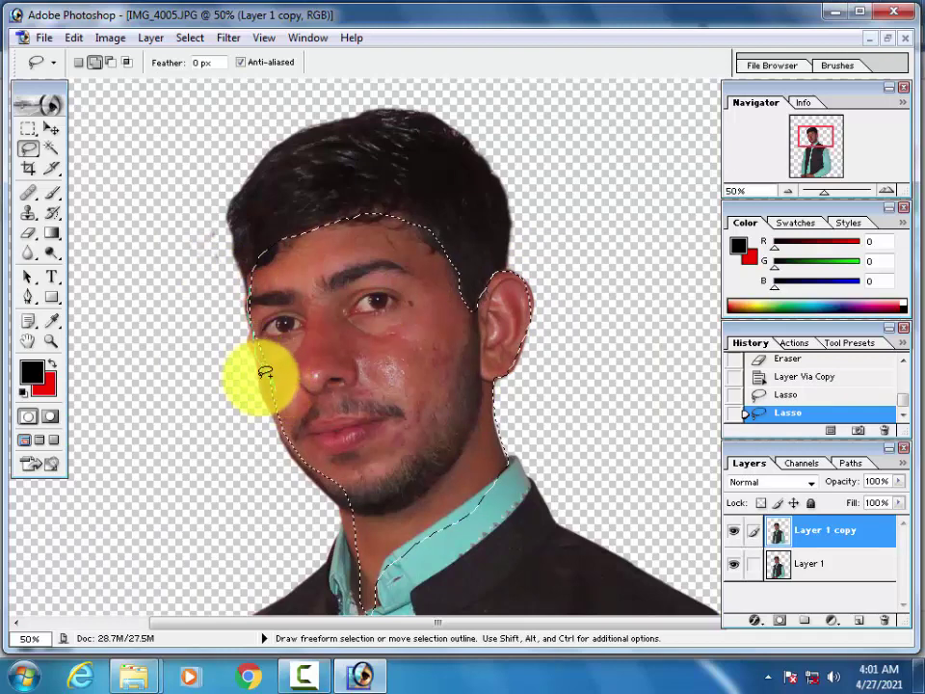
drag(303, 453, 353, 490)
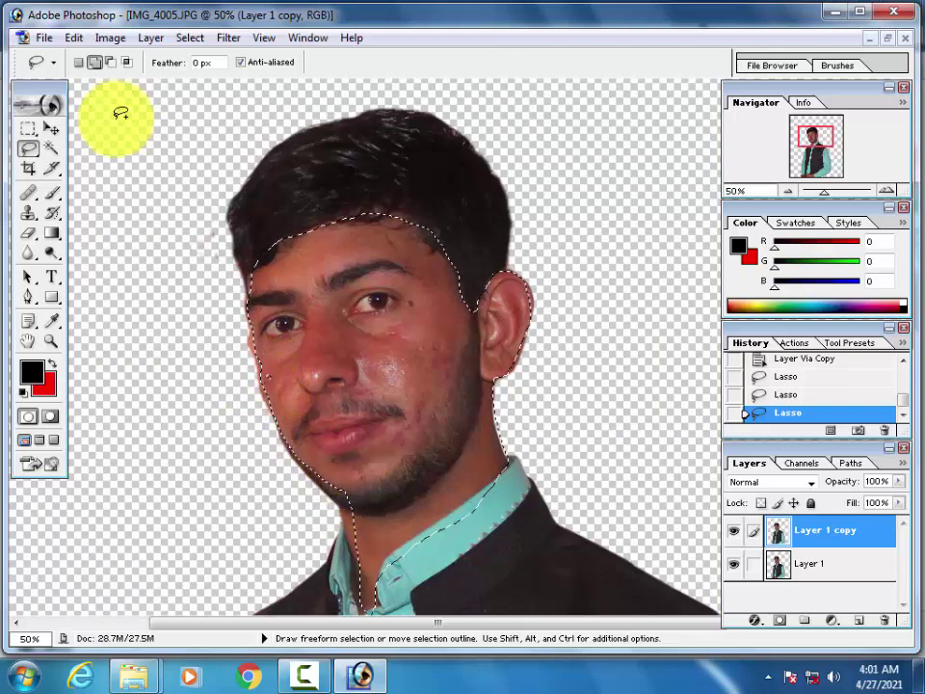
Subtract the eyebrow, eye, nostrils and mouth from the lasso selection
click(109, 62)
mouse_move(324, 287)
mouse_down()
mouse_move(405, 265)
mouse_move(355, 289)
mouse_move(361, 305)
mouse_up()
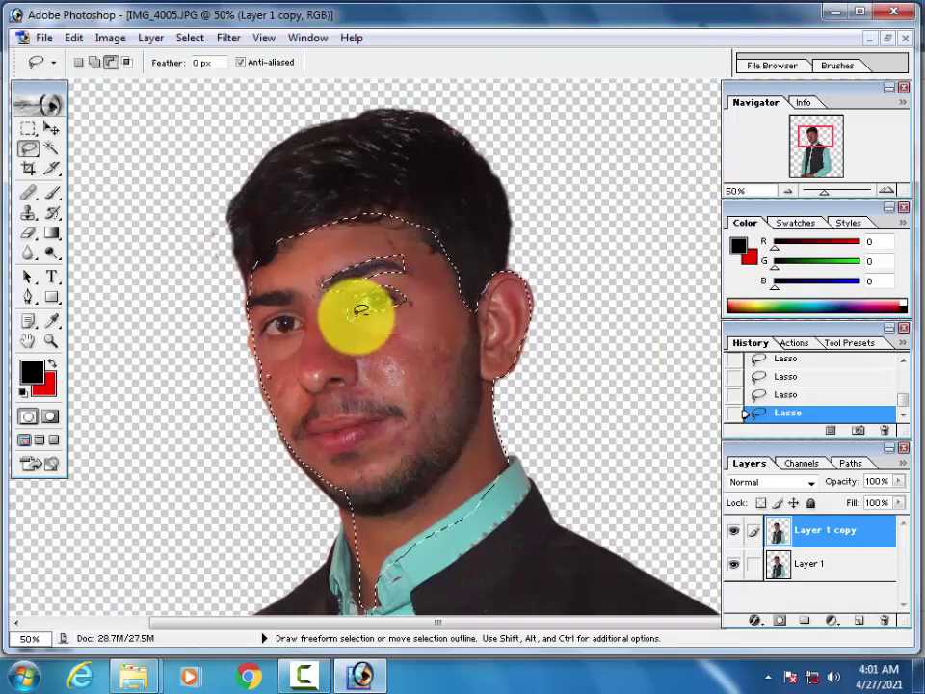
mouse_move(272, 324)
mouse_down()
mouse_move(303, 322)
mouse_move(280, 338)
mouse_up()
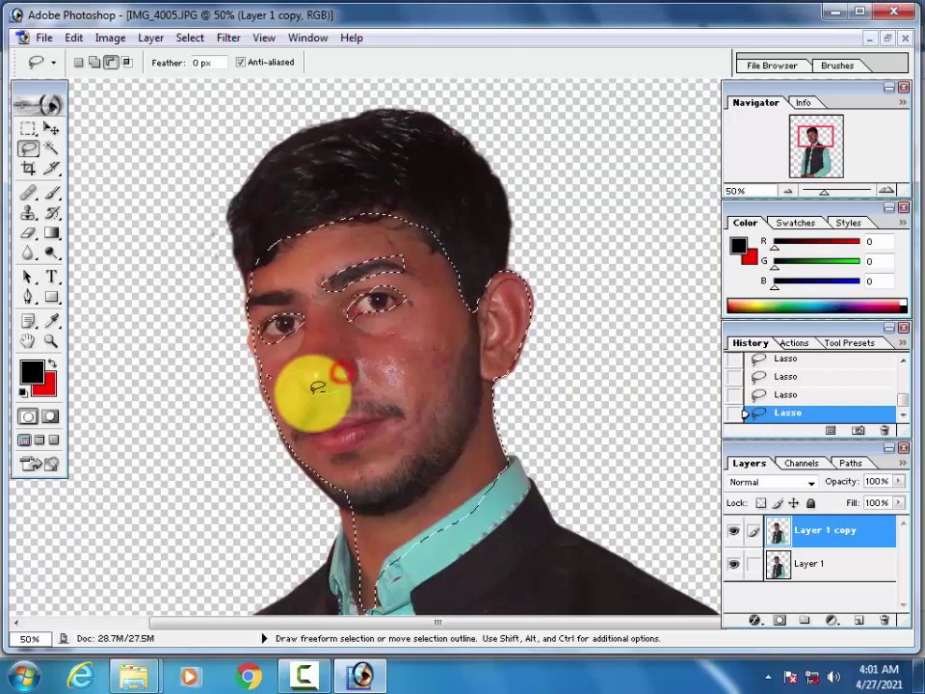
drag(310, 376, 307, 384)
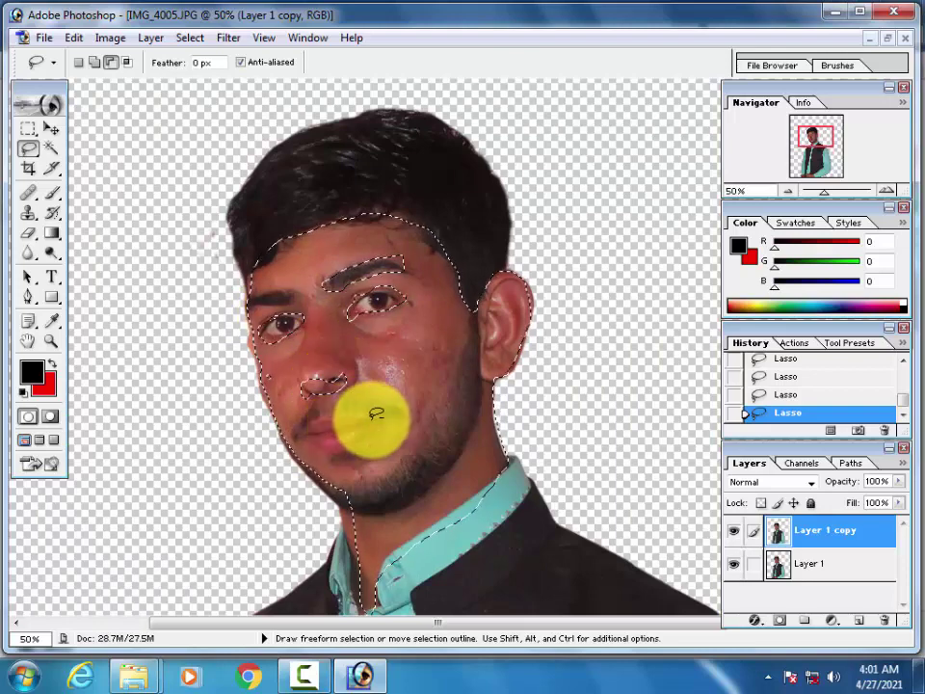
mouse_move(403, 410)
mouse_down()
mouse_move(291, 414)
mouse_move(382, 401)
mouse_move(364, 408)
mouse_move(401, 408)
mouse_up()
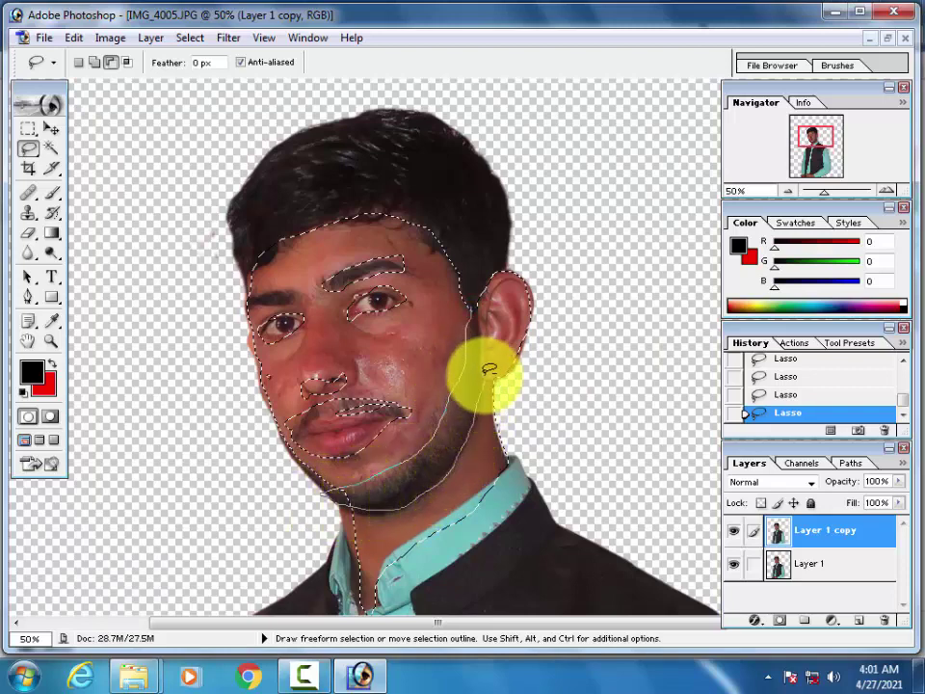
drag(484, 304, 468, 302)
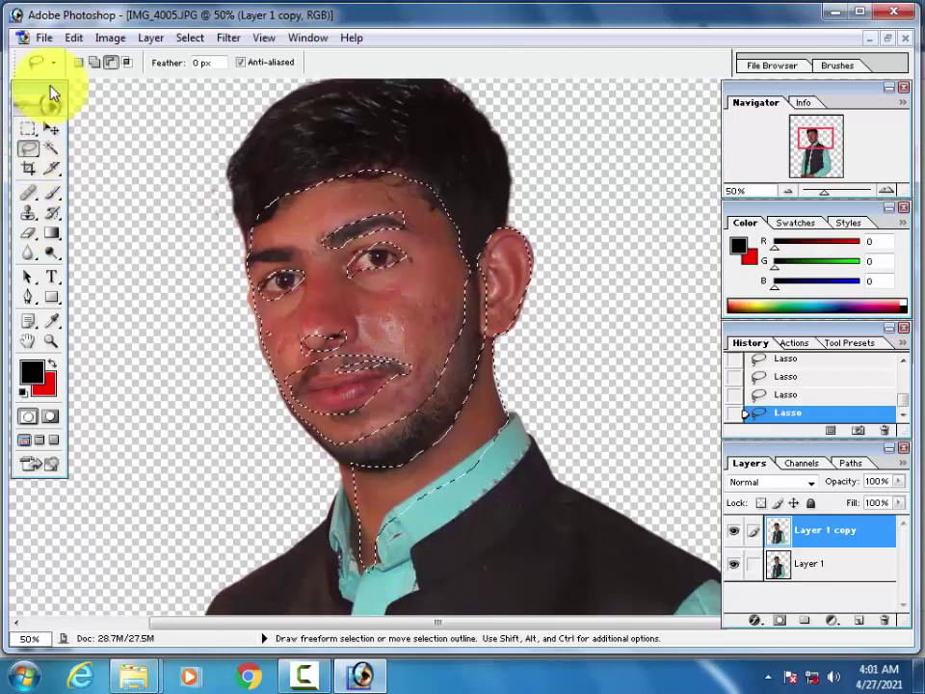
click(92, 62)
drag(362, 562, 364, 562)
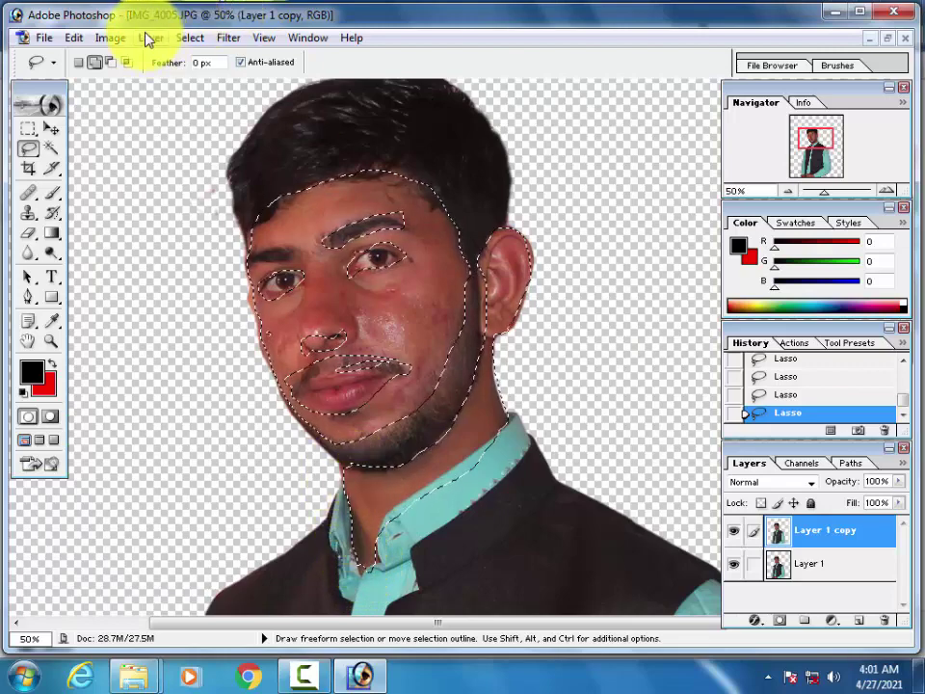
click(179, 39)
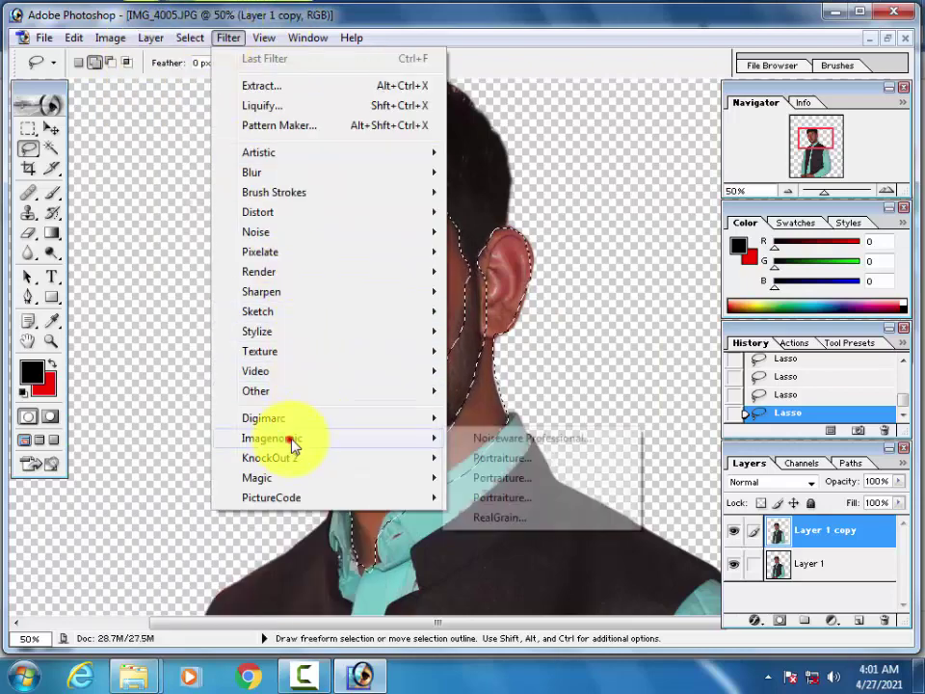
Apply Noiseware Professional noise reduction, then Portraiture smoothing, to the selected facial skin
click(503, 436)
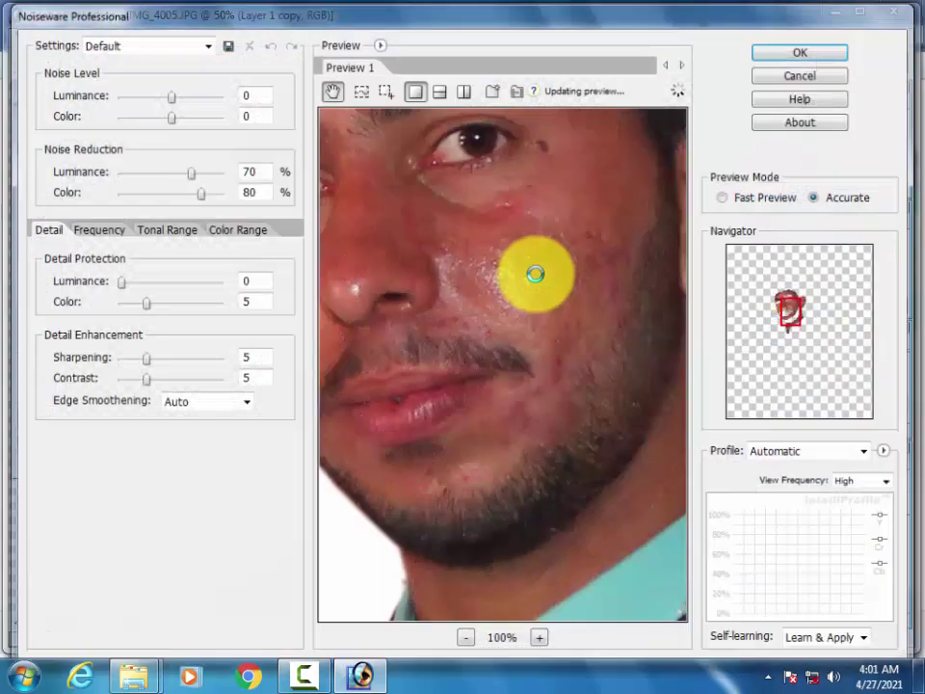
click(791, 52)
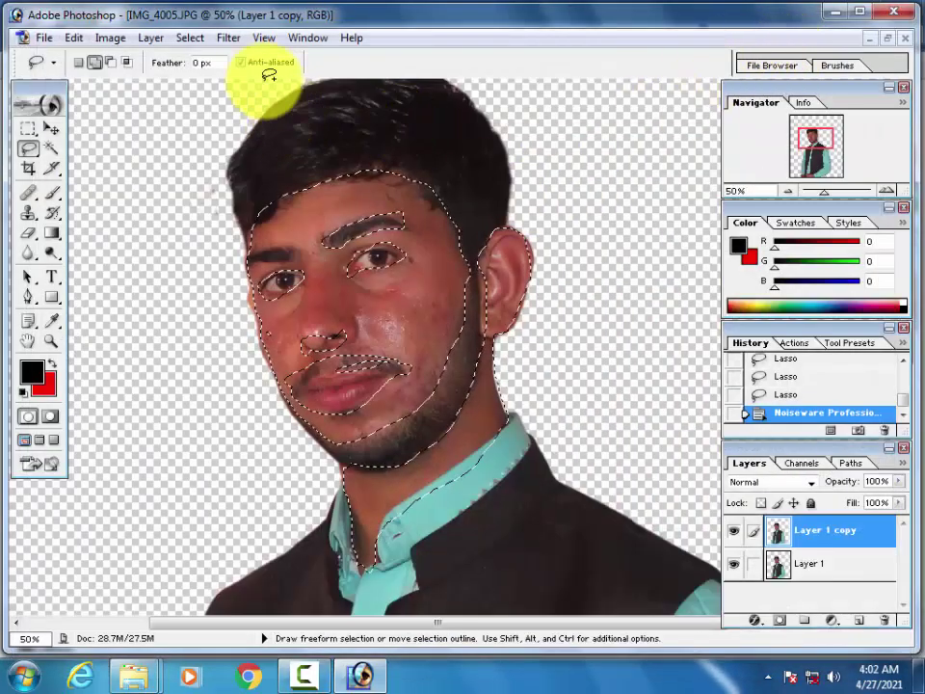
click(229, 39)
mouse_move(272, 438)
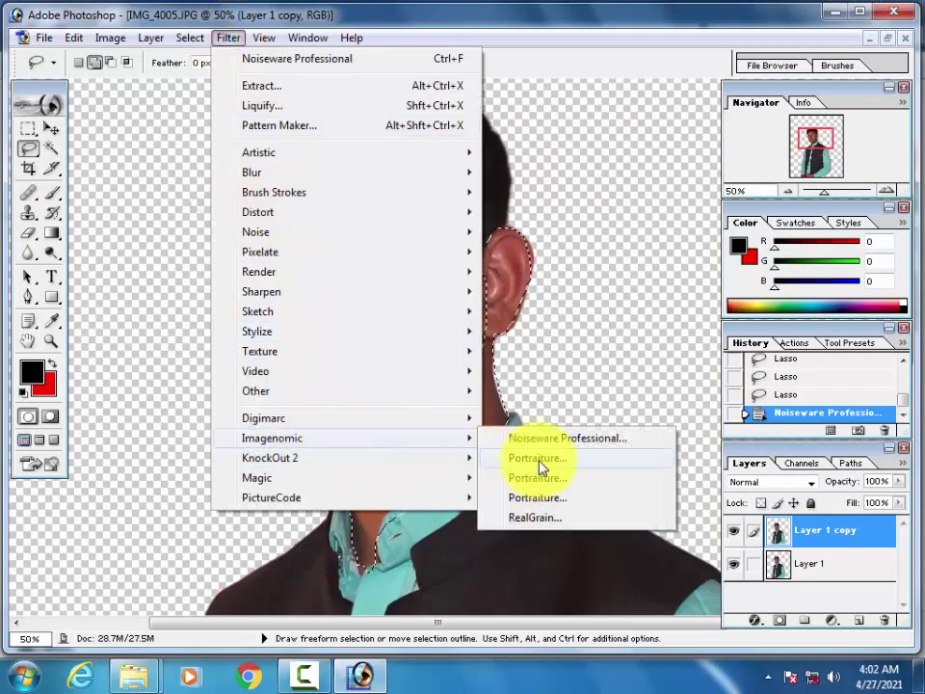
click(541, 463)
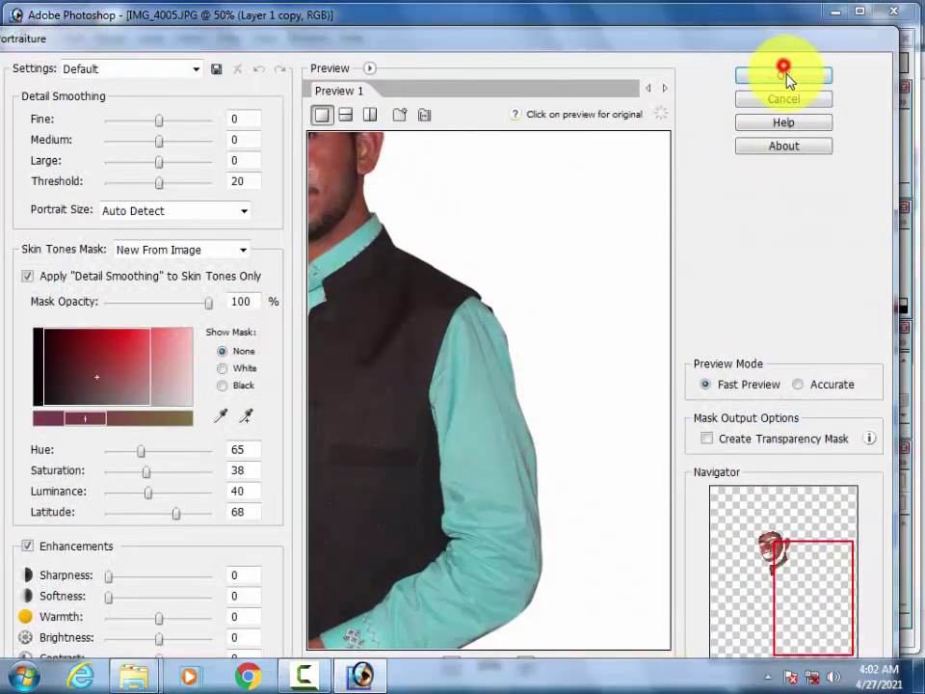
click(785, 75)
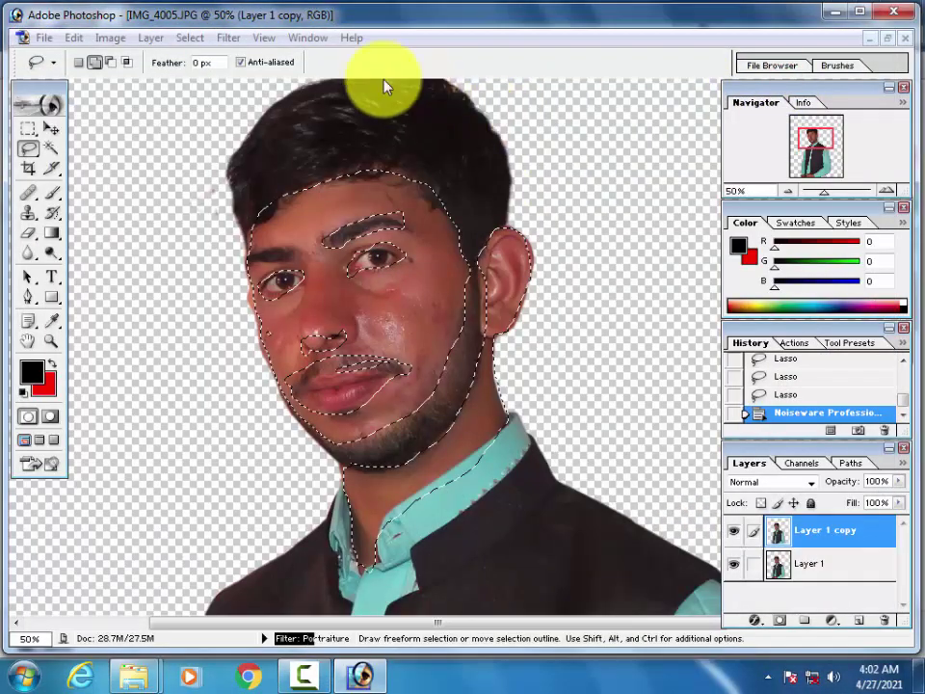
click(222, 38)
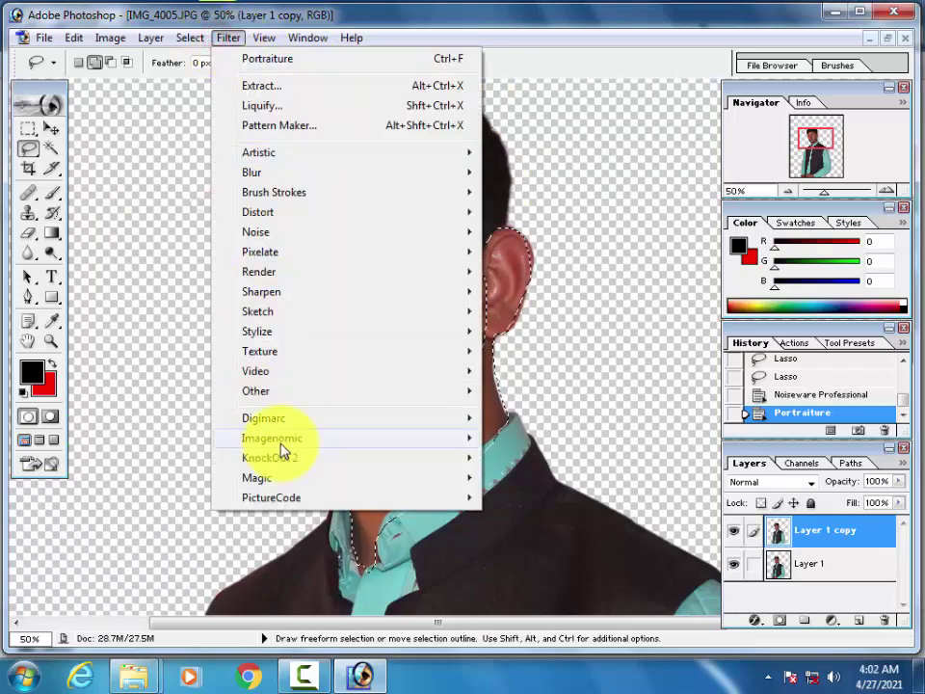
Apply Portraiture to the selected skin again, accepting its default settings
mouse_move(272, 437)
click(521, 487)
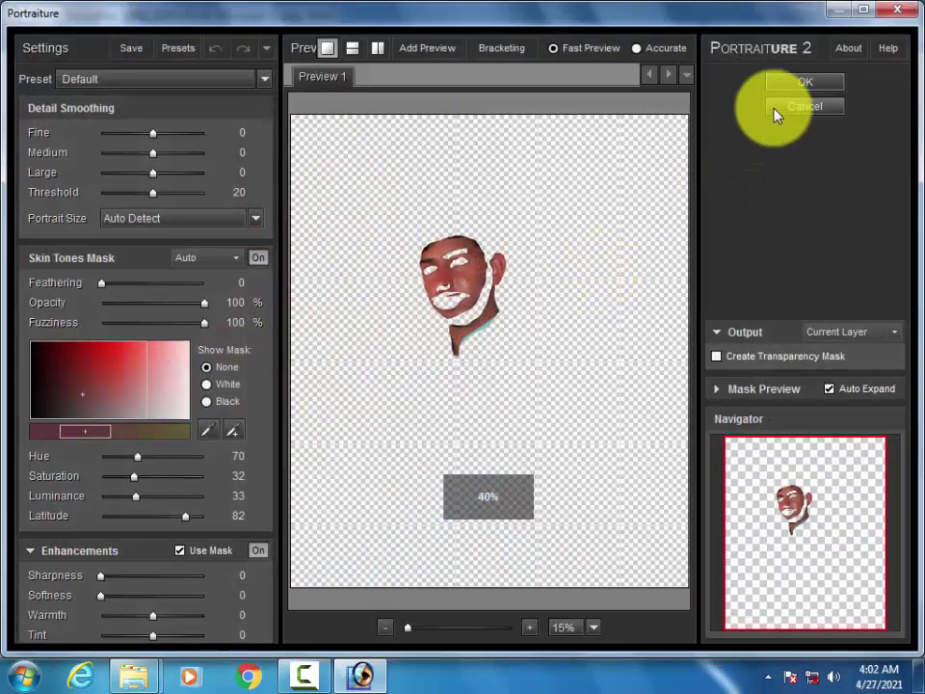
click(795, 88)
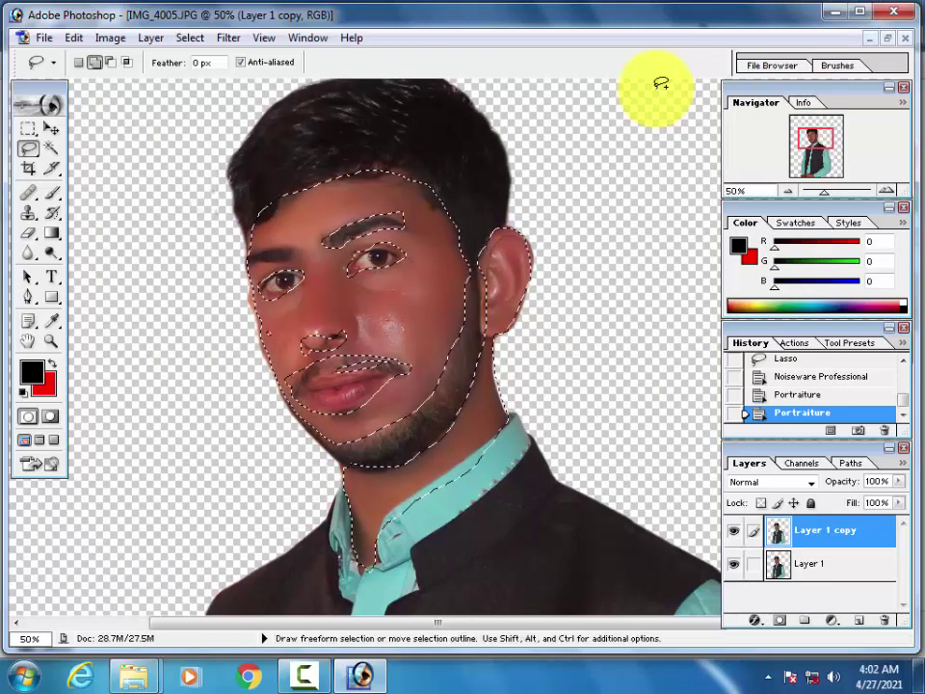
scroll(661, 85, down, 2)
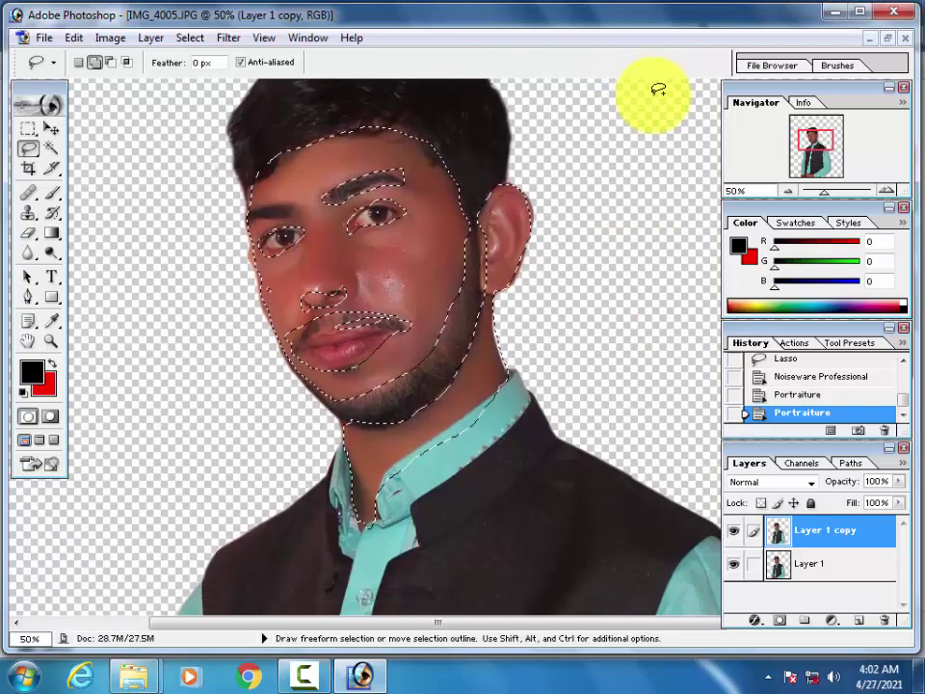
Zoom in on the eyes, switch to the Eraser tool and drop the face selection
key(ctrl+plus)
key(ctrl+plus)
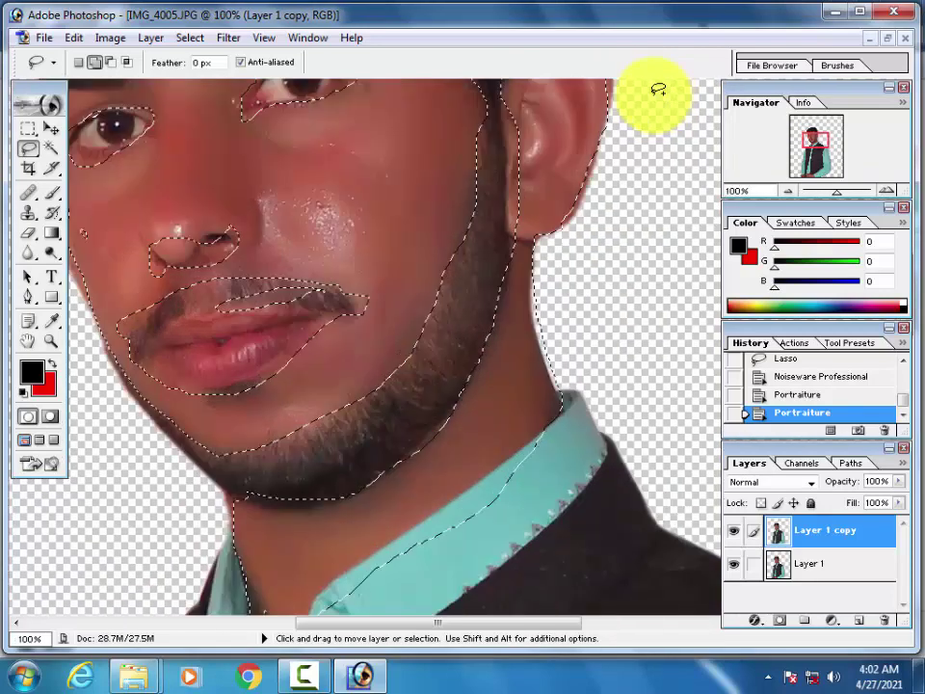
key(ctrl+plus)
drag(293, 239, 490, 351)
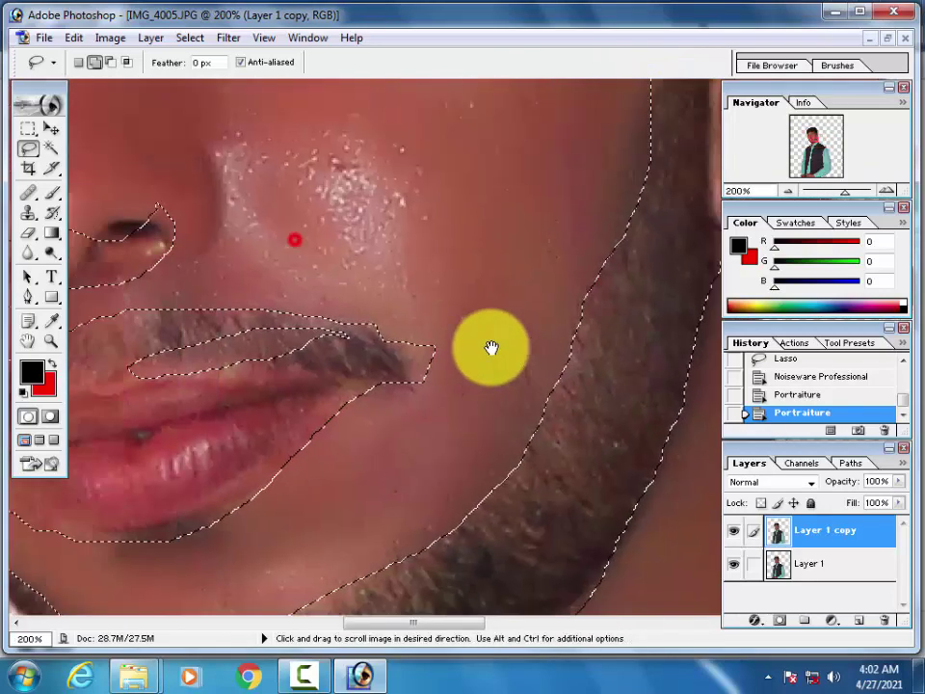
drag(208, 82, 347, 222)
mouse_move(251, 142)
mouse_down()
mouse_move(378, 258)
mouse_move(419, 355)
mouse_up()
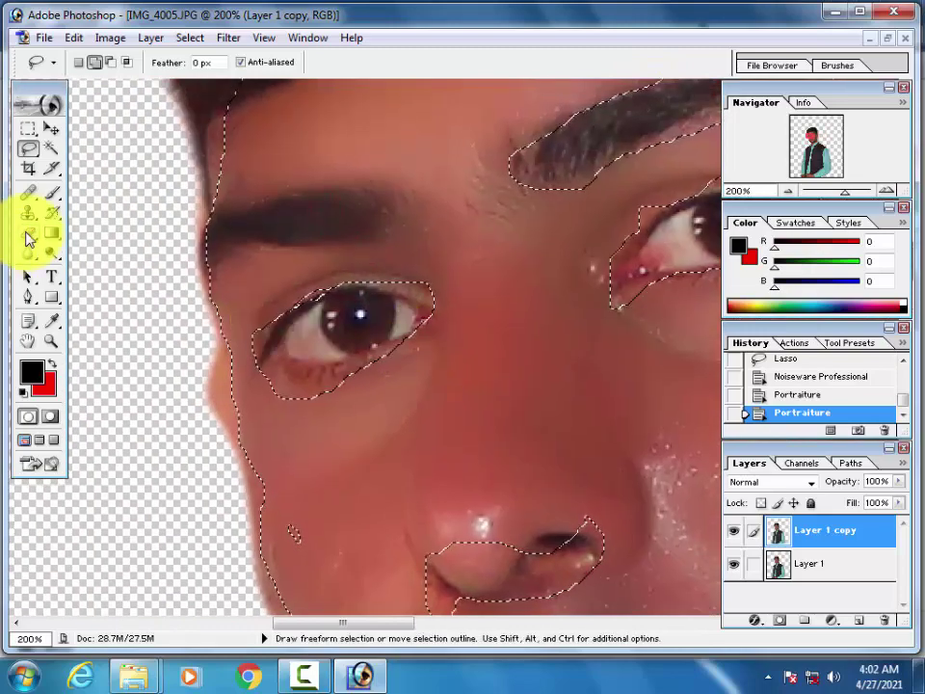
click(28, 237)
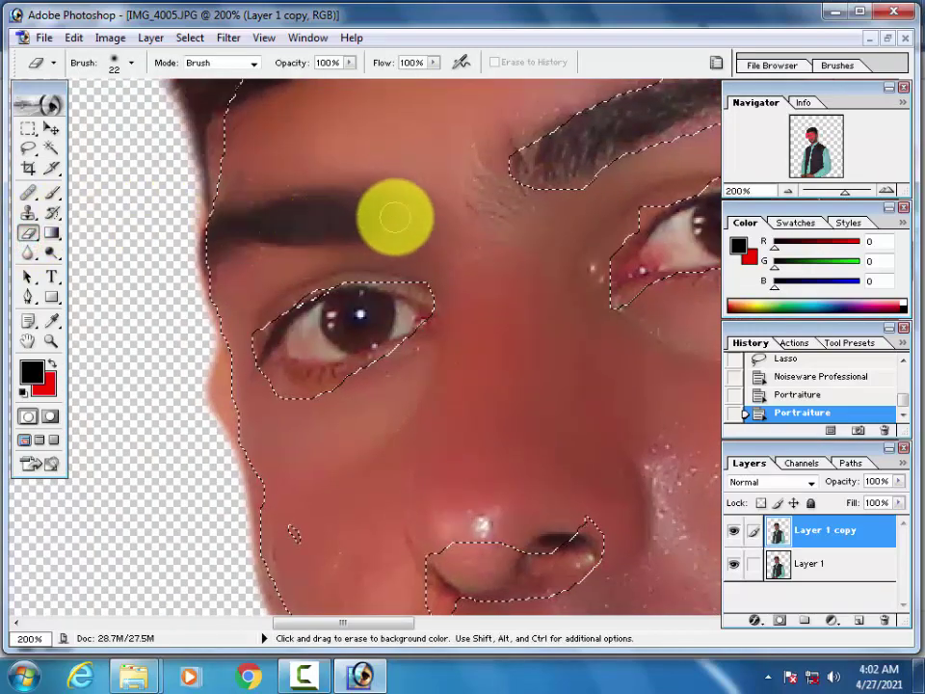
key(ctrl+d)
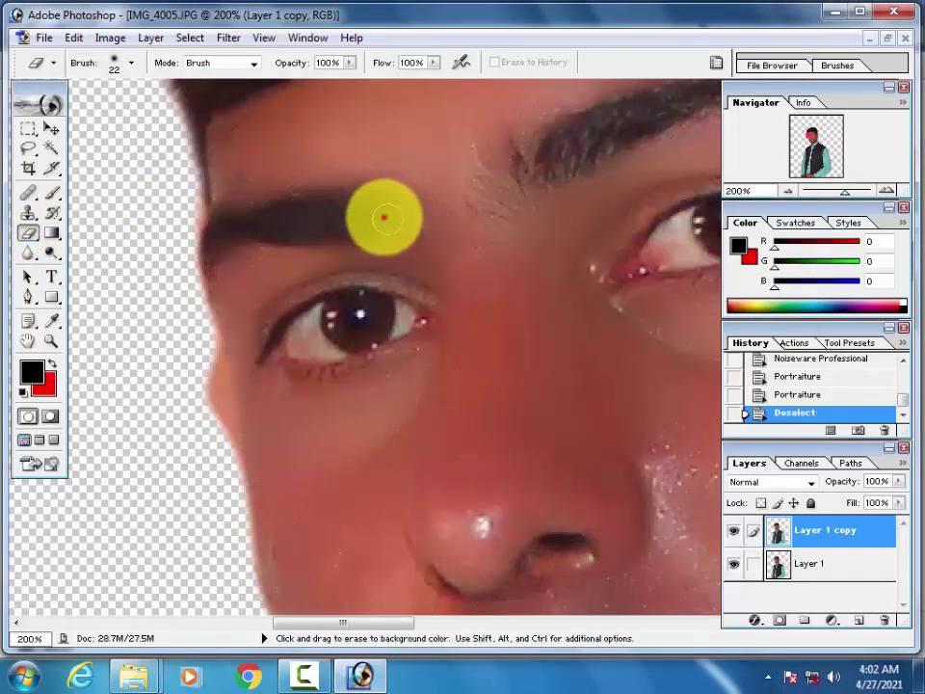
Erase the smoothed layer over the eyebrow so the original detail shows, then zoom back out
mouse_move(384, 218)
mouse_down()
mouse_move(319, 217)
mouse_move(212, 251)
mouse_move(381, 228)
mouse_move(309, 206)
mouse_move(280, 227)
mouse_up()
key(ctrl+minus)
key(ctrl+minus)
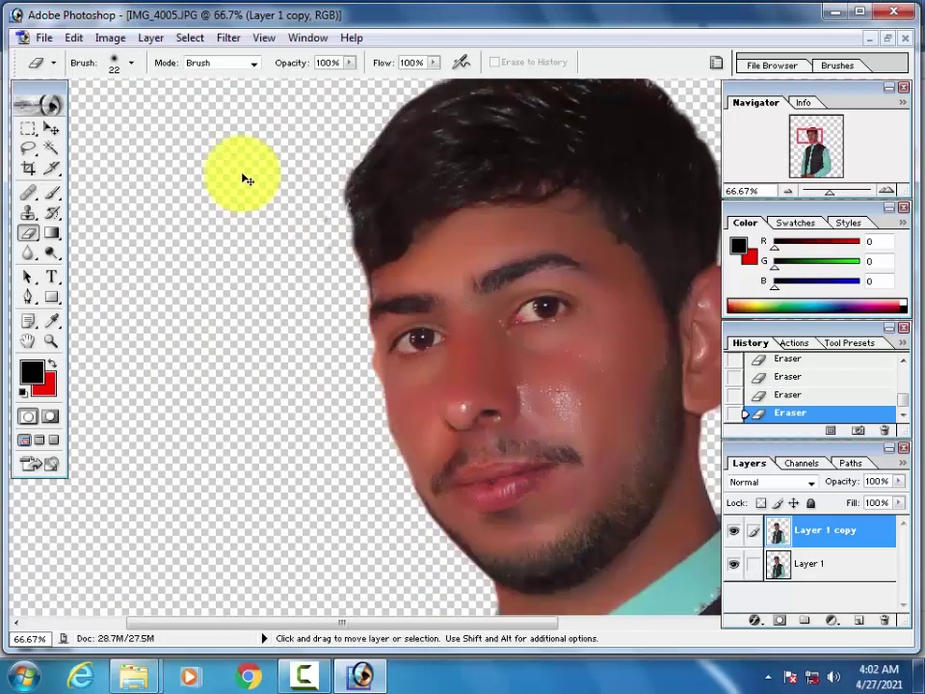
key(ctrl+minus)
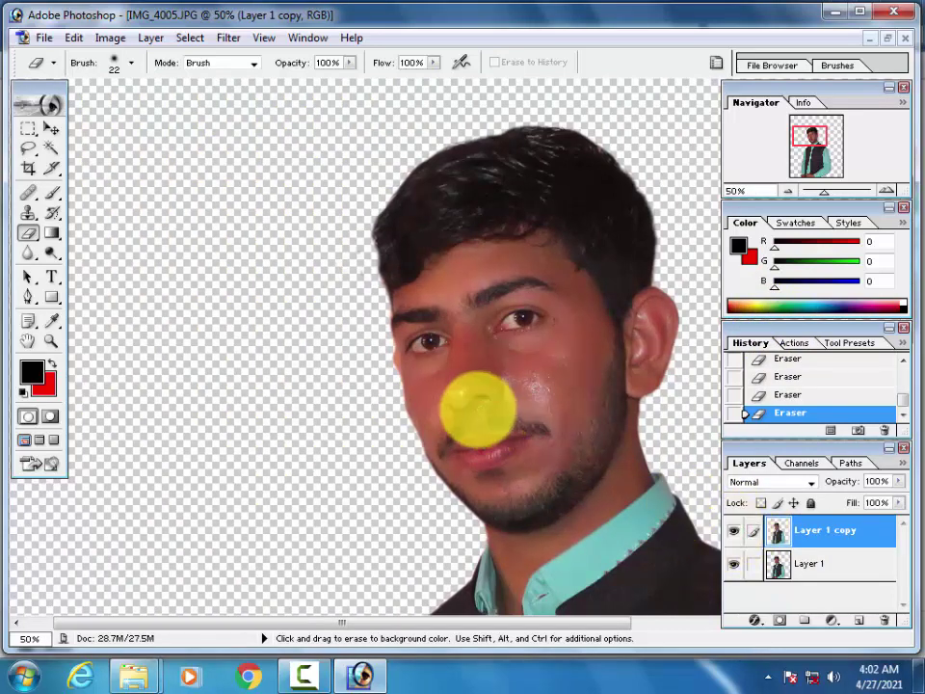
scroll(578, 414, down, 1)
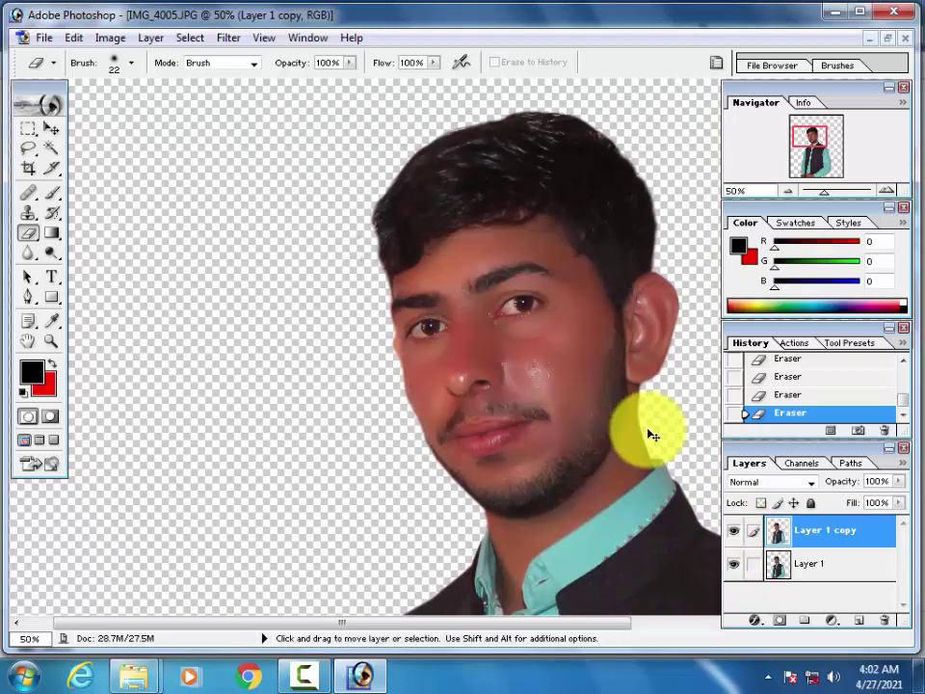
click(123, 38)
mouse_move(150, 38)
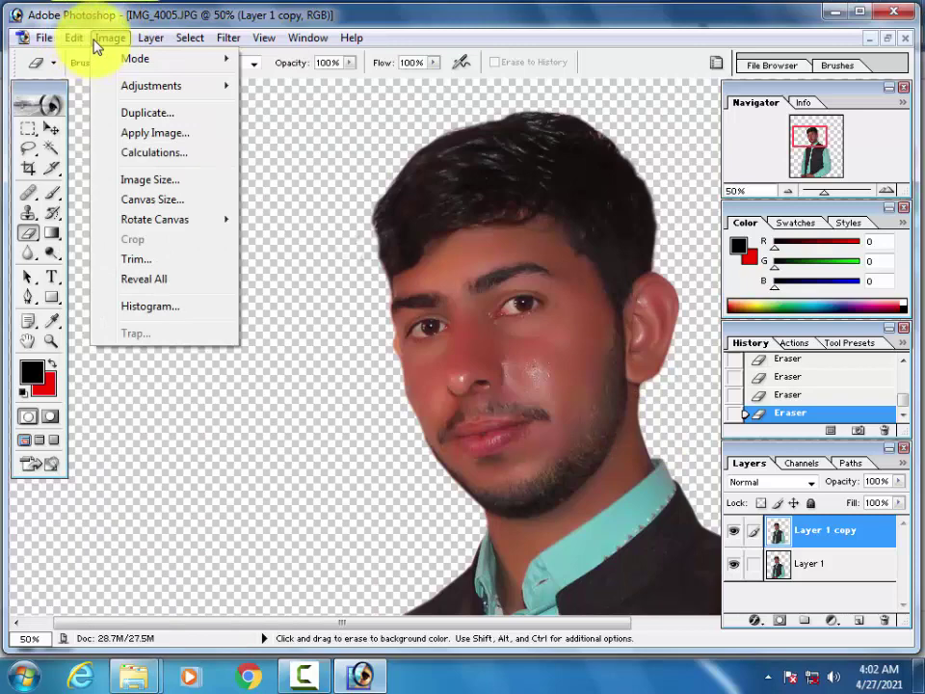
Brighten the portrait with an upward Curves adjustment and merge the smoothed layer into Layer 1
mouse_move(150, 86)
click(426, 162)
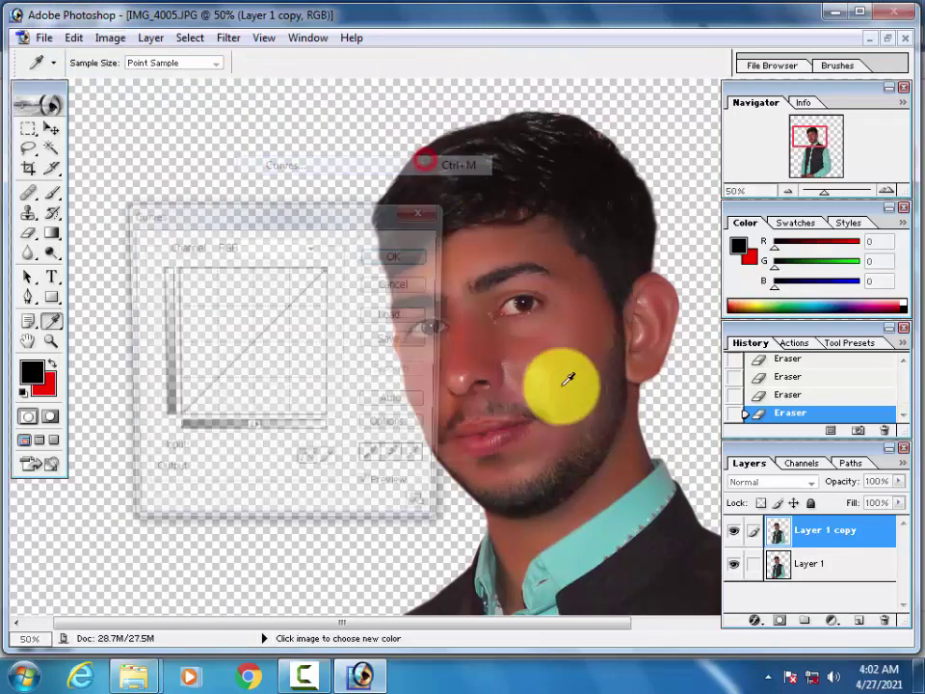
drag(253, 343, 241, 334)
click(401, 254)
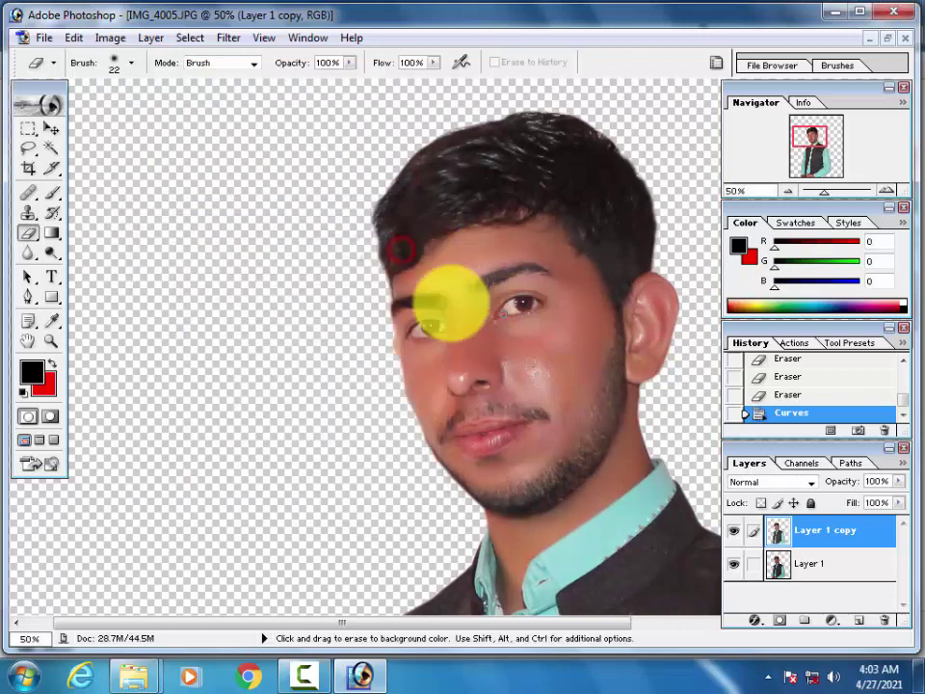
scroll(472, 376, down, 3)
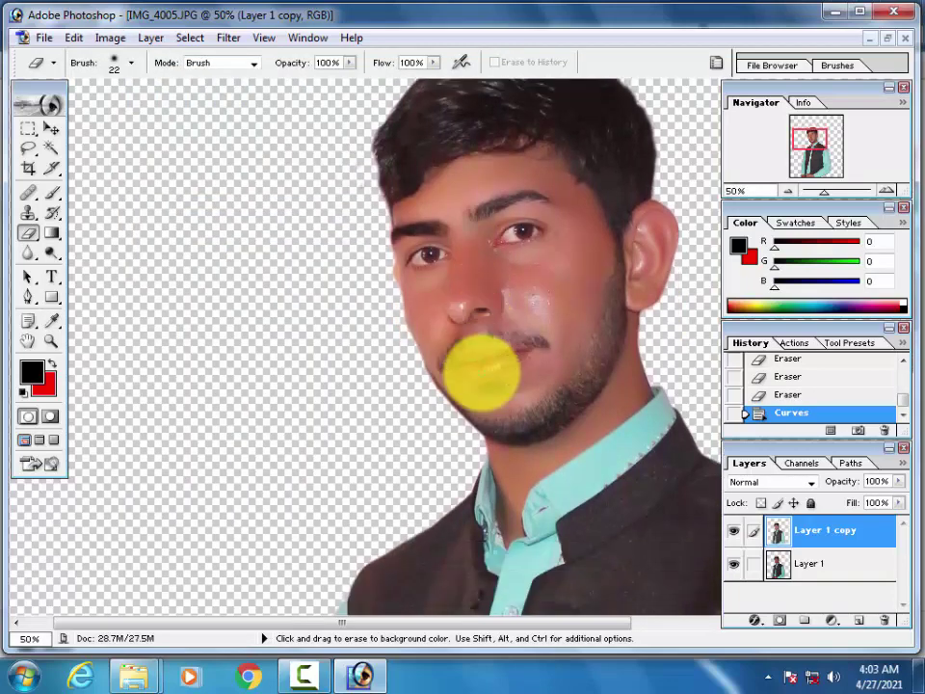
scroll(459, 273, up, 3)
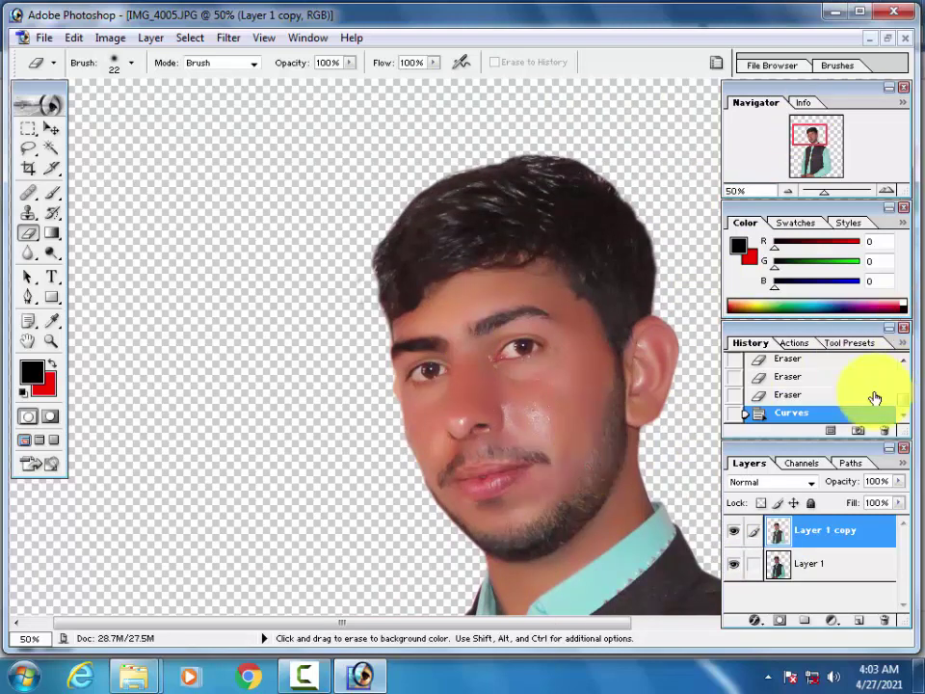
key(ctrl+e)
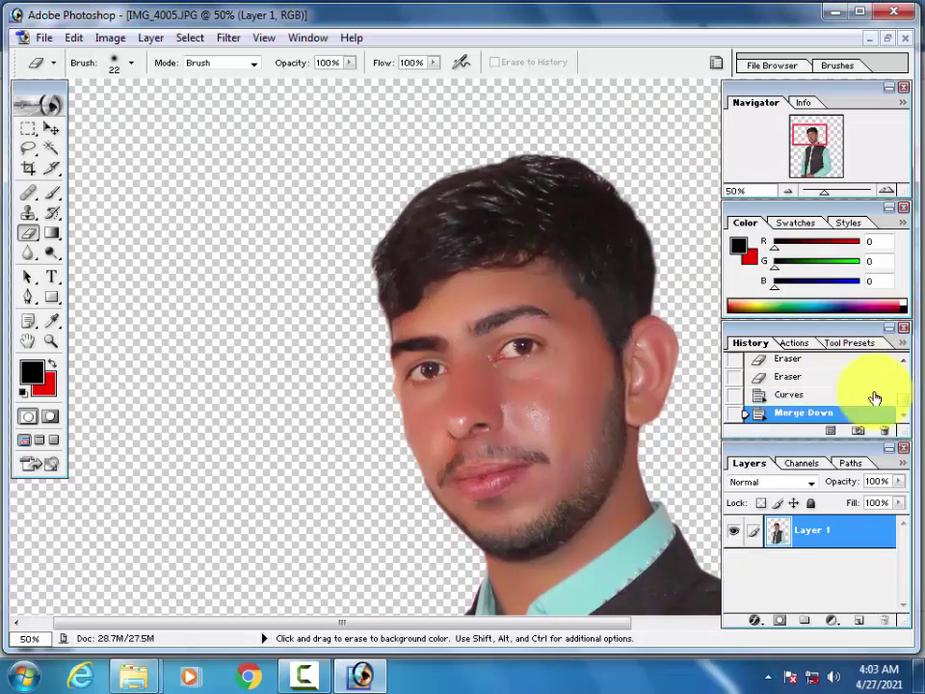
Open the doorway photo 142.JPG from Documents in Photoshop
click(871, 38)
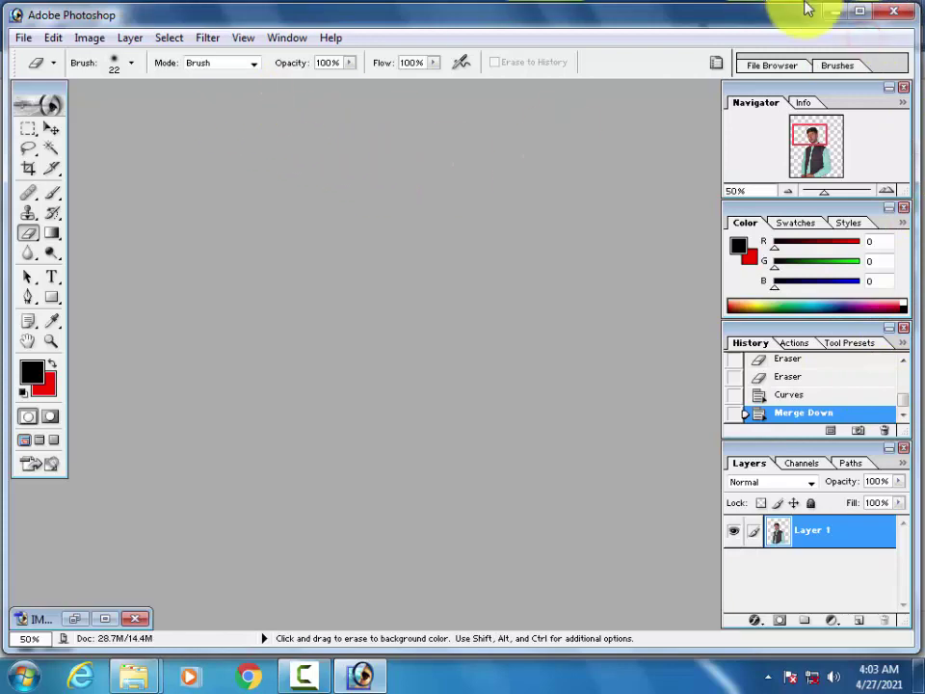
click(833, 12)
click(69, 135)
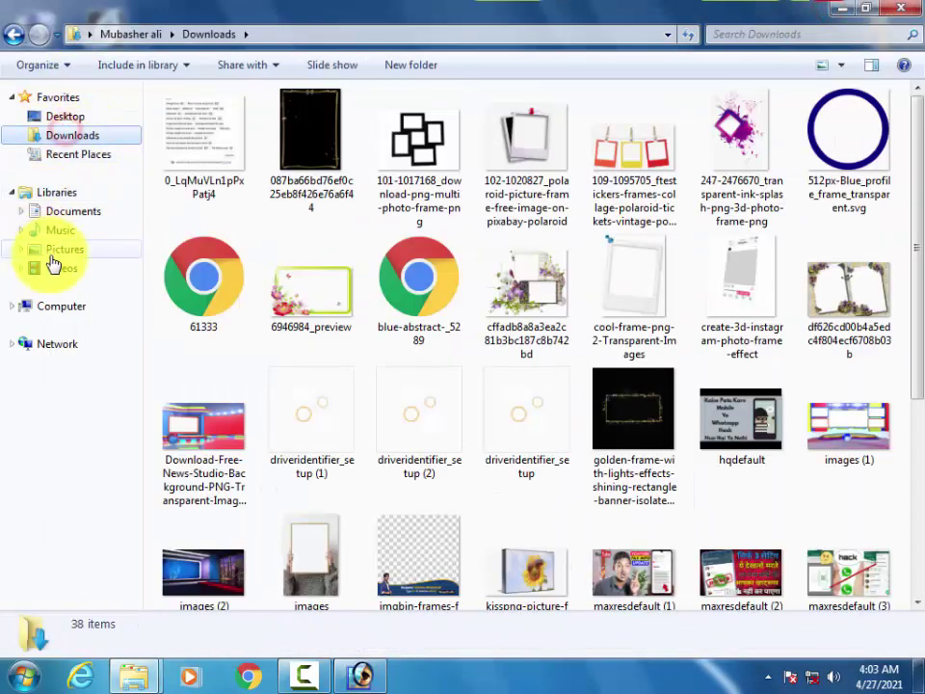
click(73, 212)
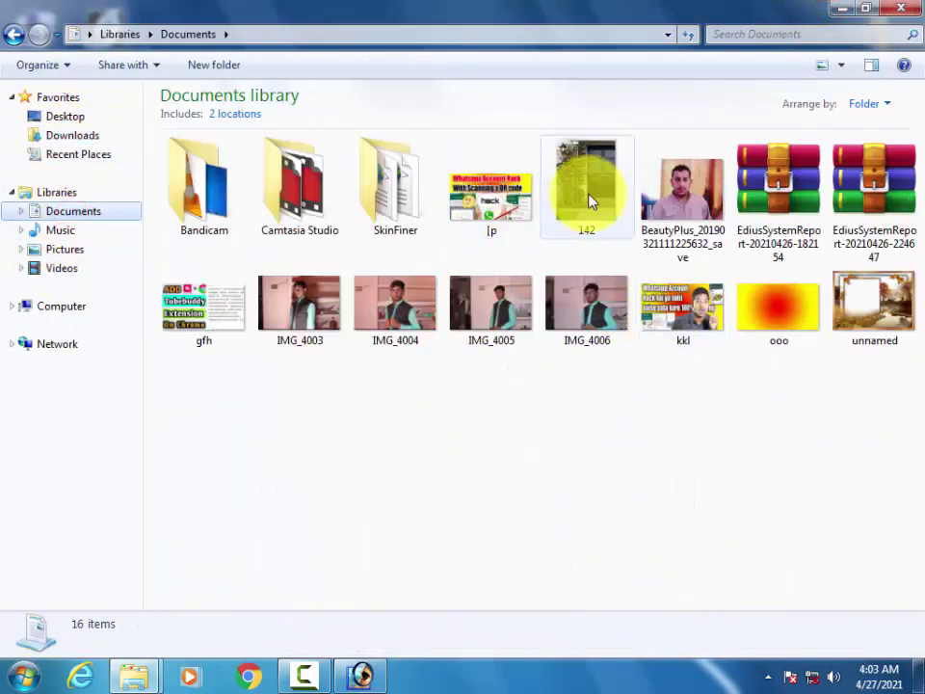
mouse_move(590, 193)
mouse_down()
mouse_move(376, 680)
mouse_move(423, 326)
mouse_up()
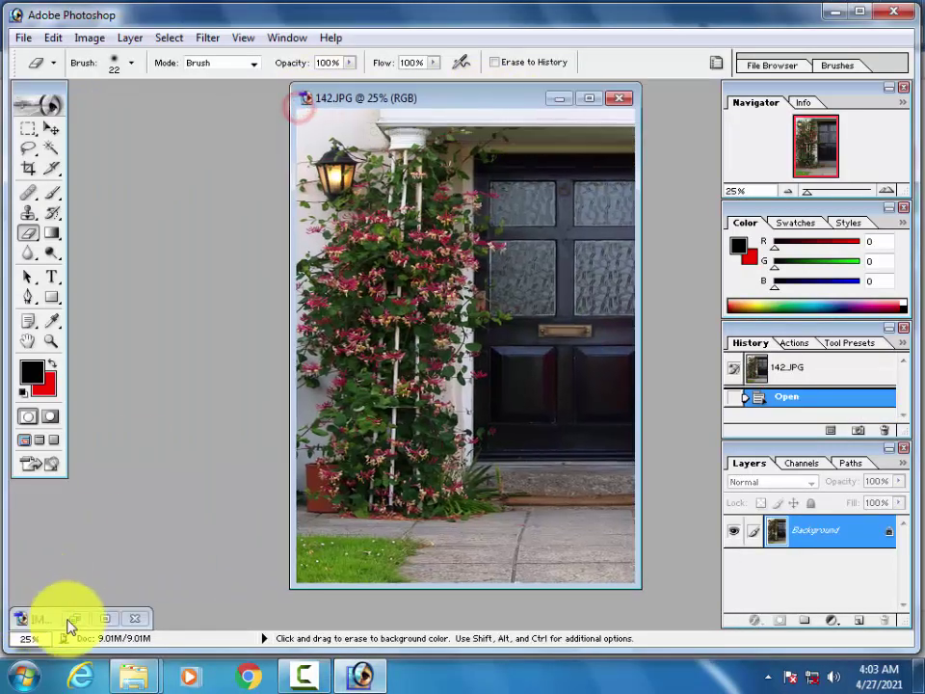
Copy the doorway photo into the portrait document as Layer 2
click(106, 618)
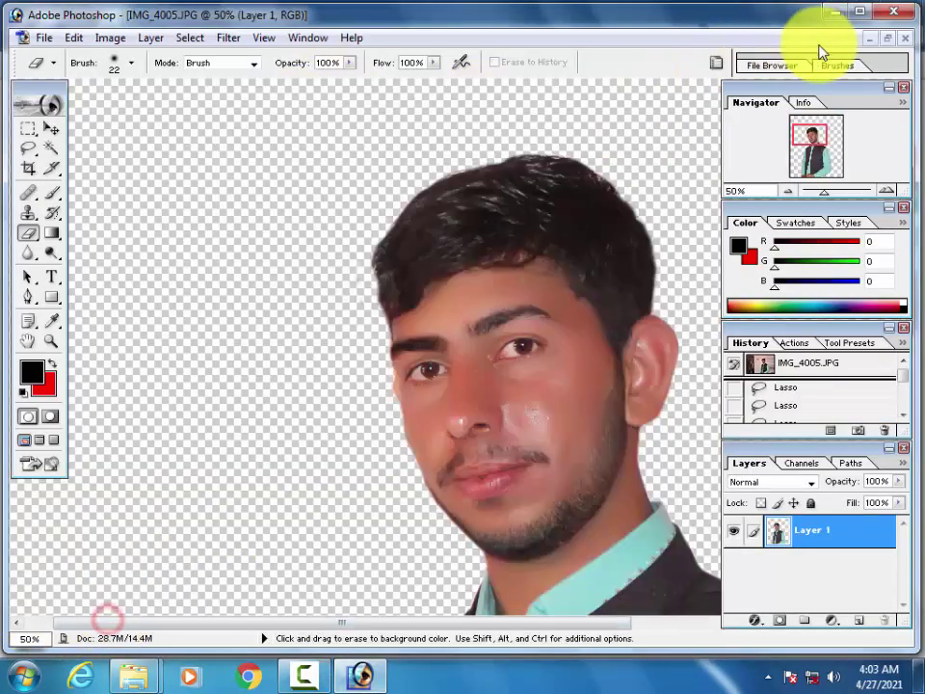
click(886, 41)
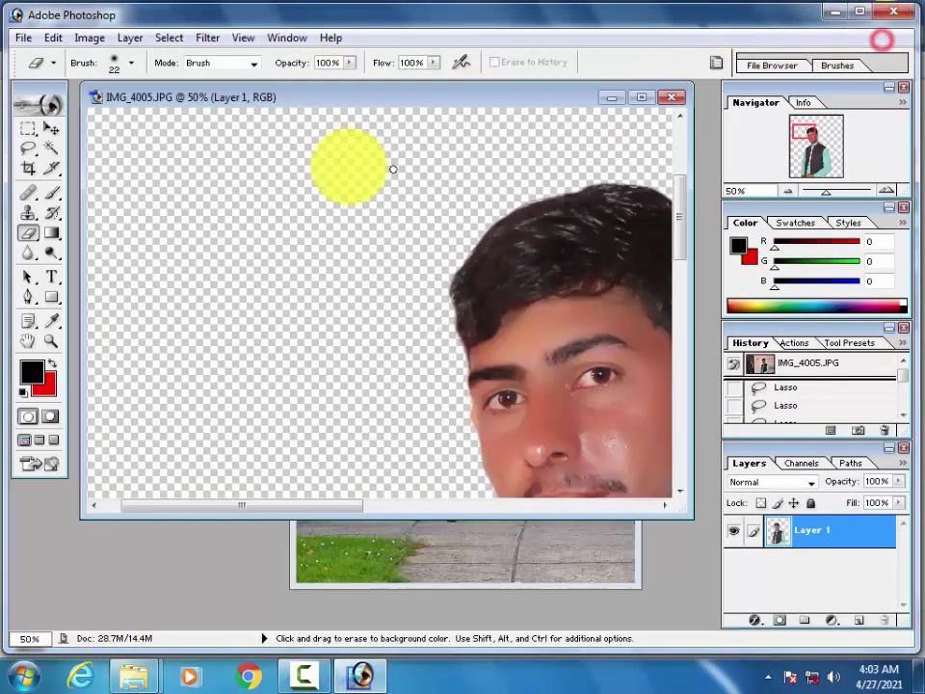
click(51, 128)
click(340, 542)
drag(248, 386, 248, 386)
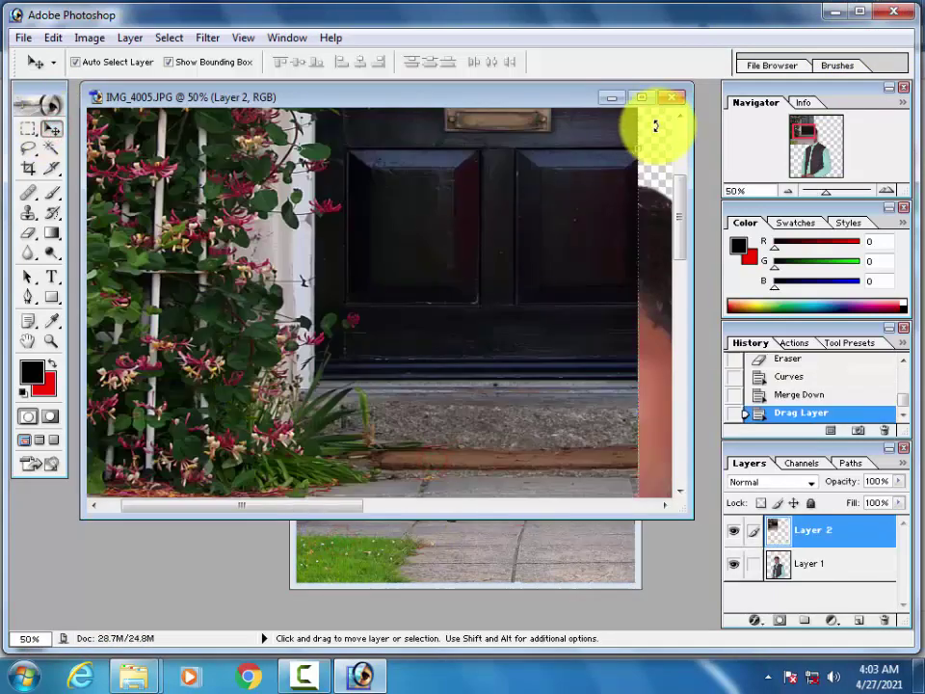
click(658, 97)
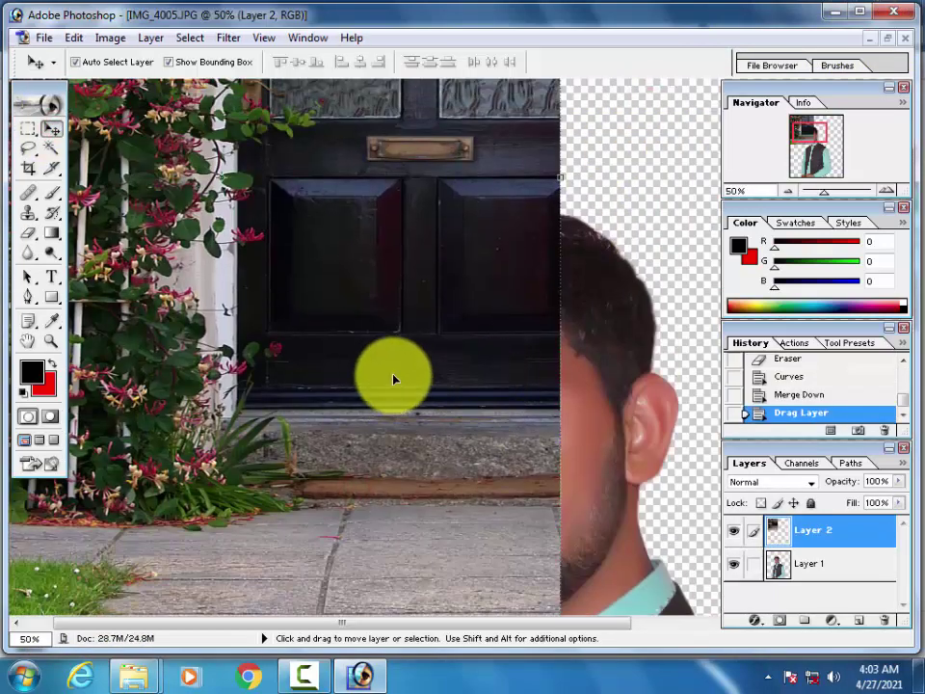
Scale the doorway copy to about 148%, delete the original doorway layer, and send the copy behind the portrait
key(ctrl+minus)
key(ctrl+minus)
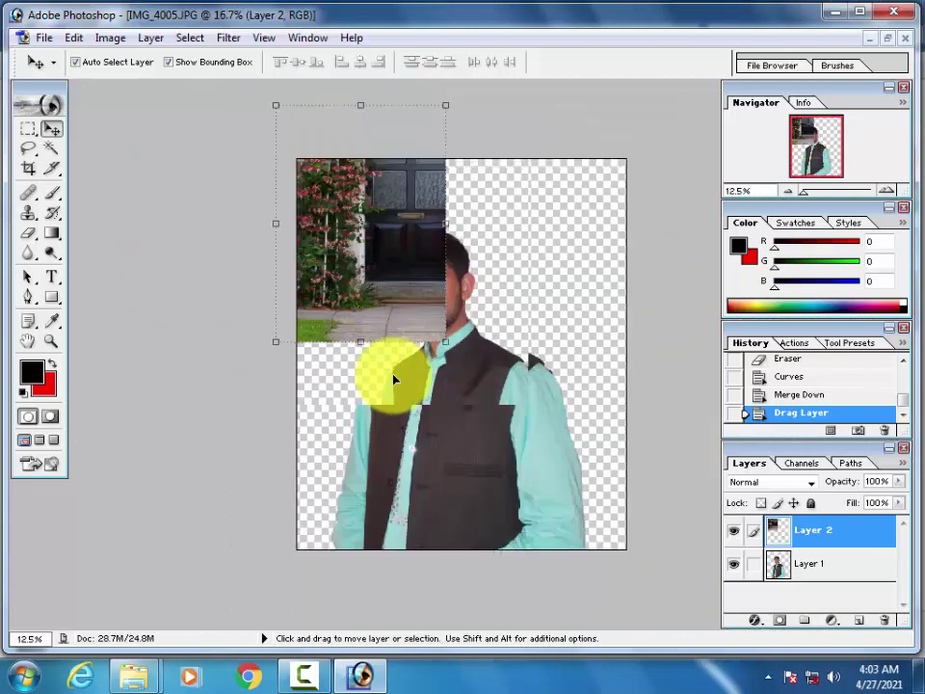
key(ctrl+minus)
drag(341, 289, 409, 430)
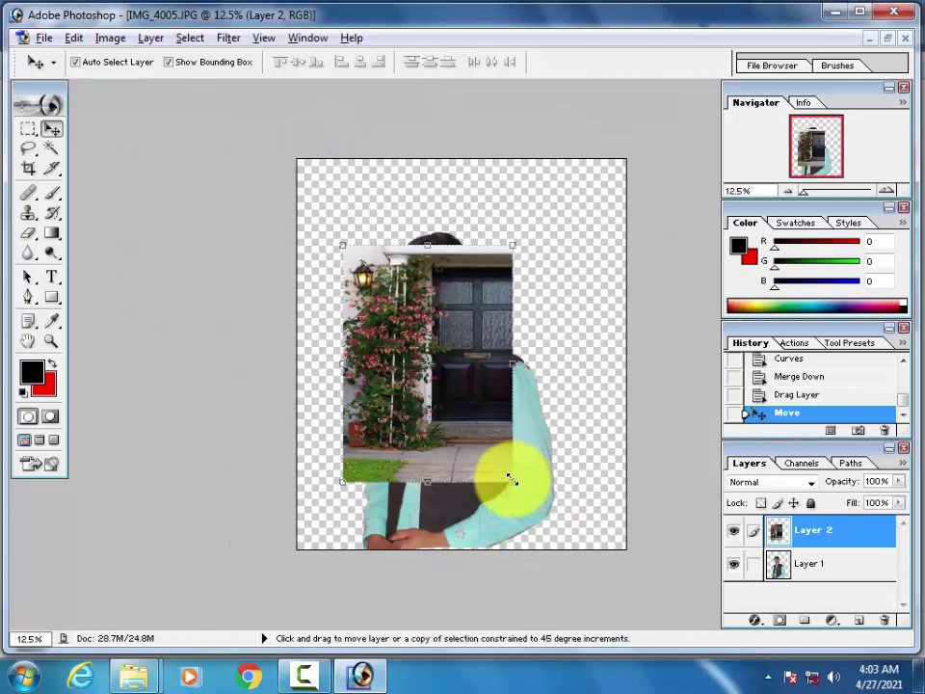
drag(512, 479, 557, 553)
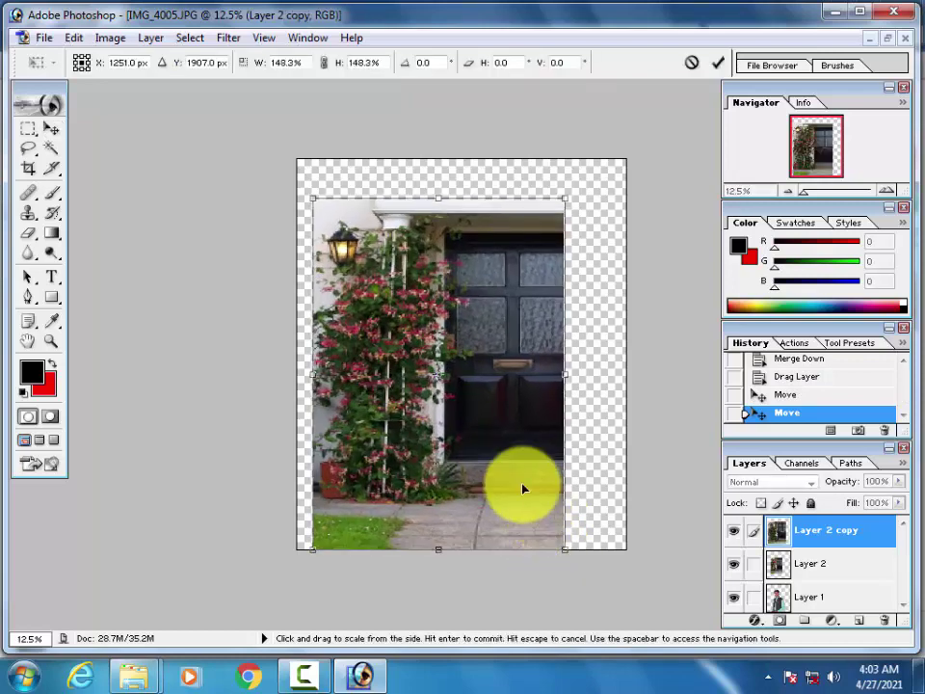
drag(524, 488, 522, 483)
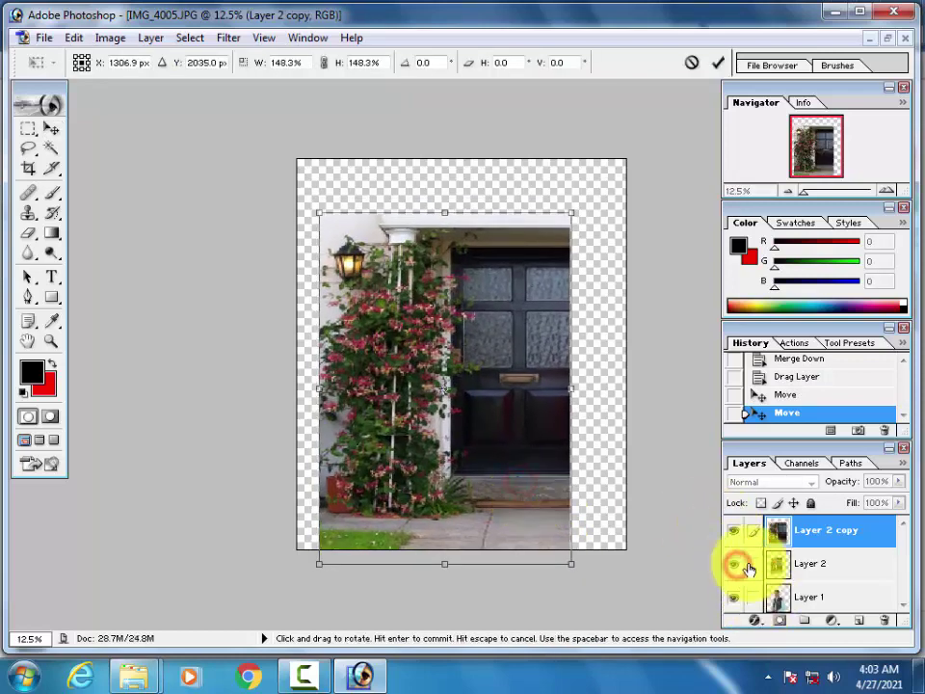
key(Return)
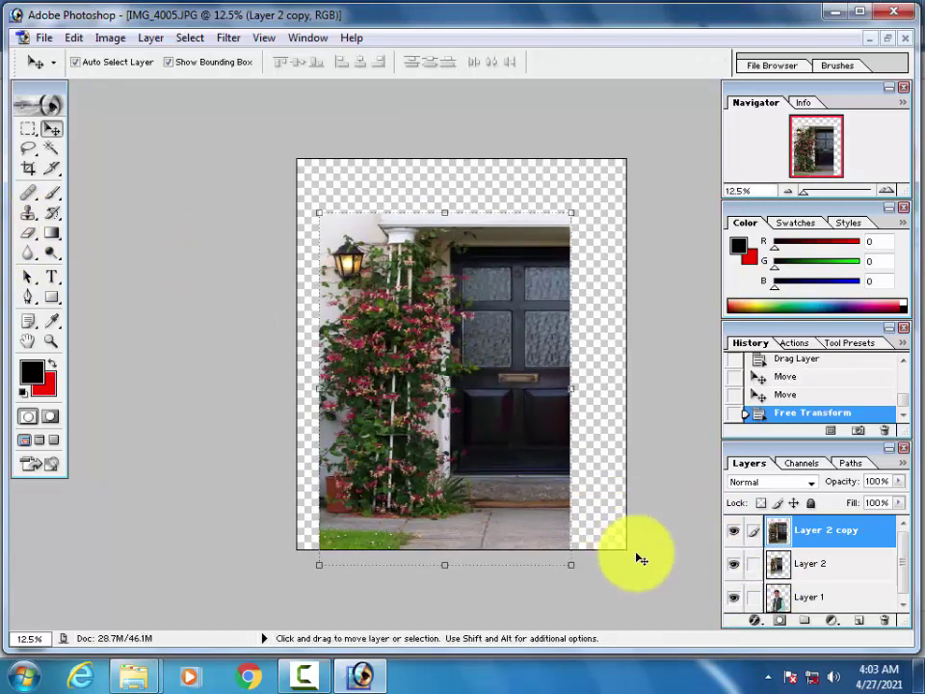
drag(885, 617, 884, 619)
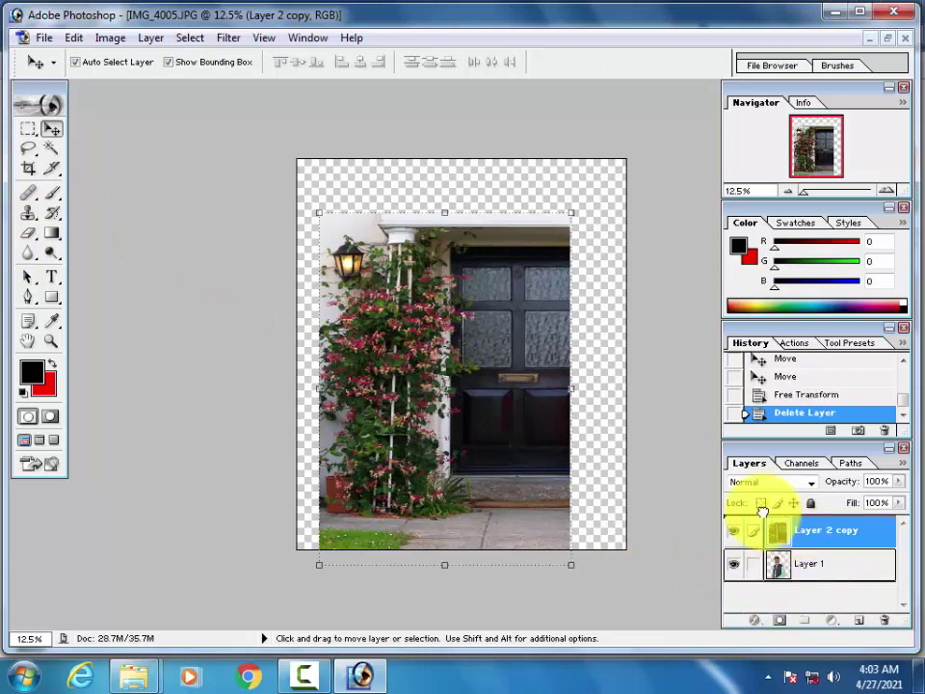
key(ctrl+bracketleft)
Shift the portrait right over the doorway and crop the picture around him
mouse_move(453, 337)
mouse_down()
mouse_move(478, 347)
mouse_move(461, 367)
mouse_up()
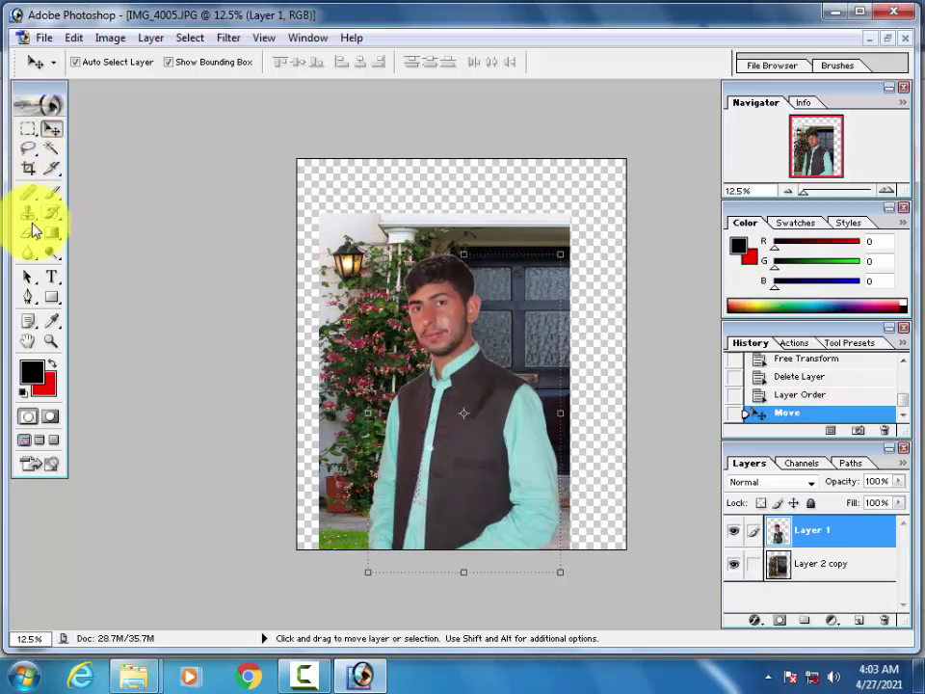
click(29, 170)
drag(567, 234, 339, 562)
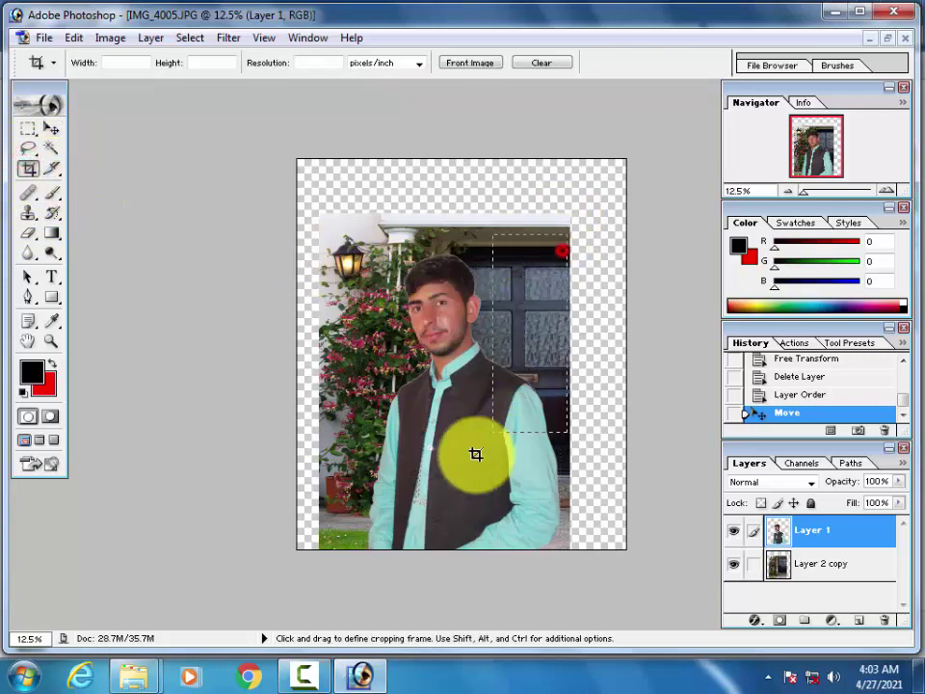
key(Return)
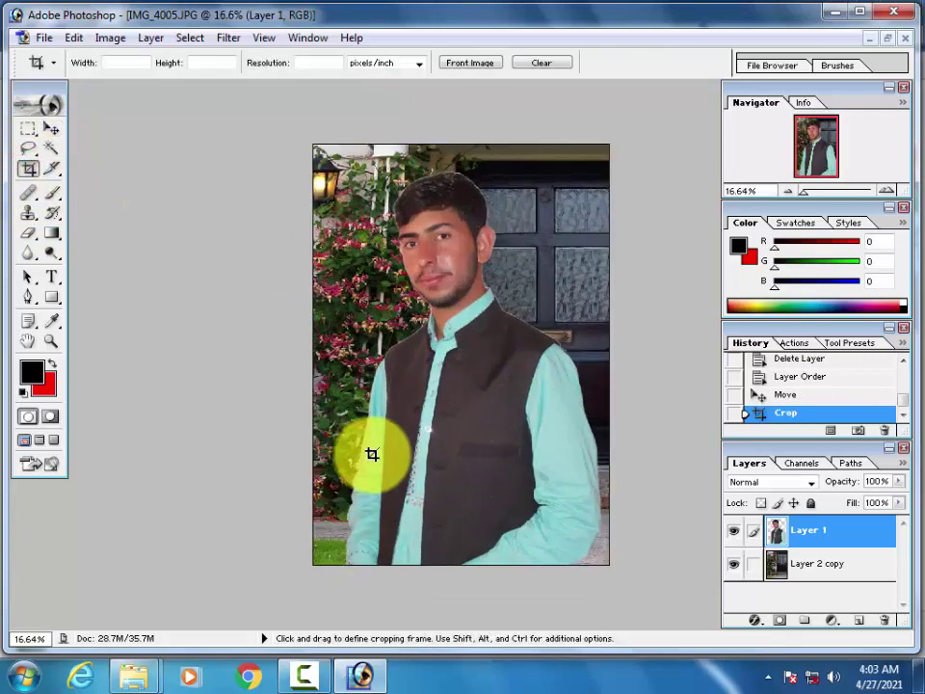
Open the autumn frame image unnamed.png in Photoshop
click(52, 128)
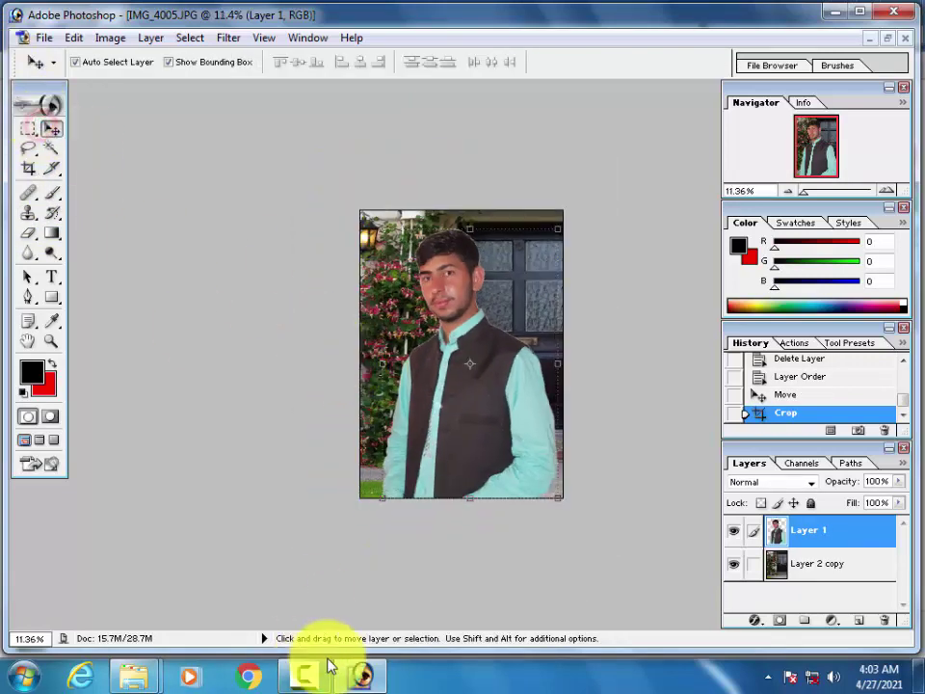
click(835, 13)
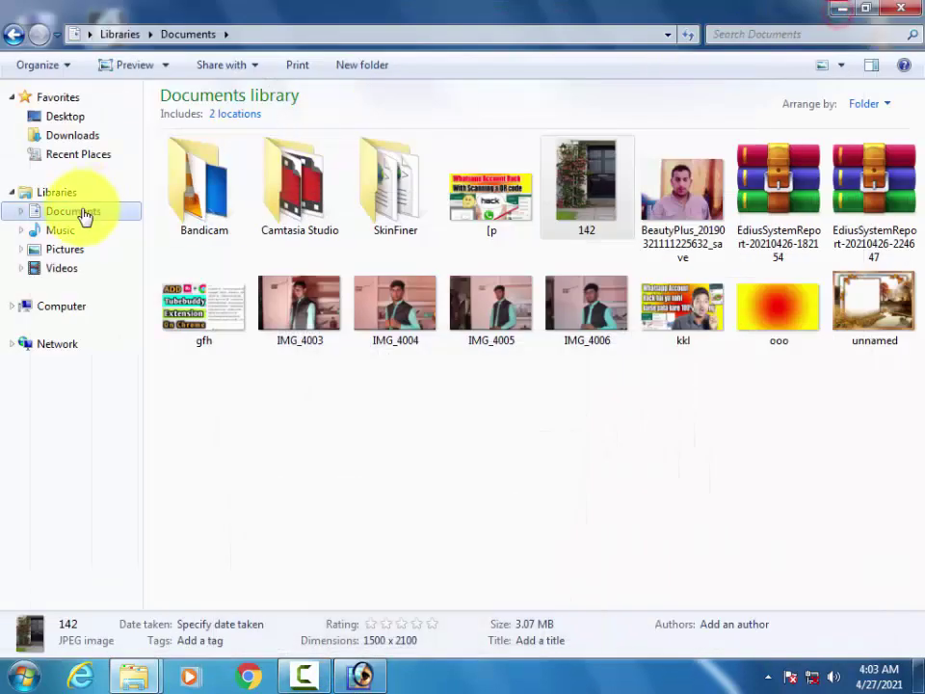
mouse_move(863, 309)
mouse_down()
mouse_move(364, 687)
mouse_move(351, 378)
mouse_up()
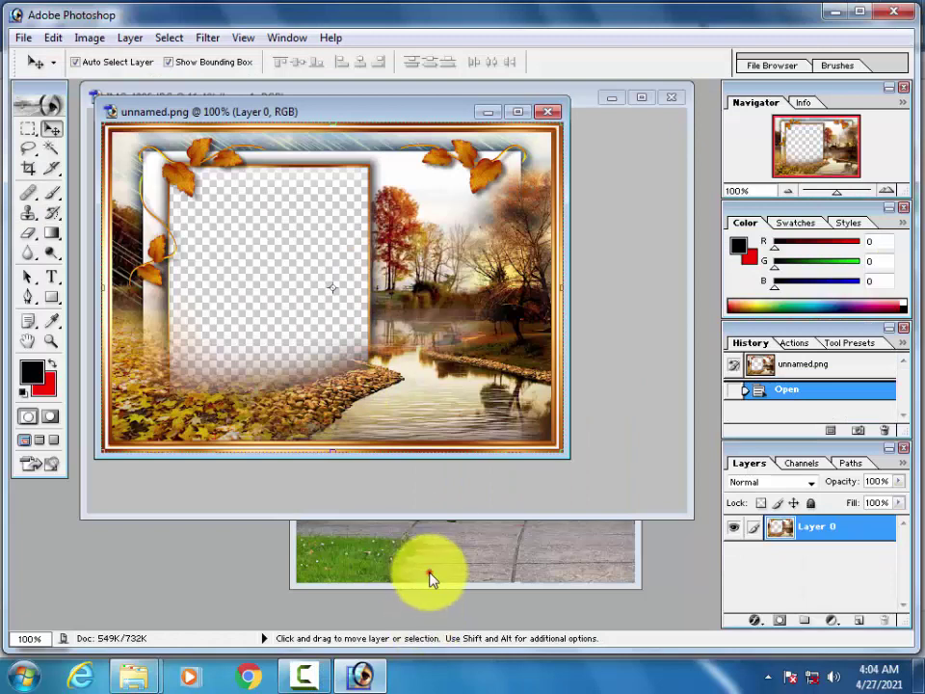
Close 142.JPG, merge the portrait down, and copy the merged layer into unnamed.png
click(618, 97)
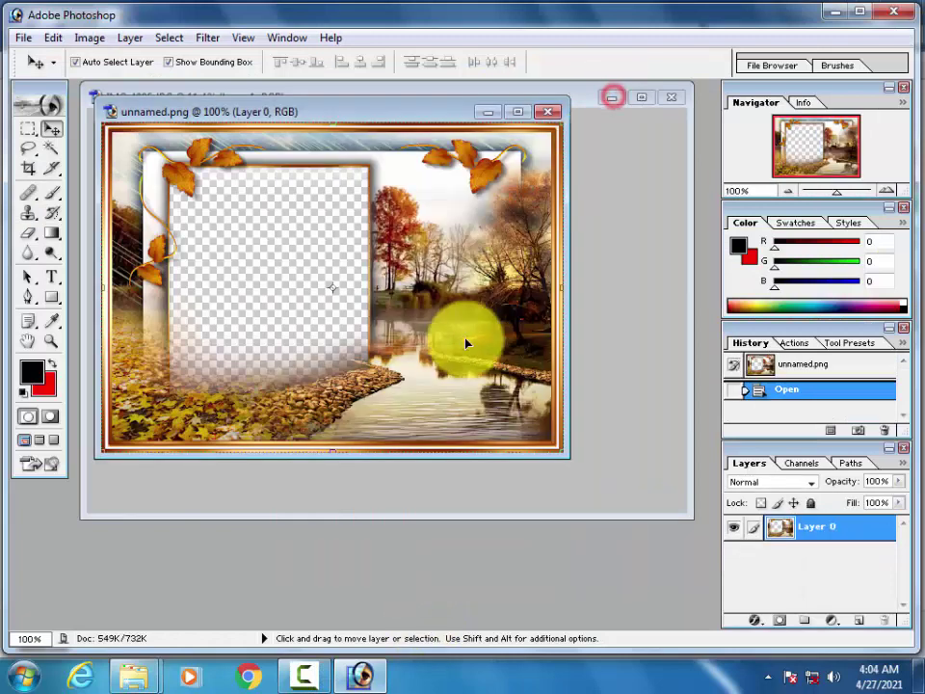
click(634, 235)
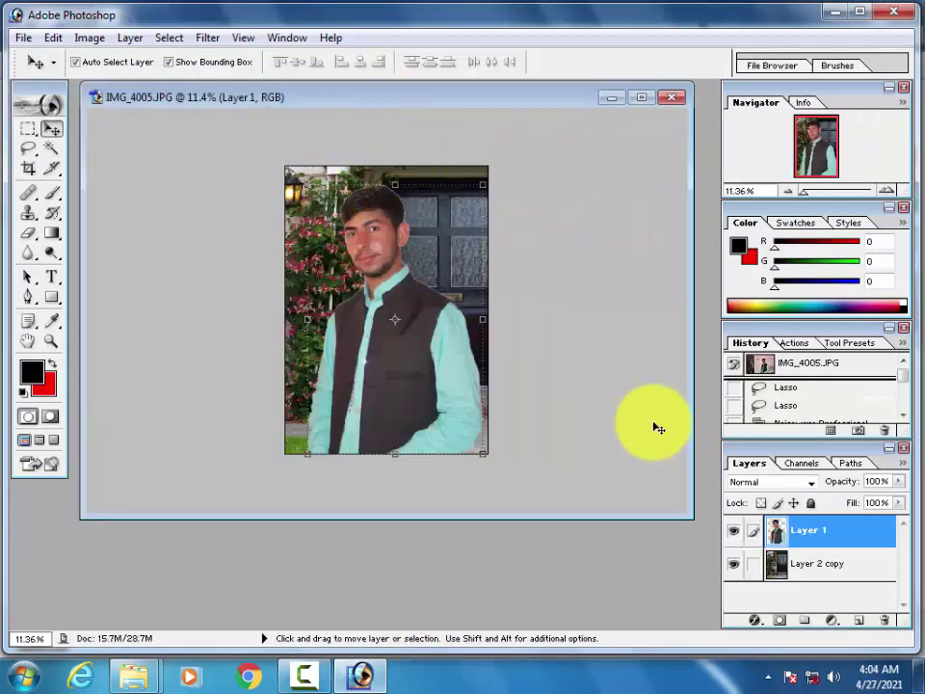
key(ctrl+e)
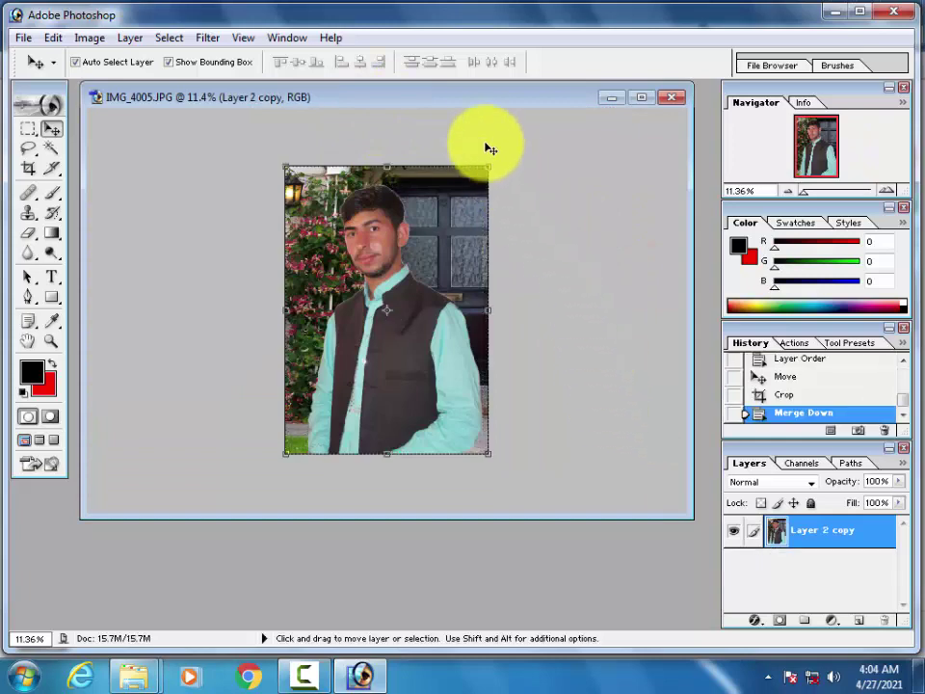
mouse_move(459, 97)
mouse_down()
mouse_move(520, 321)
mouse_move(314, 243)
mouse_up()
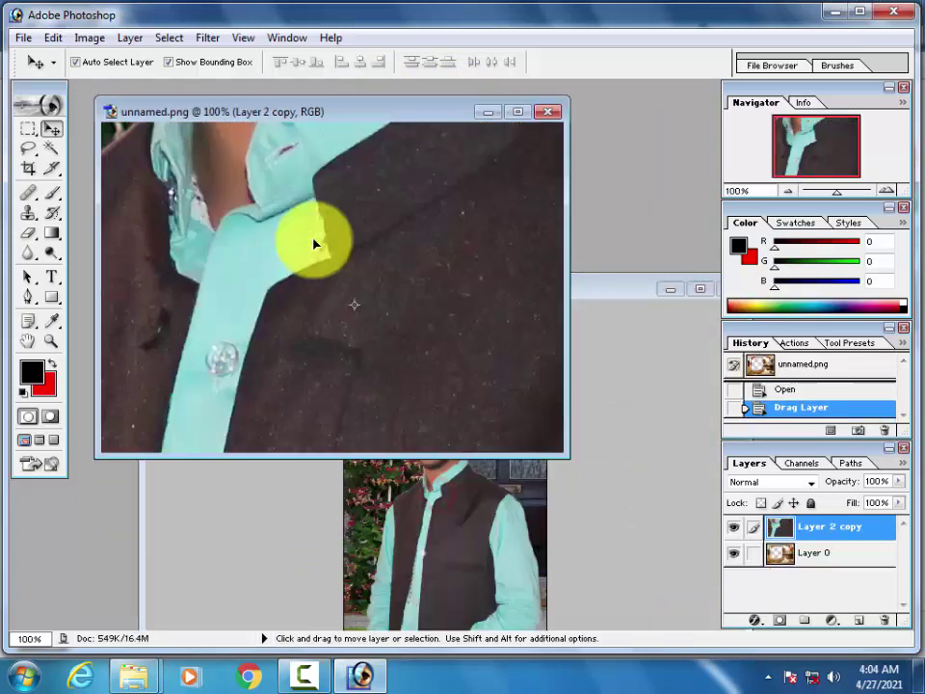
Scale the photo down and nudge it upward into the frame's opening
click(518, 111)
key(ctrl+minus)
key(ctrl+minus)
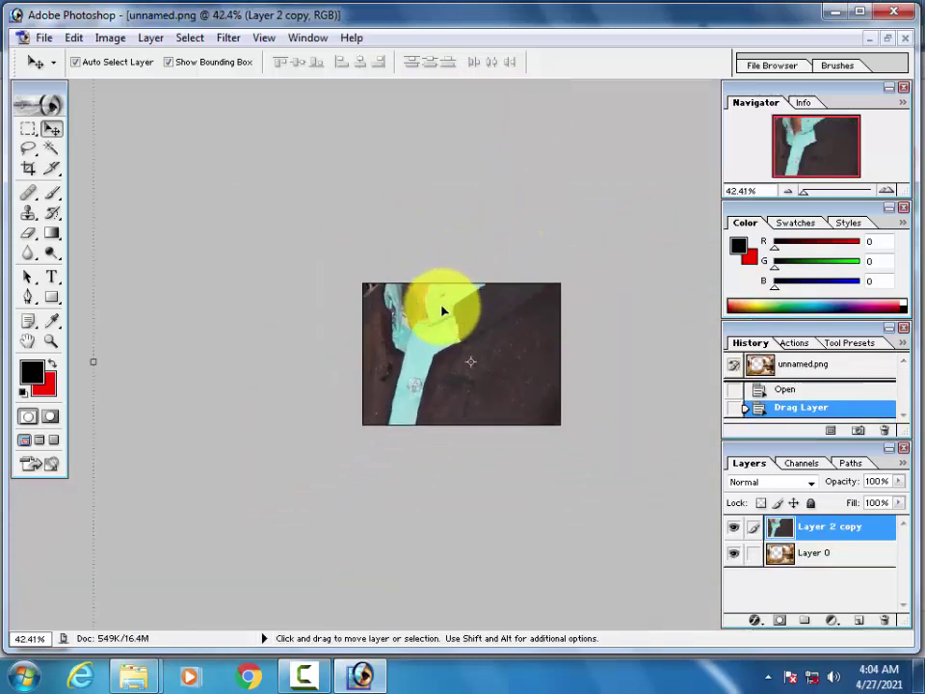
mouse_move(440, 309)
mouse_down()
mouse_move(431, 374)
mouse_move(423, 361)
mouse_move(407, 382)
mouse_move(426, 385)
mouse_up()
key(ctrl+minus)
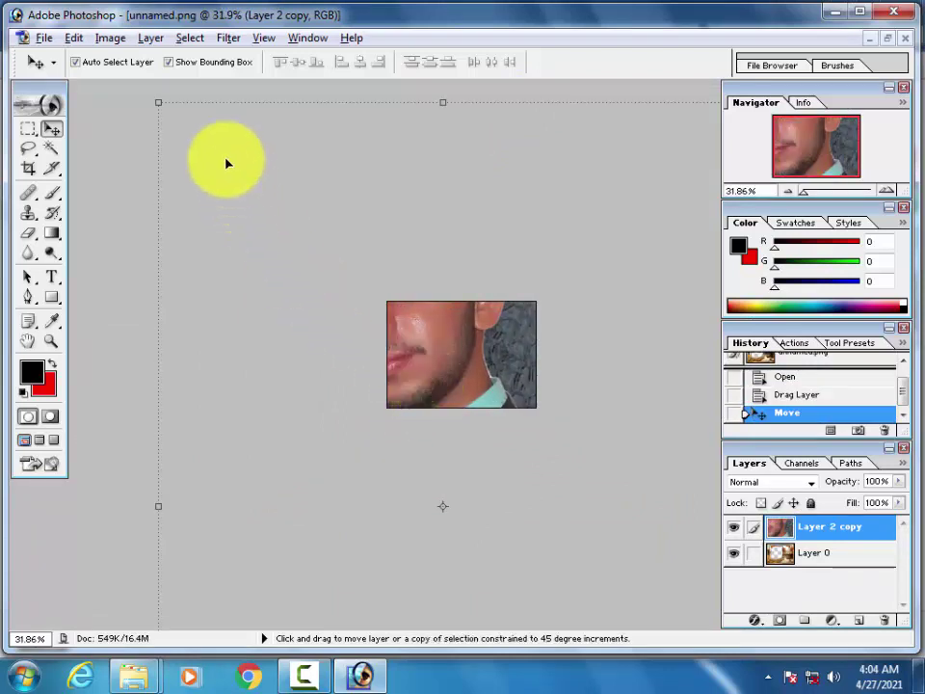
drag(160, 101, 470, 424)
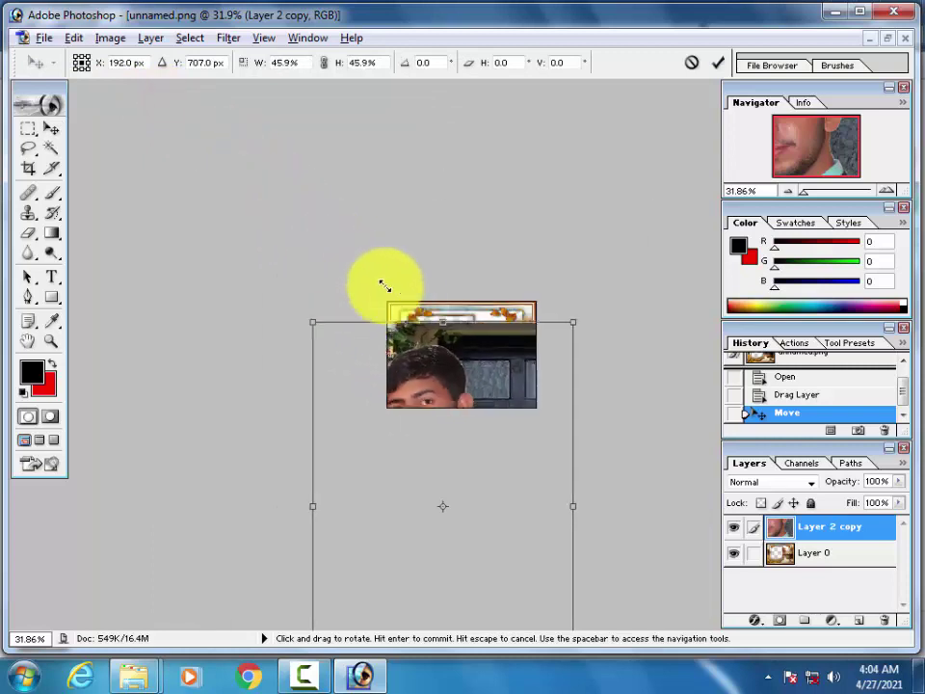
key(Return)
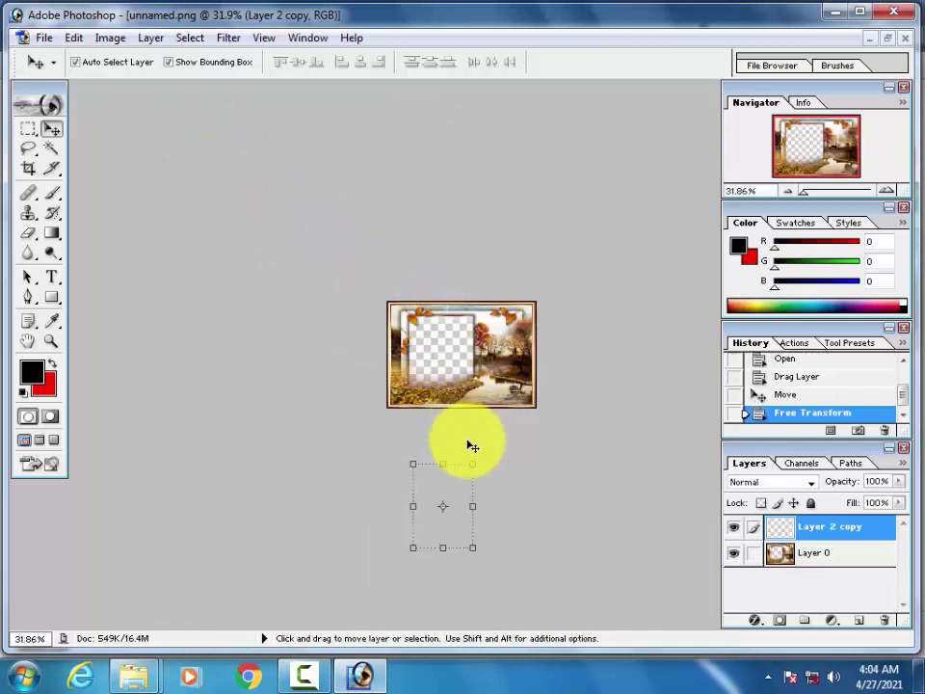
key(Up)
key(Up)
key(Up)
key(Up)
key(Up)
key(Up)
key(shift+Up)
key(shift+Up)
key(shift+Up)
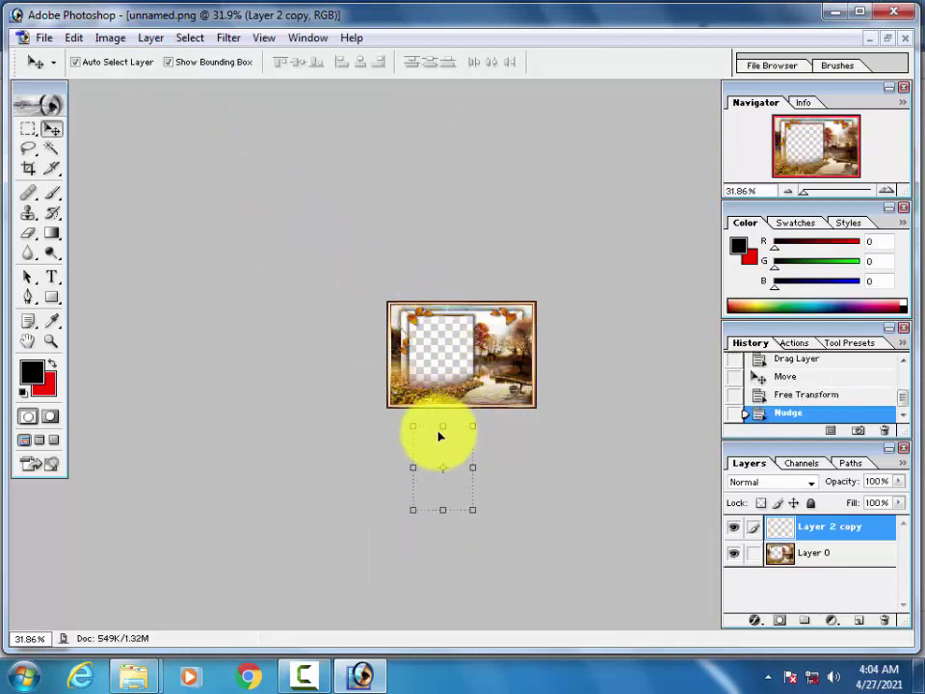
key(shift+Up)
key(shift+Up)
key(shift+Up)
key(shift+Up)
key(shift+Up)
key(shift+Up)
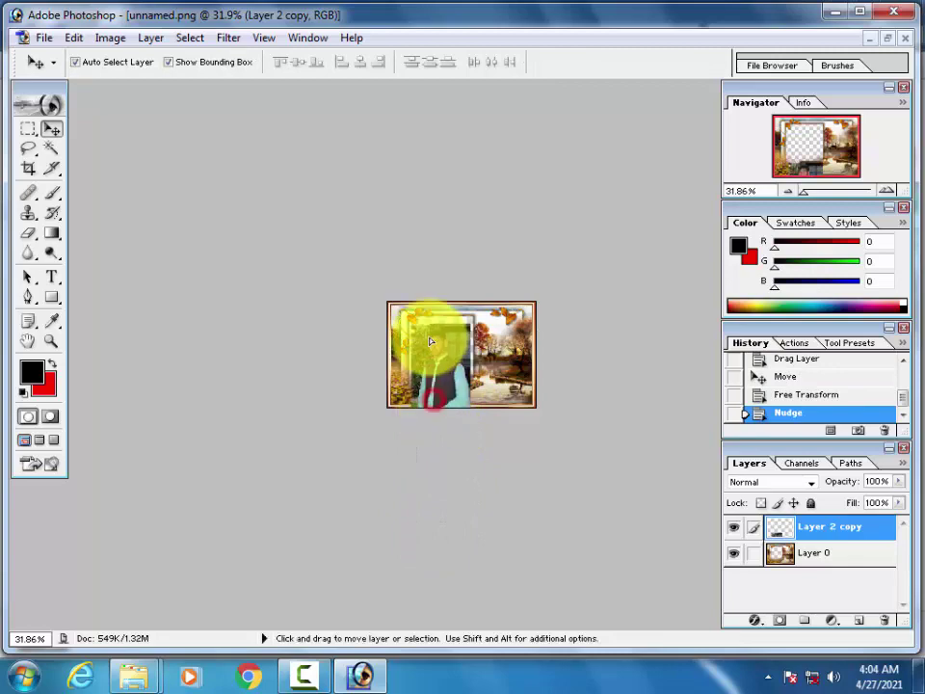
Enlarge the portrait photo to fill the frame opening
key(ctrl+plus)
key(ctrl+plus)
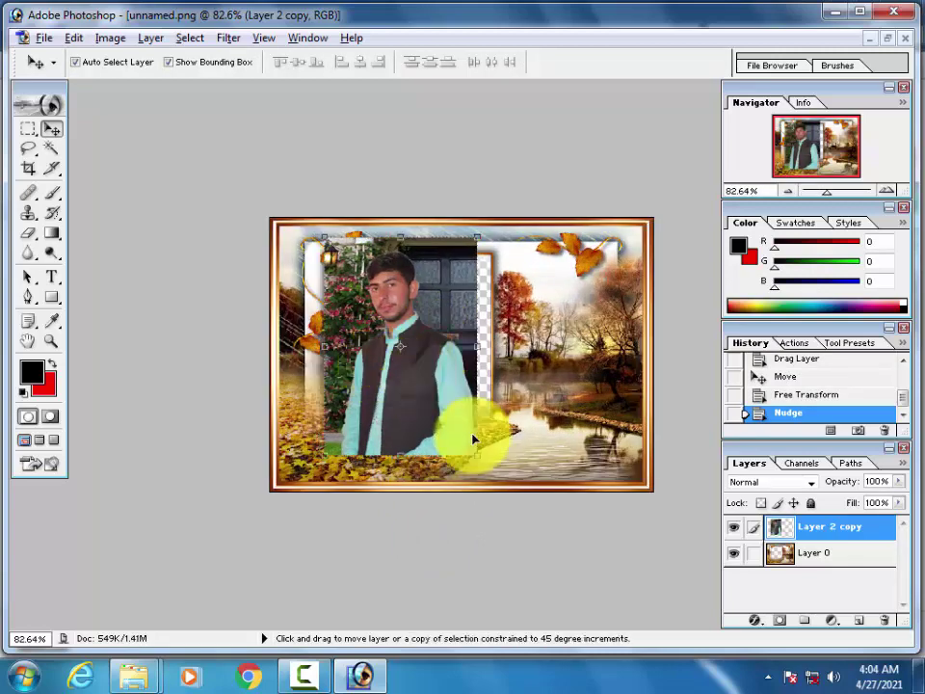
drag(484, 455, 497, 477)
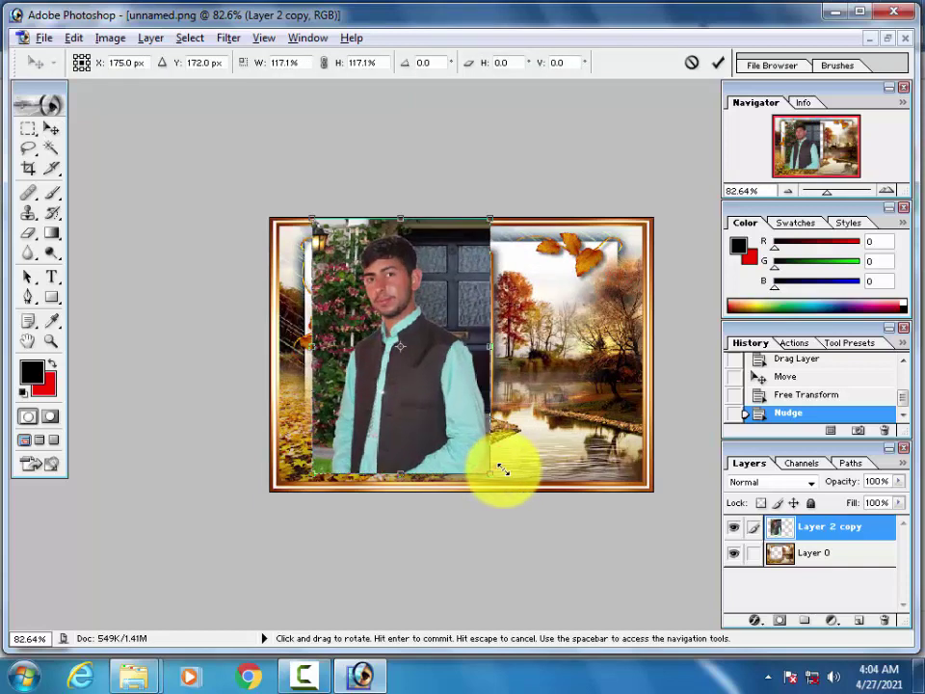
double_click(431, 411)
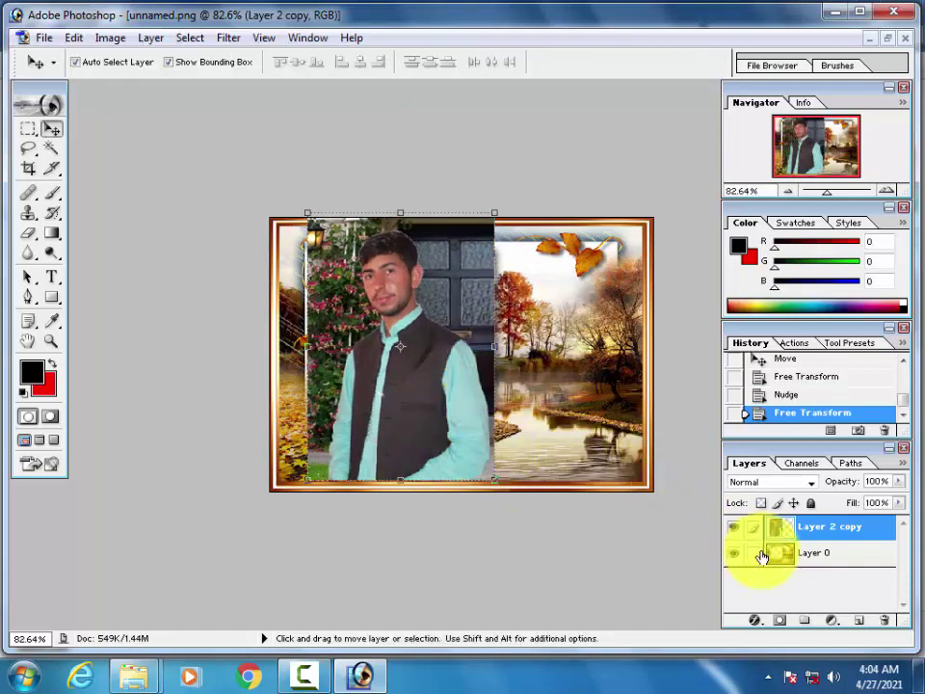
Put the frame's Layer 0 above the photo, shift the photo down slightly, then minimize Photoshop
drag(781, 549, 786, 521)
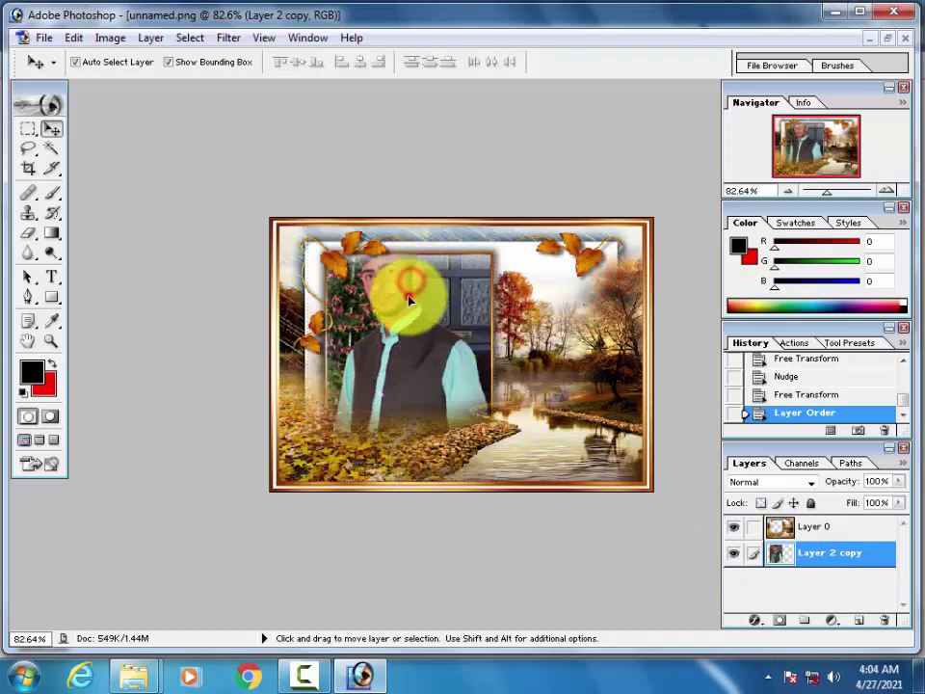
drag(408, 300, 414, 335)
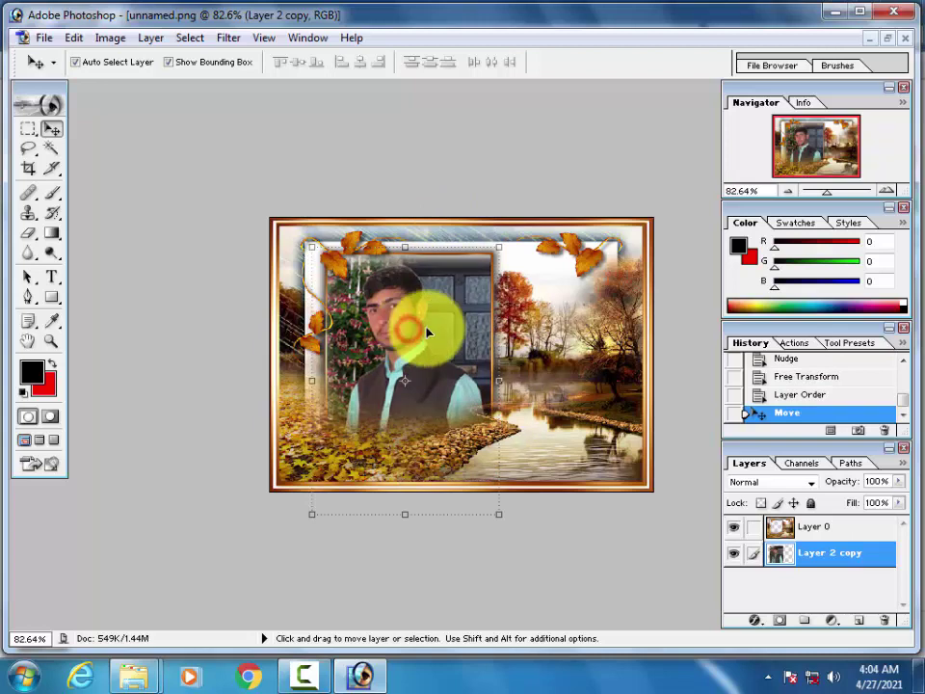
key(ctrl+plus)
key(ctrl+plus)
key(ctrl+minus)
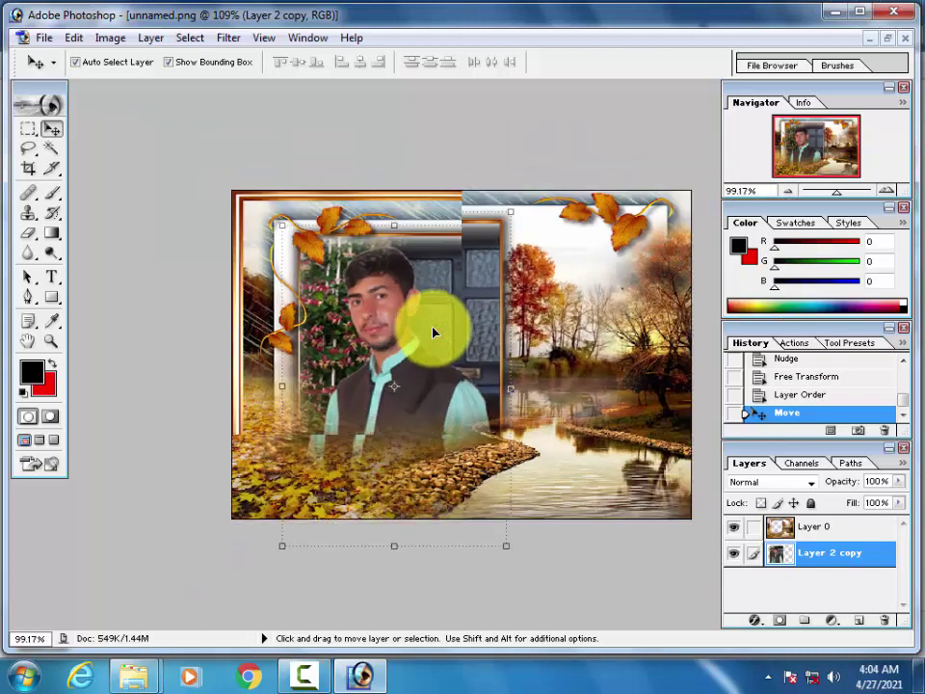
key(ctrl+minus)
click(583, 337)
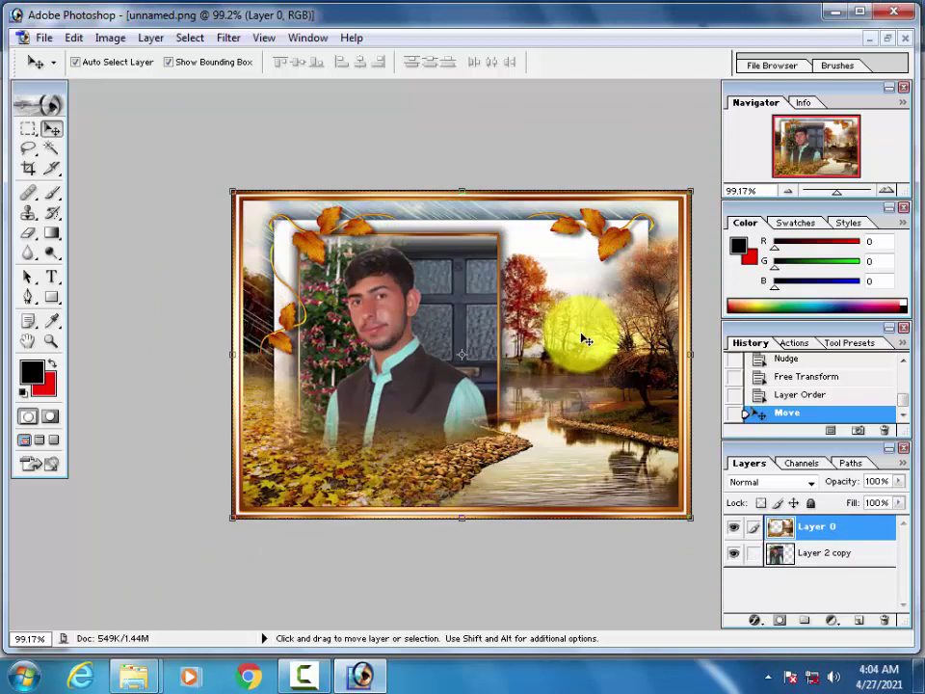
click(361, 674)
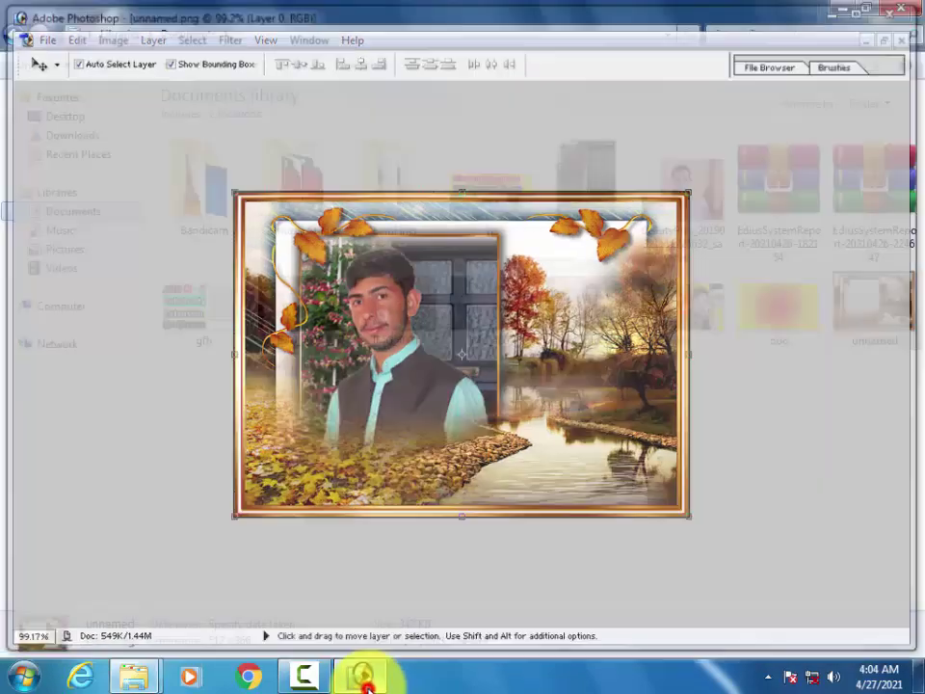